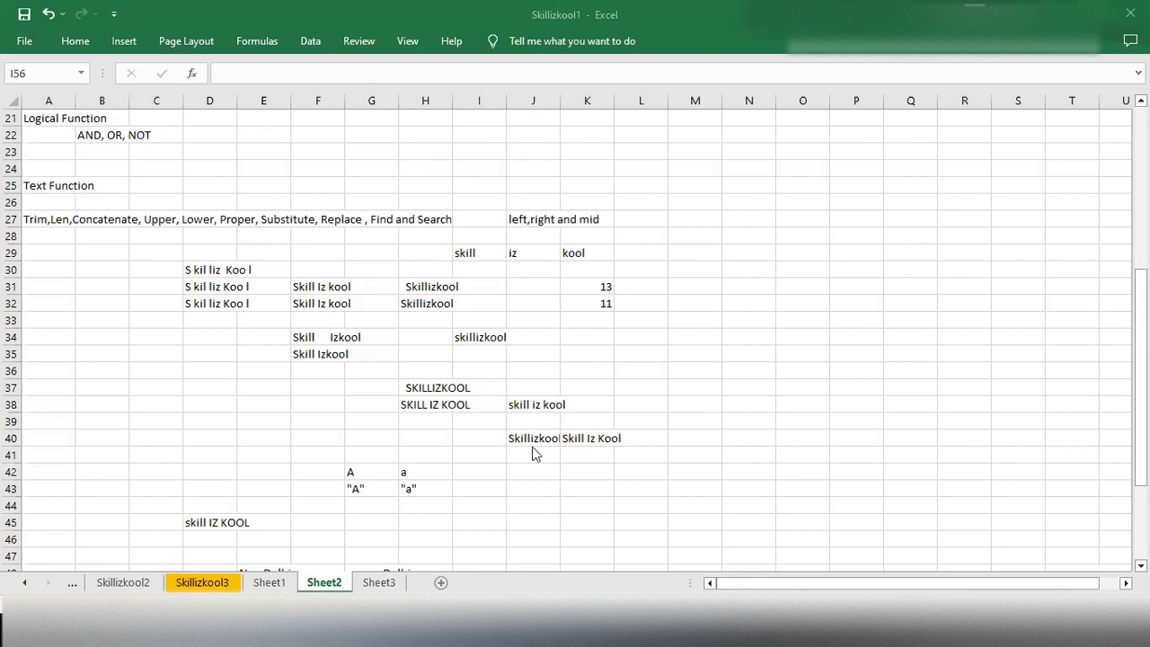
# - On Sheet3, begin a SEARCH formula in cell E6 and open the help article for the function
pyautogui.click(381, 582)
pyautogui.doubleClick(251, 202)
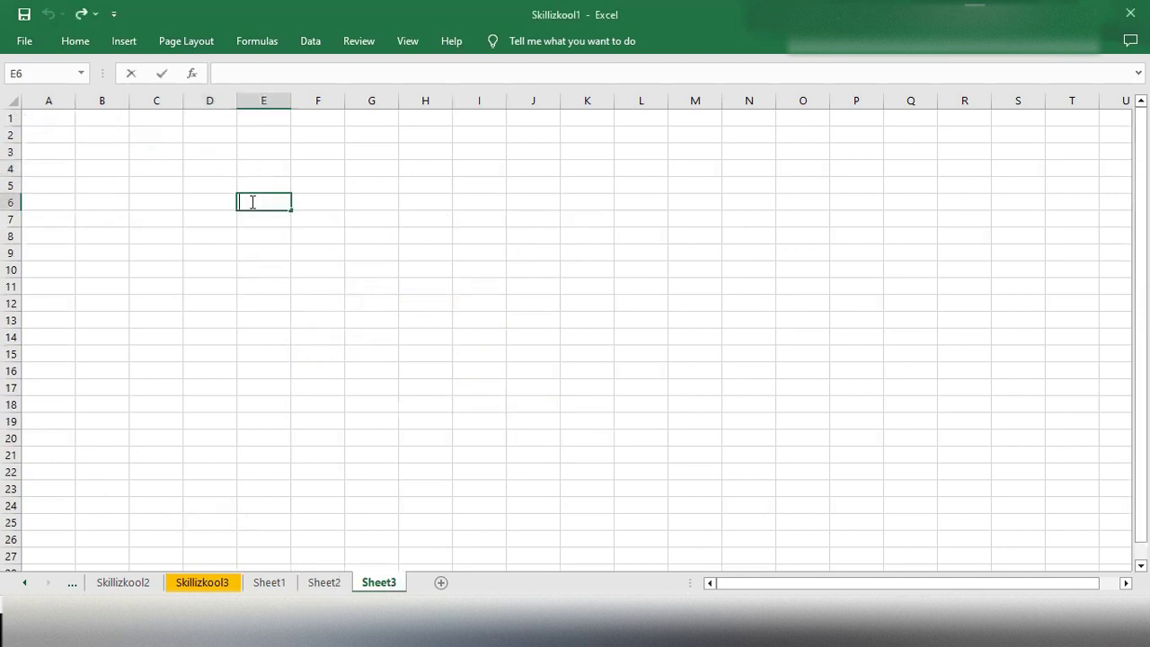
pyautogui.write('=Search')
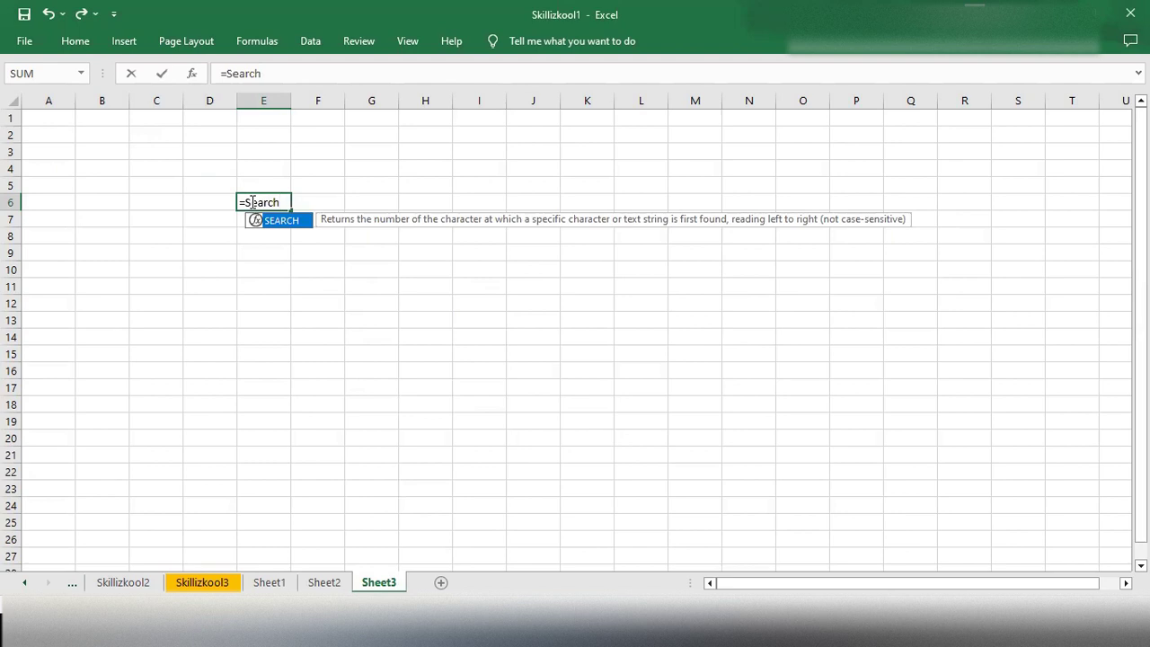
pyautogui.press('Tab')
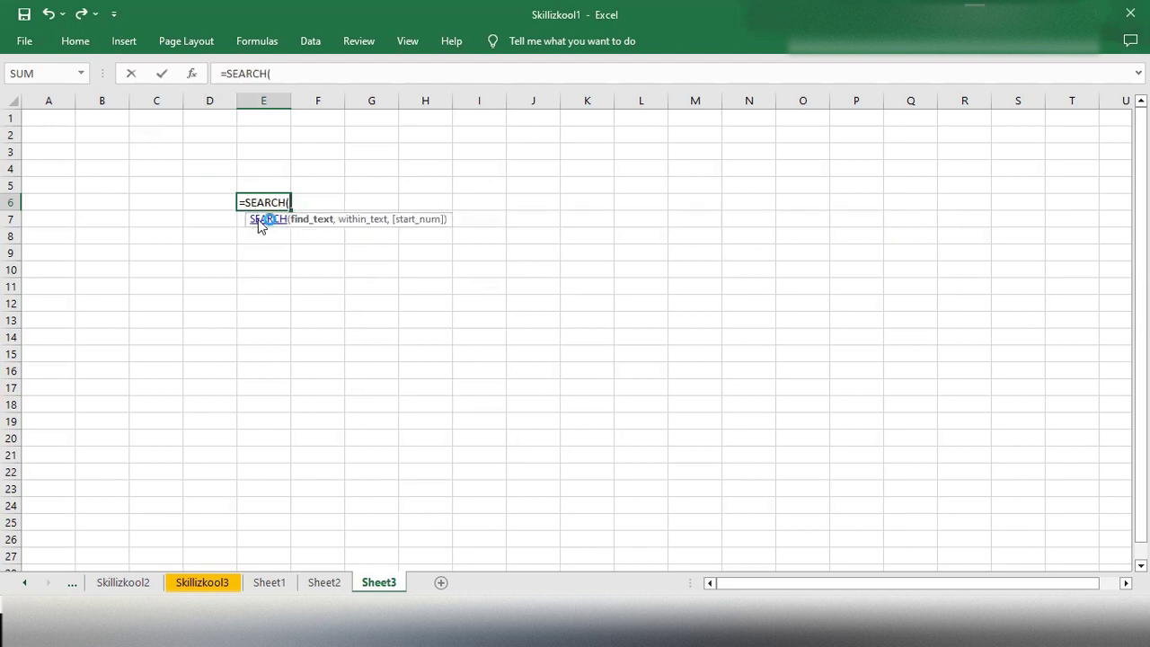
pyautogui.click(260, 219)
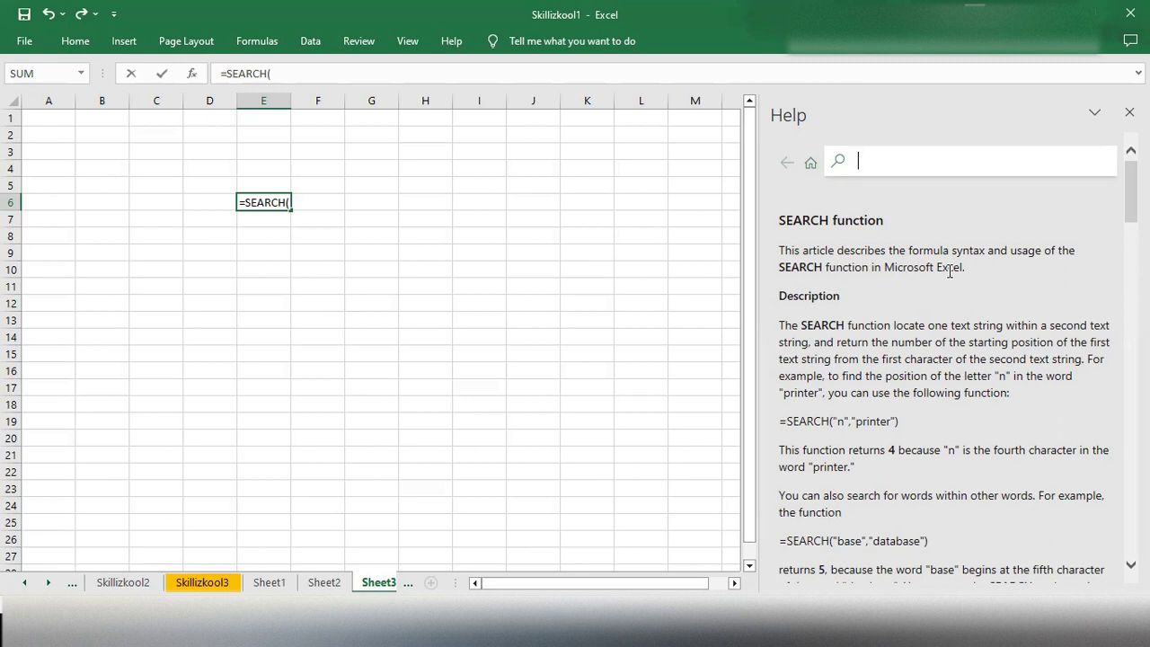
# - Clear the unfinished SEARCH formula from cell E6, keeping the help article open
pyautogui.click(324, 251)
pyautogui.press('BackSpace')
pyautogui.press('BackSpace')
pyautogui.press('BackSpace')
pyautogui.press('BackSpace')
pyautogui.press('BackSpace')
pyautogui.press('BackSpace')
pyautogui.press('BackSpace')
pyautogui.press('BackSpace')
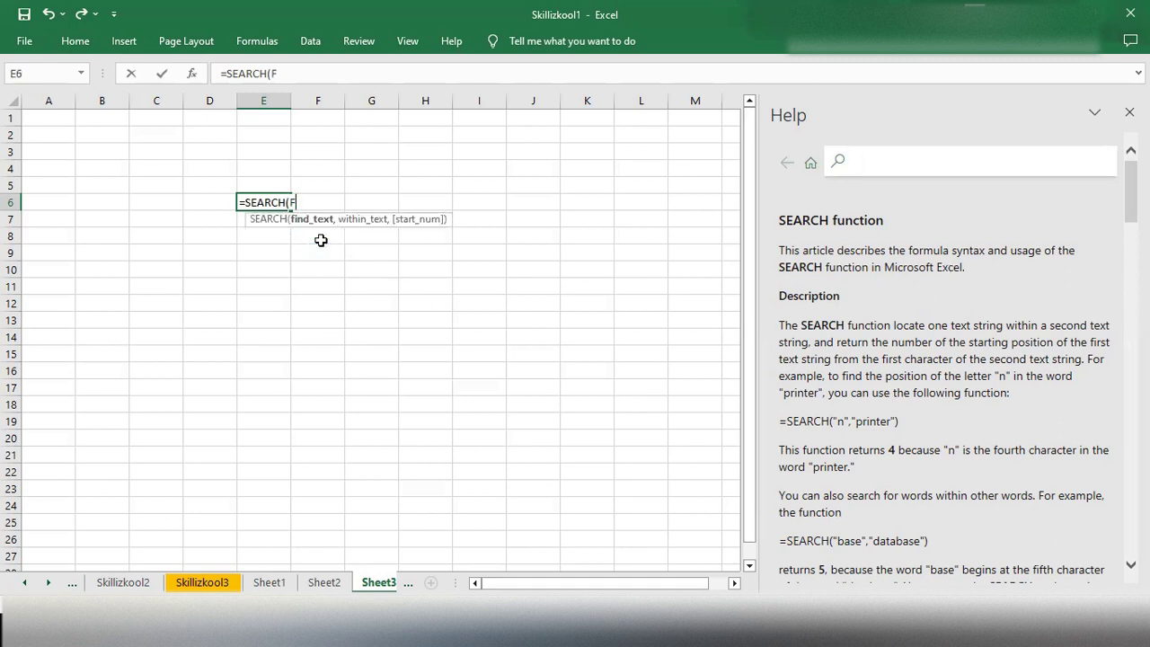
pyautogui.press('BackSpace')
pyautogui.press('BackSpace')
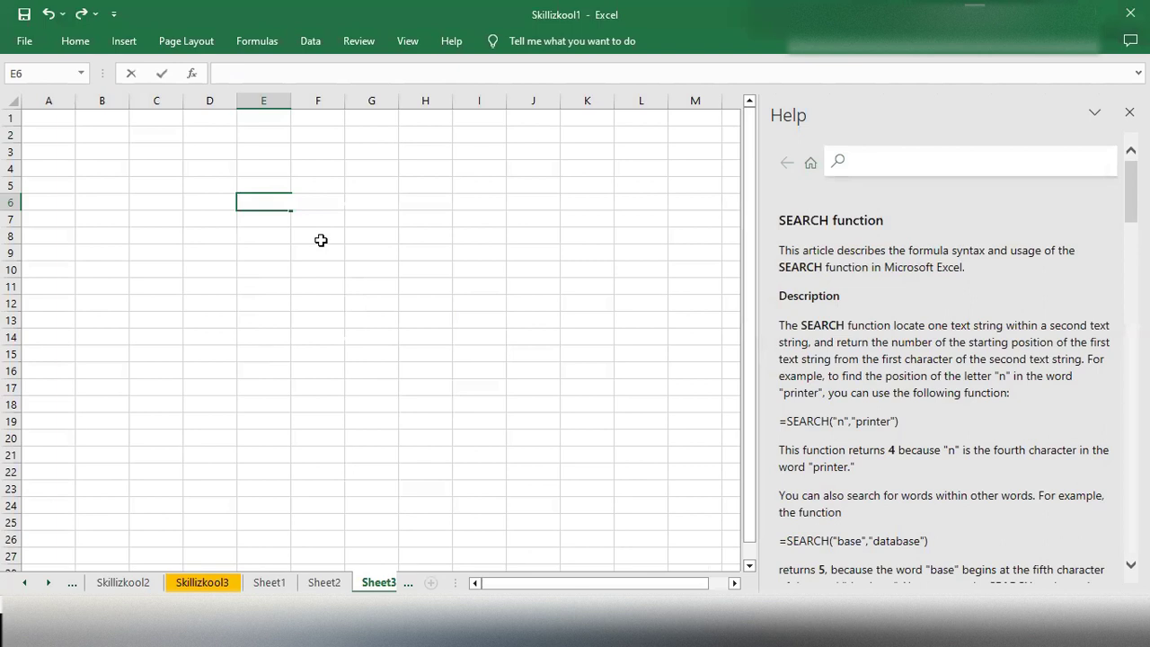
# - Enter the sample text "Skill Iz Kool" in cell F8
pyautogui.doubleClick(321, 240)
pyautogui.write('Skill Iz Kool')
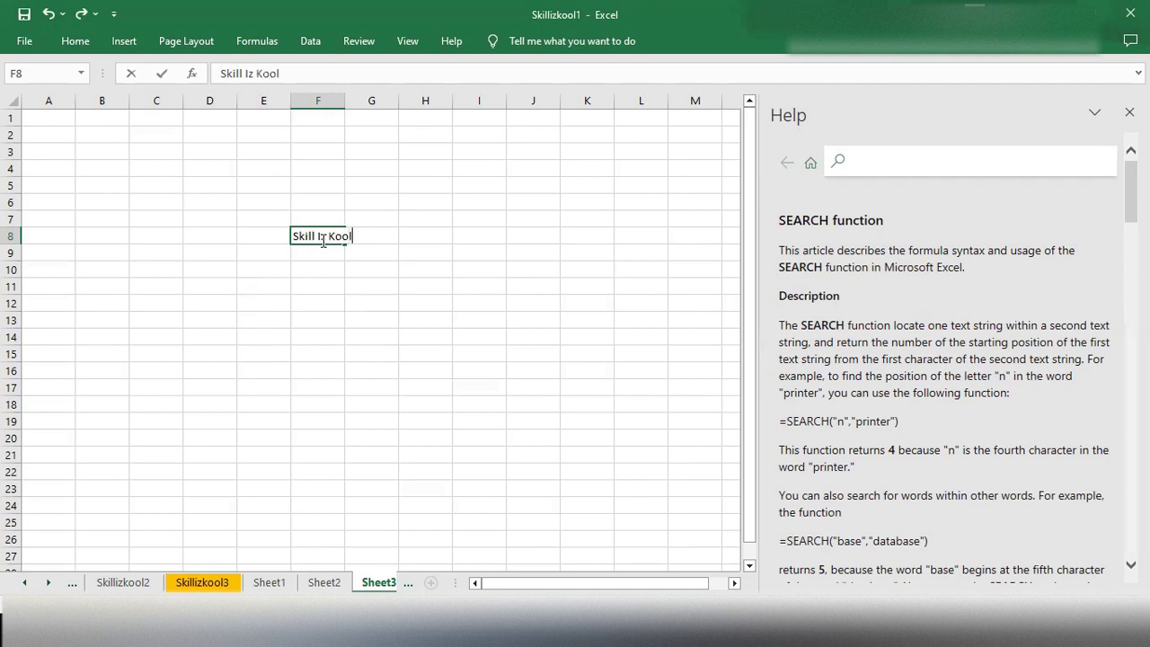
pyautogui.click(324, 269)
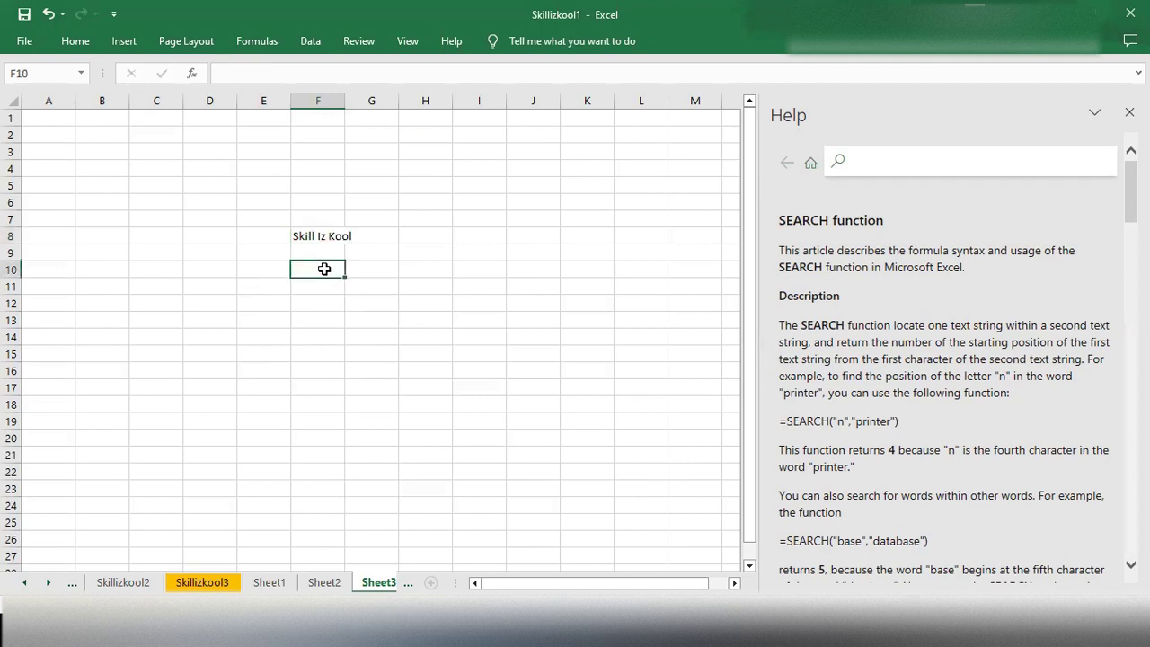
pyautogui.write('Serach')
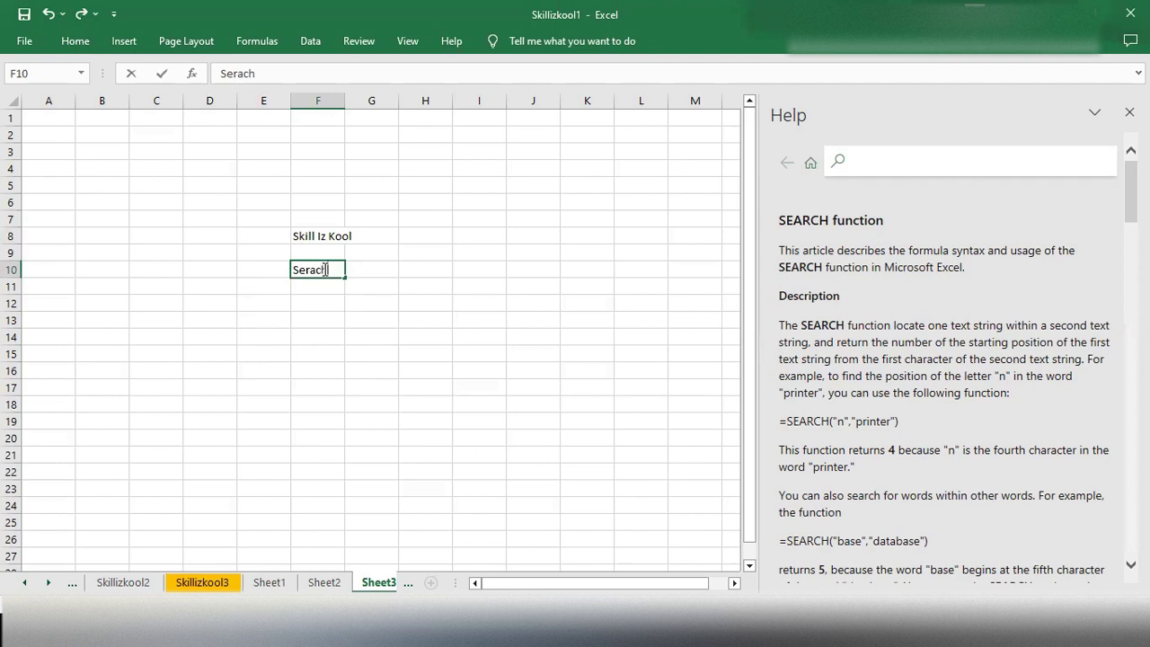
pyautogui.press('Tab')
pyautogui.doubleClick(324, 269)
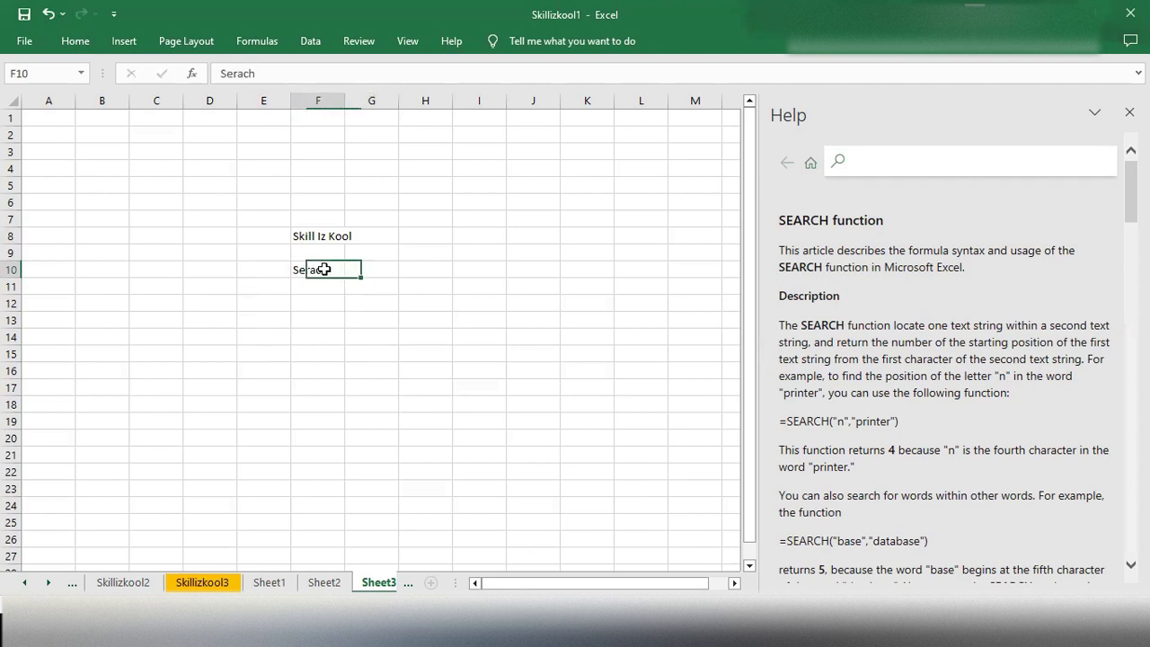
pyautogui.press('Left')
pyautogui.press('BackSpace')
pyautogui.press('BackSpace')
pyautogui.press('BackSpace')
pyautogui.press('BackSpace')
pyautogui.press('BackSpace')
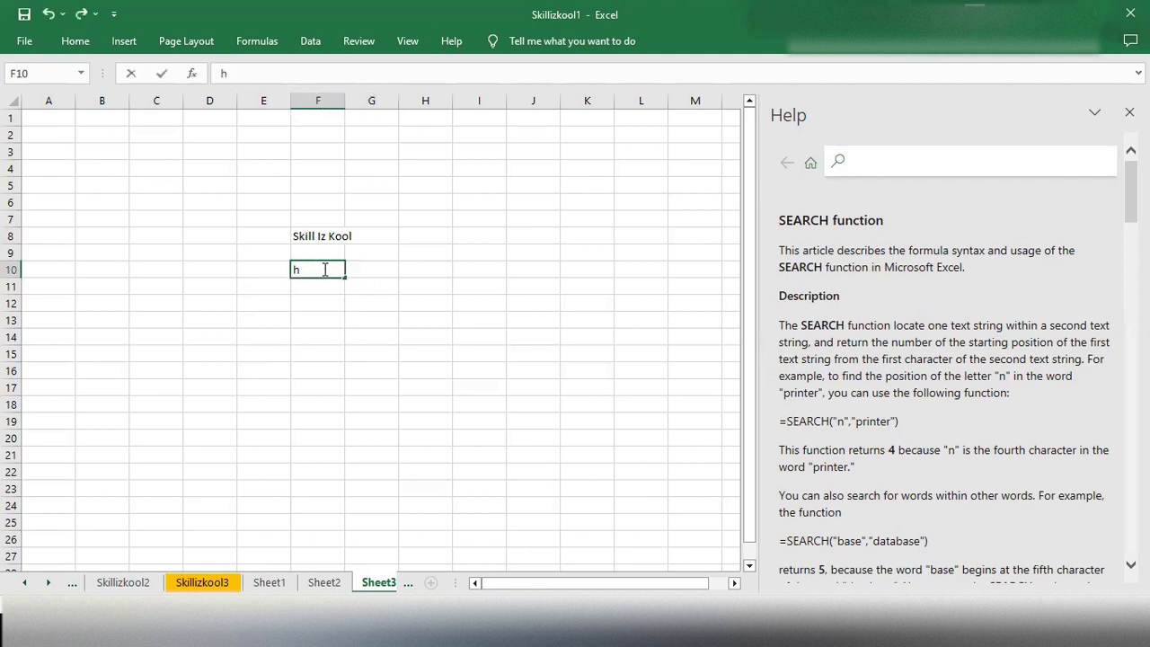
pyautogui.press('BackSpace')
# - Enter the formula =SEARCH("k",F8) in cell F10 to locate the letter in the sample text
pyautogui.write('=')
pyautogui.write('searc')
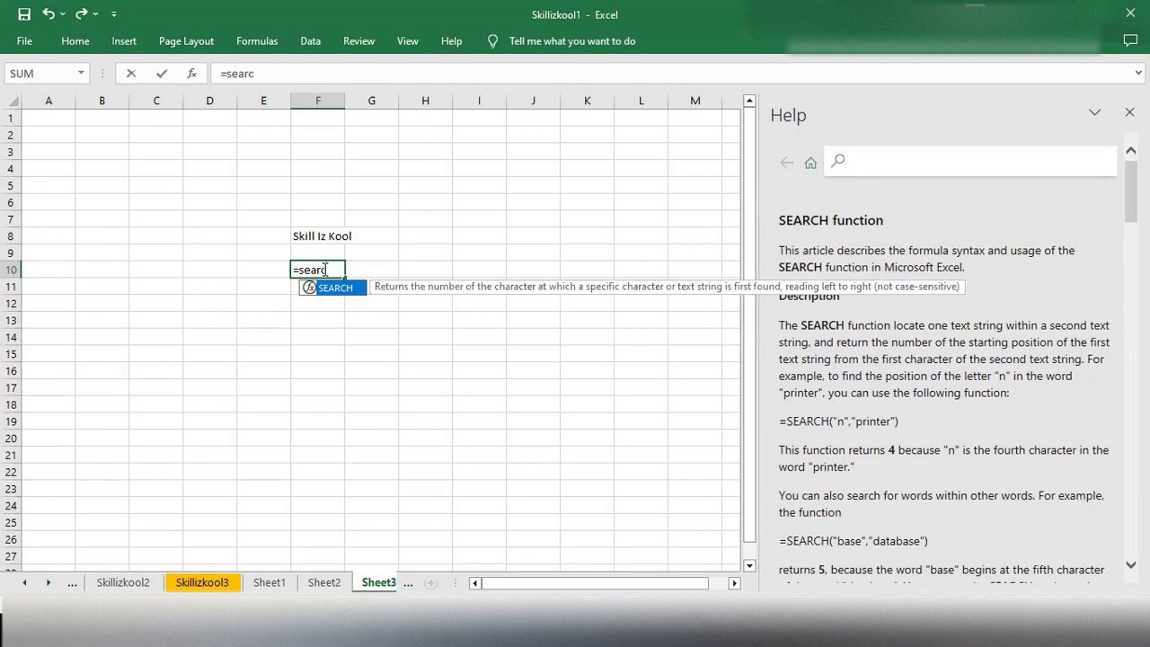
pyautogui.press('Tab')
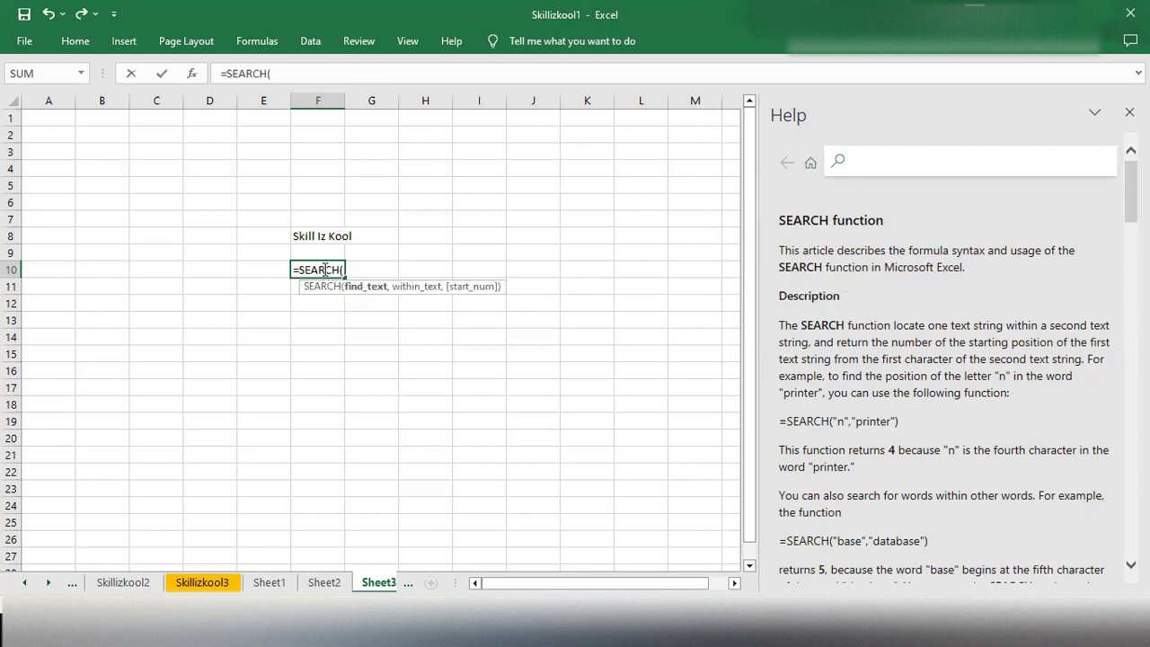
pyautogui.click(360, 269)
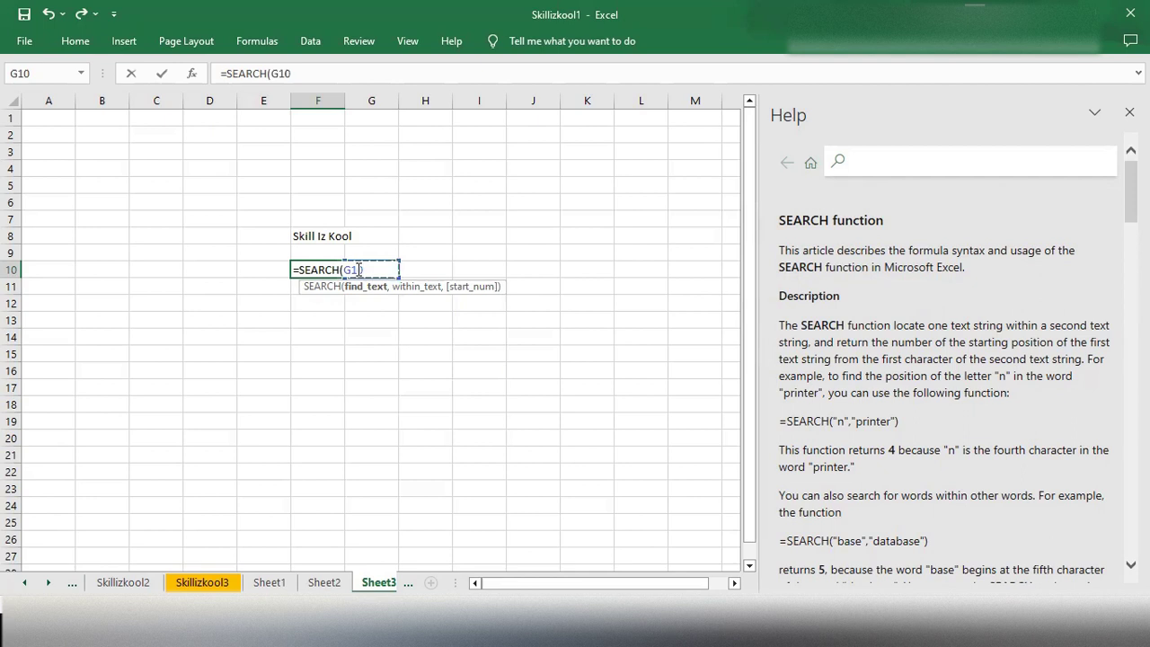
pyautogui.press('BackSpace')
pyautogui.press('BackSpace')
pyautogui.press('BackSpace')
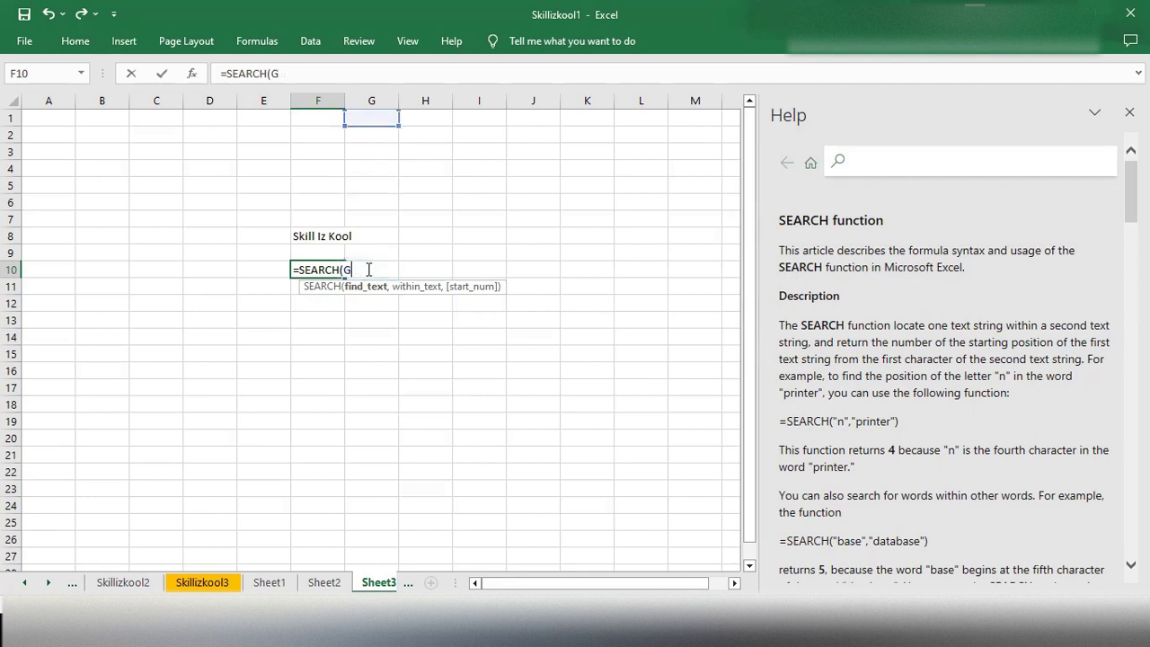
pyautogui.write('"K"')
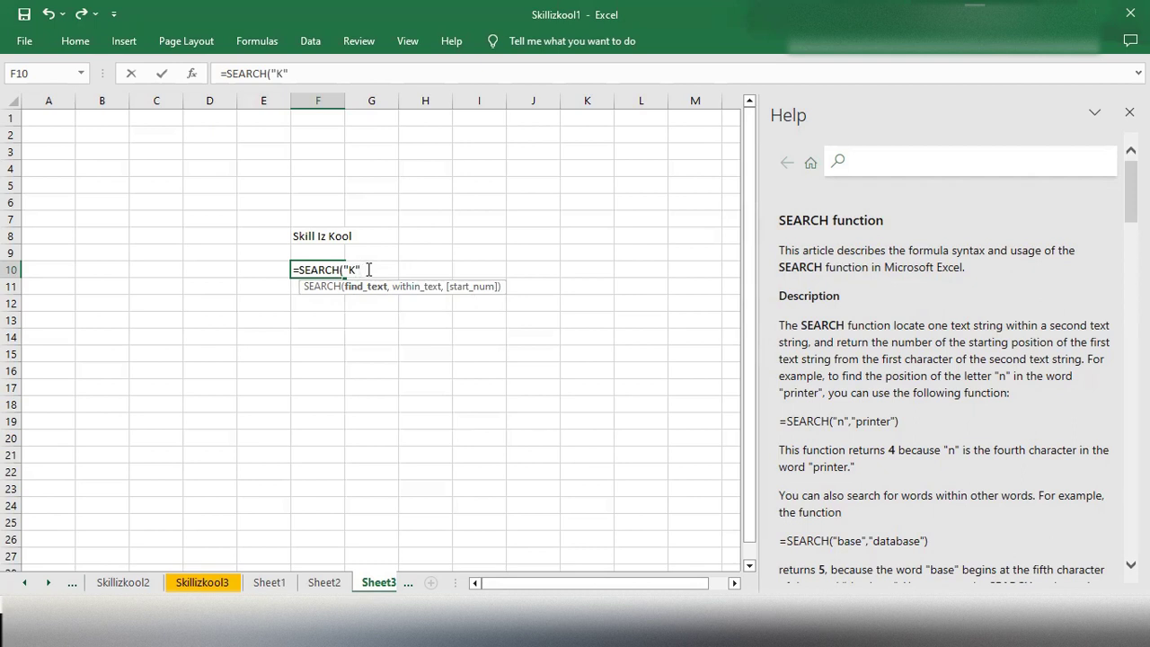
pyautogui.press('BackSpace')
pyautogui.press('BackSpace')
pyautogui.write('k",')
pyautogui.click(319, 236)
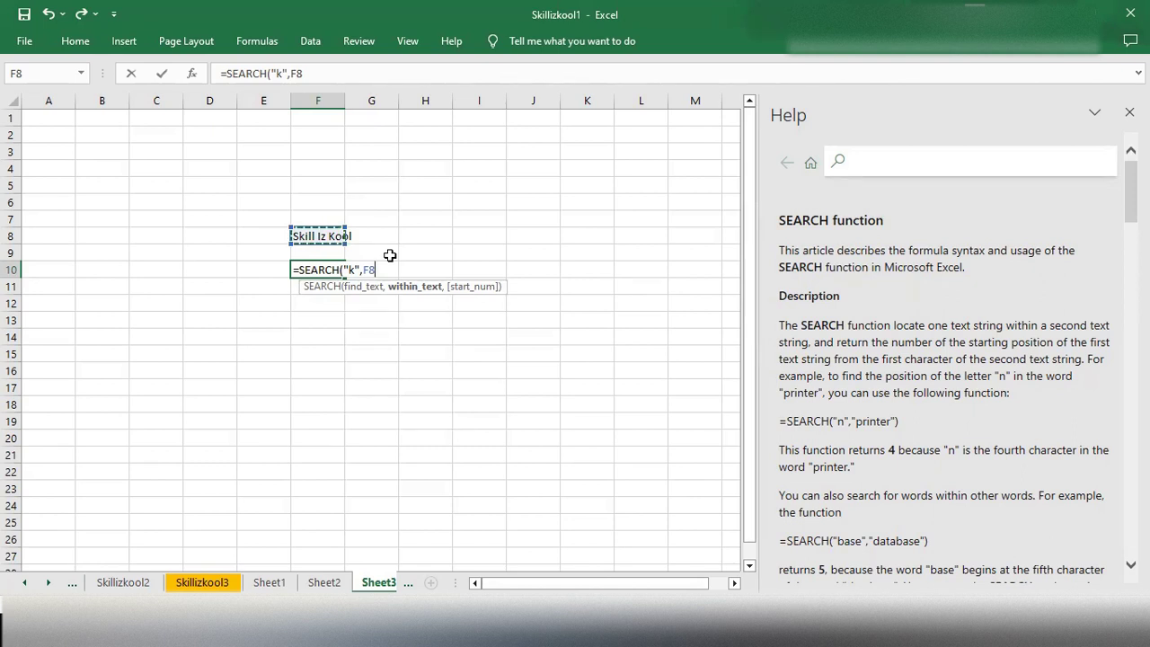
pyautogui.write(')')
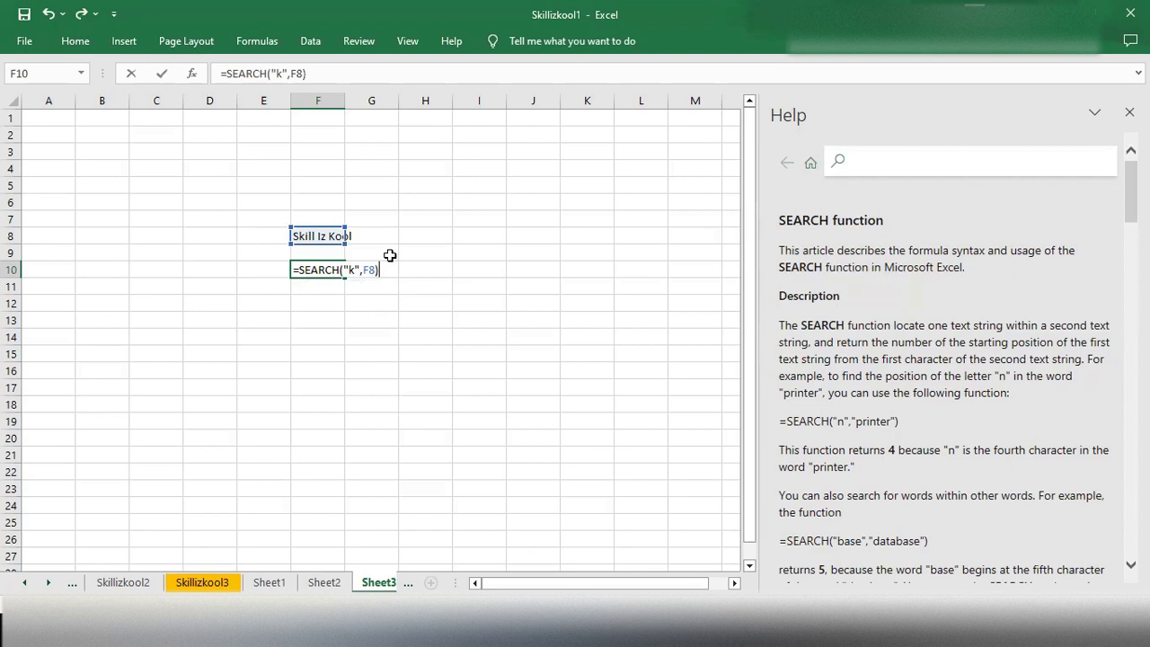
pyautogui.press('Return')
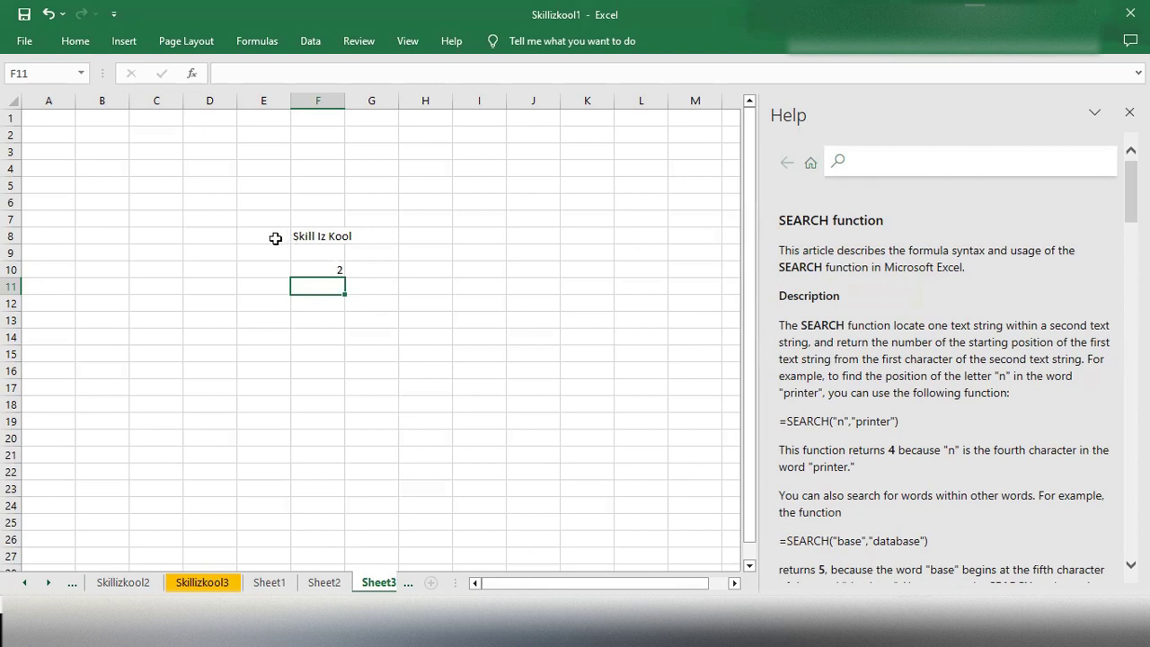
# - Review the formula in F10 and read the syntax and remarks sections of the SEARCH help article
pyautogui.click(322, 267)
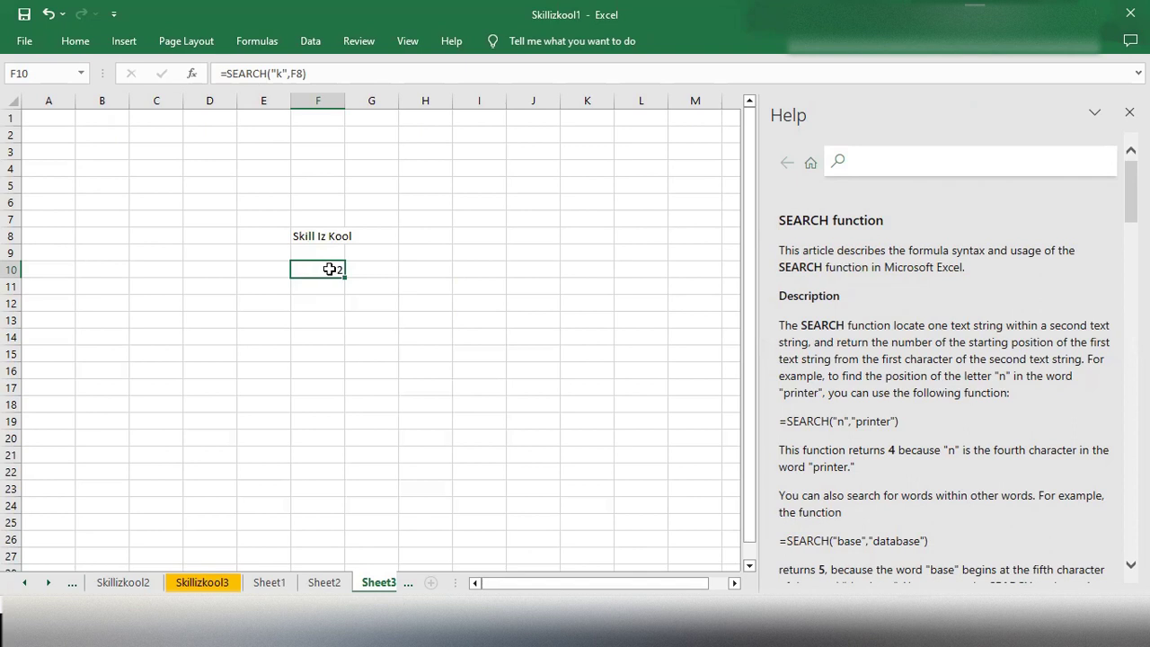
pyautogui.scroll(-5, 861, 407)
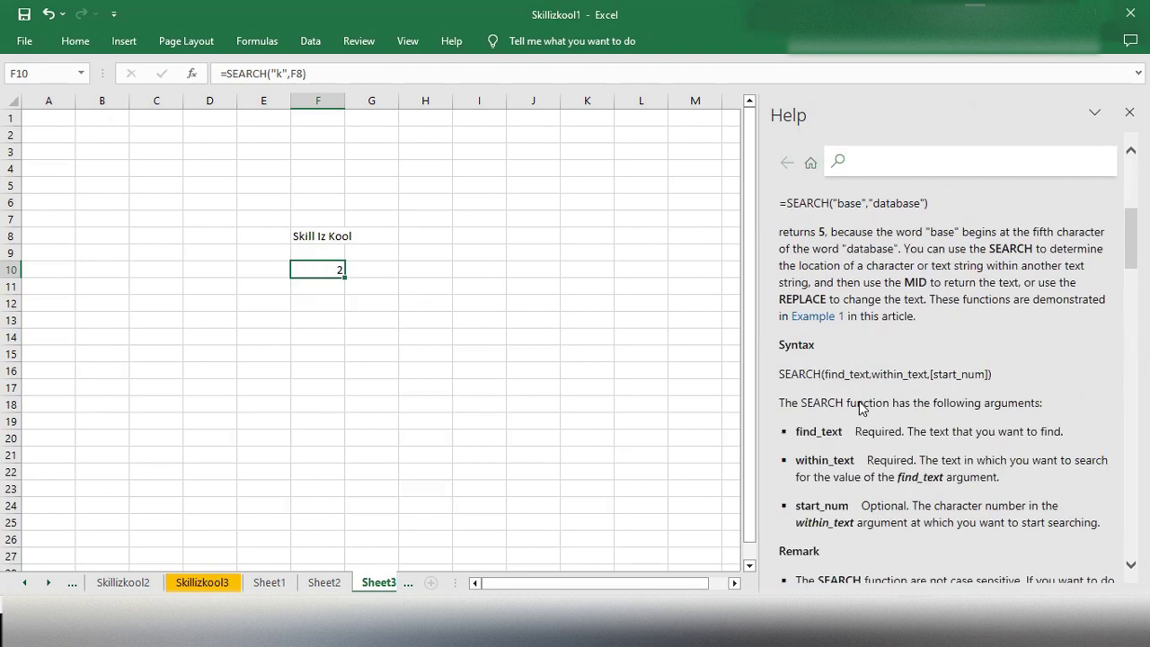
pyautogui.scroll(-1, 861, 407)
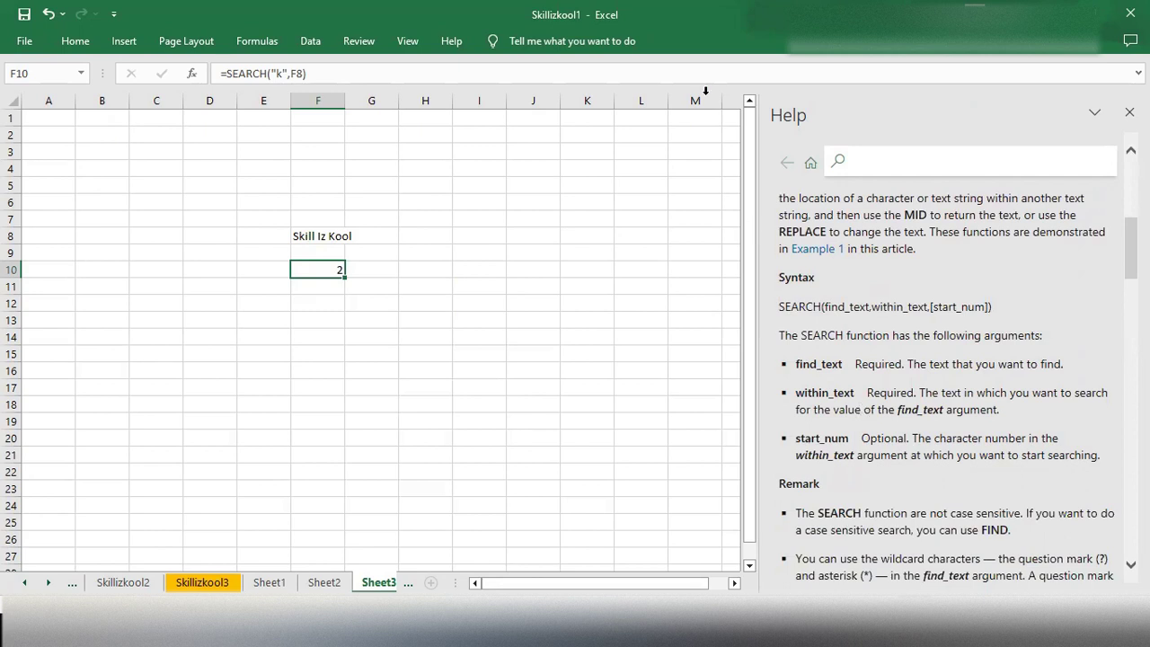
pyautogui.click(925, 88)
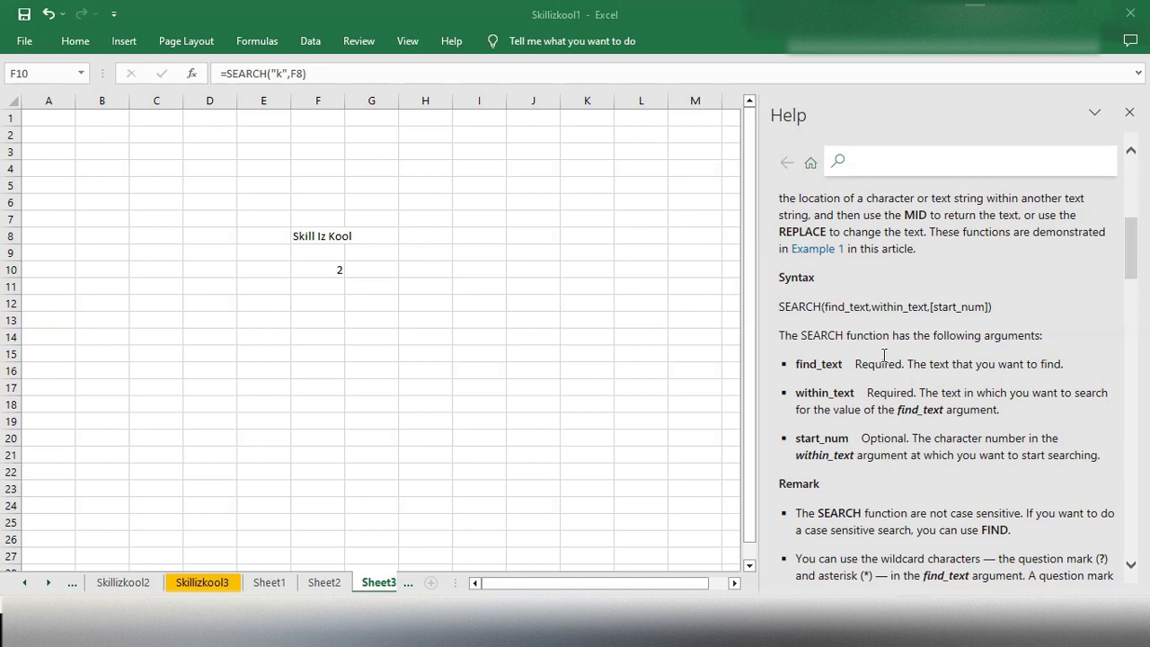
pyautogui.scroll(-3, 884, 355)
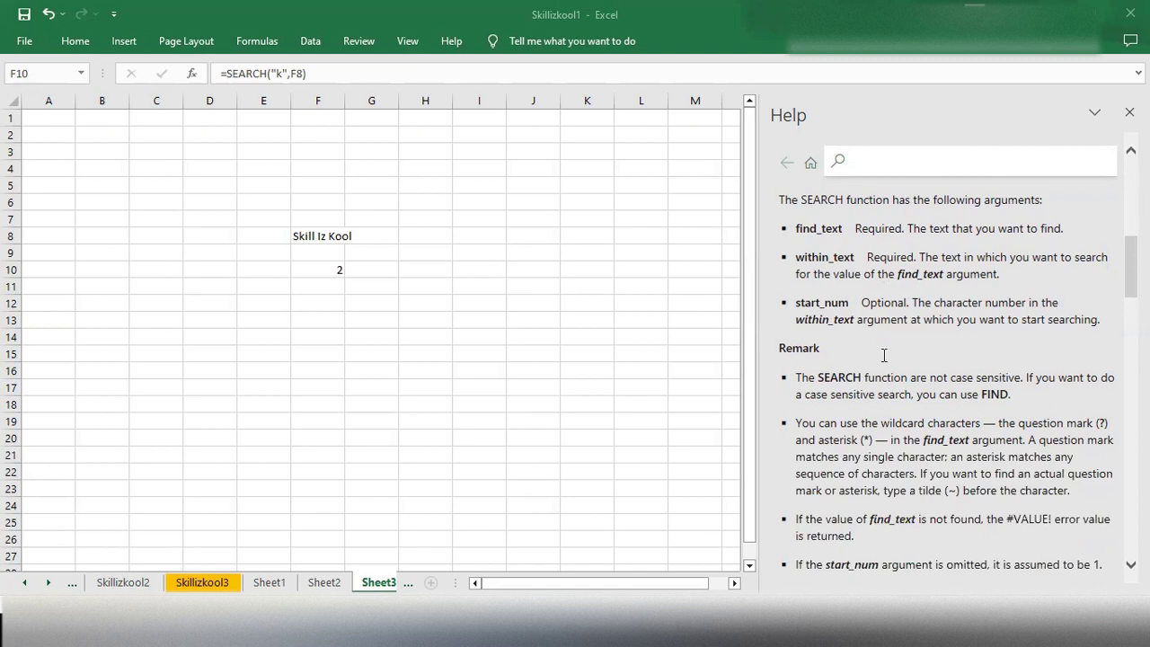
pyautogui.scroll(-2, 884, 356)
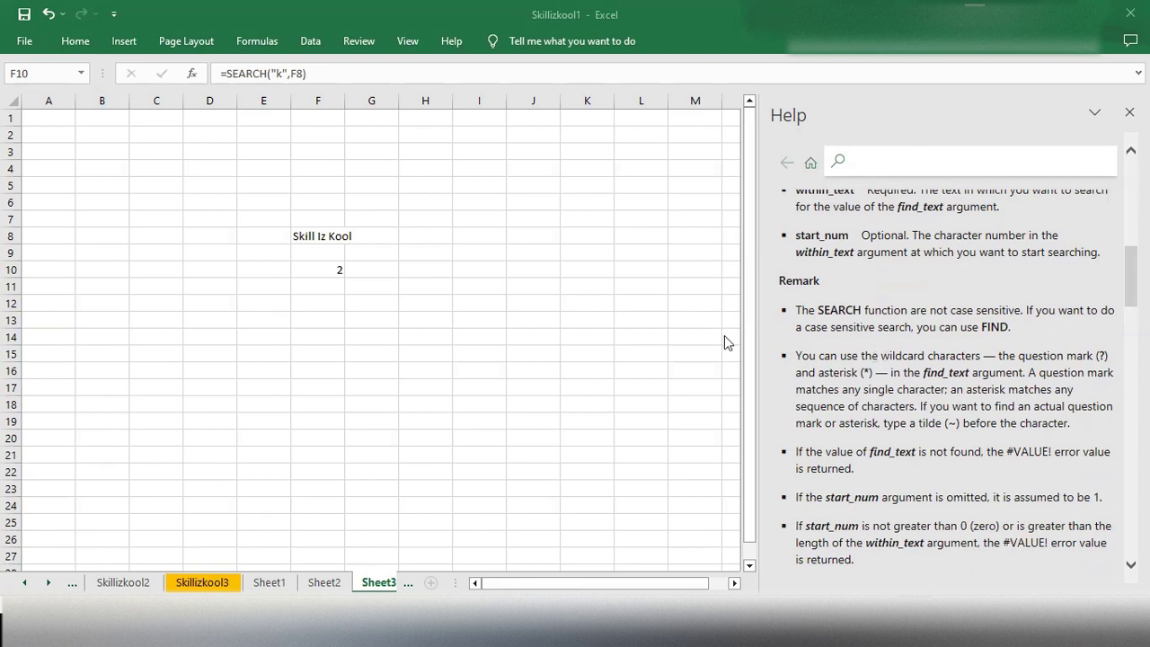
# - Change the find text in F10's SEARCH formula to an uppercase "K"
pyautogui.click(314, 277)
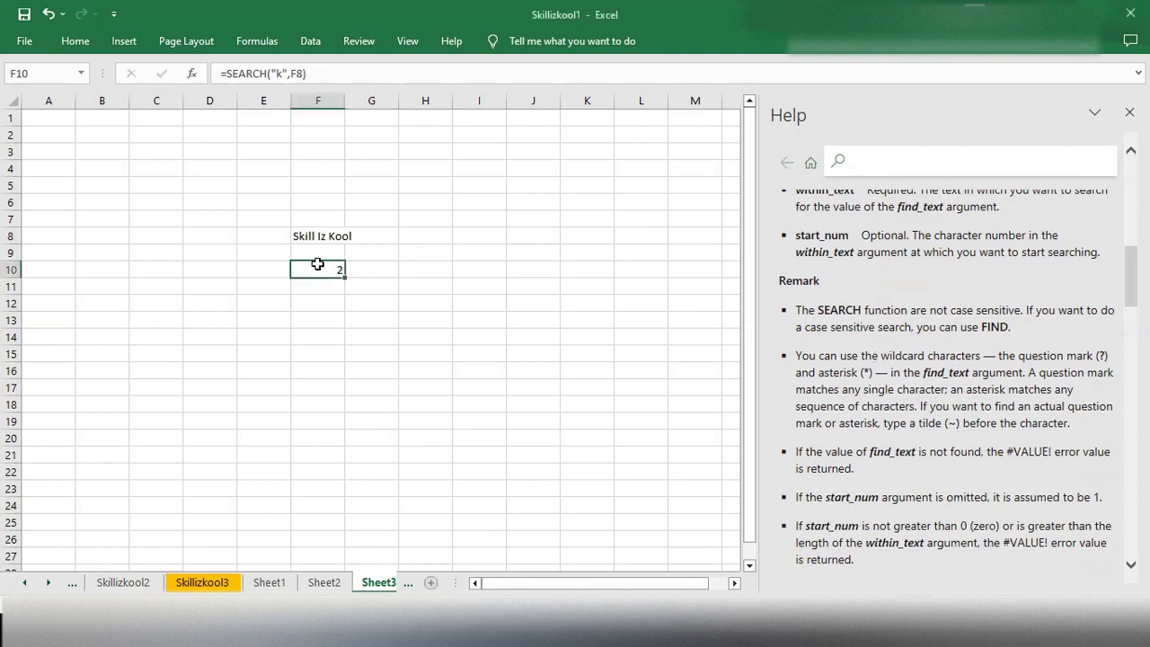
pyautogui.doubleClick(314, 275)
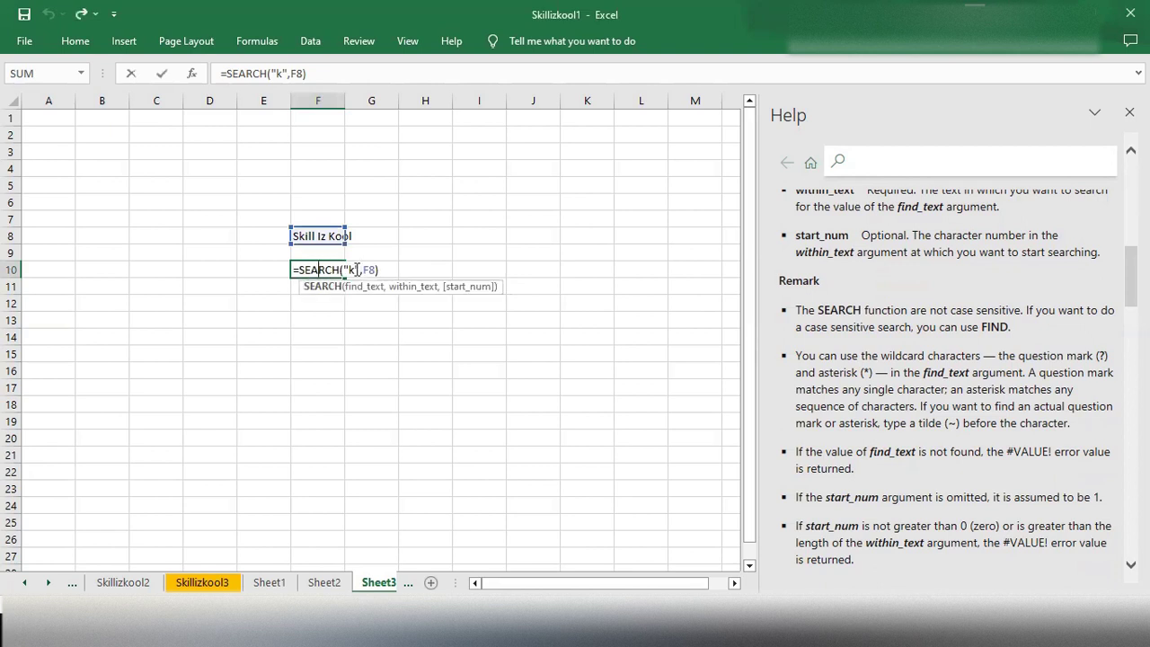
pyautogui.click(358, 269)
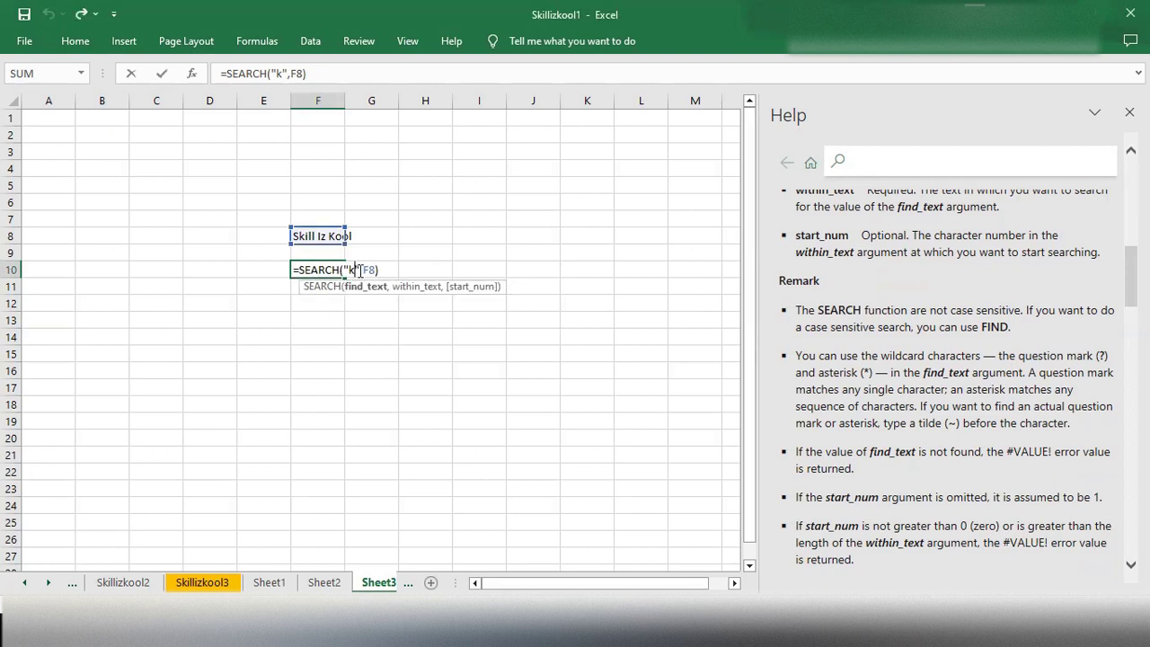
pyautogui.press('BackSpace')
pyautogui.write('K')
pyautogui.press('Return')
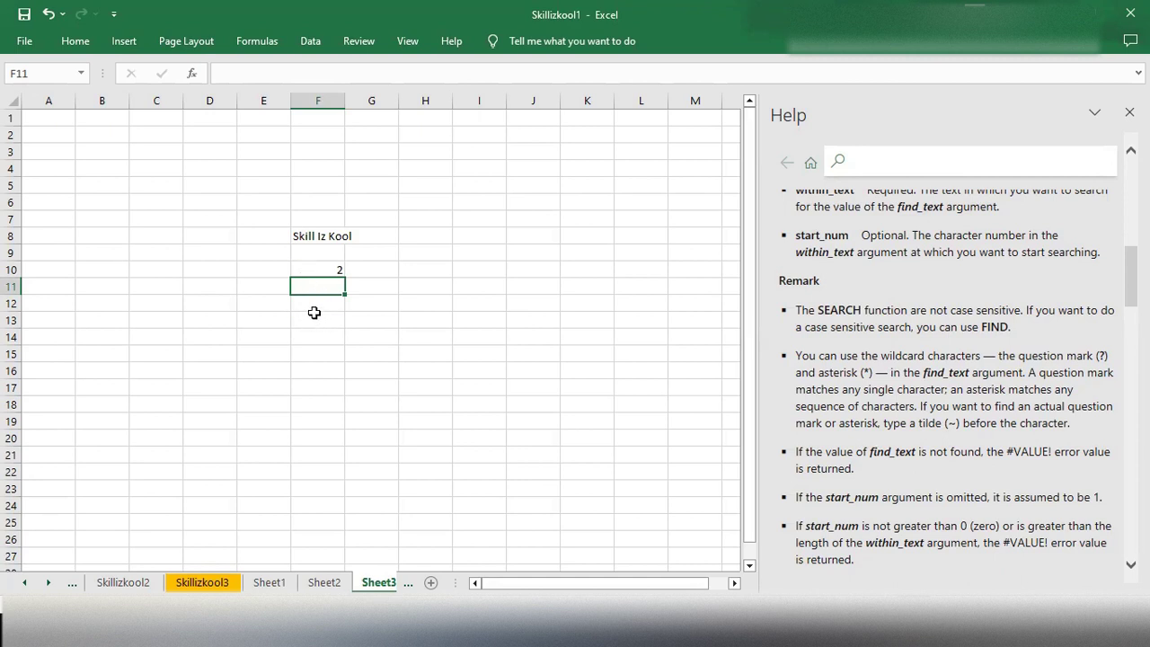
pyautogui.doubleClick(322, 287)
pyautogui.write('Search')
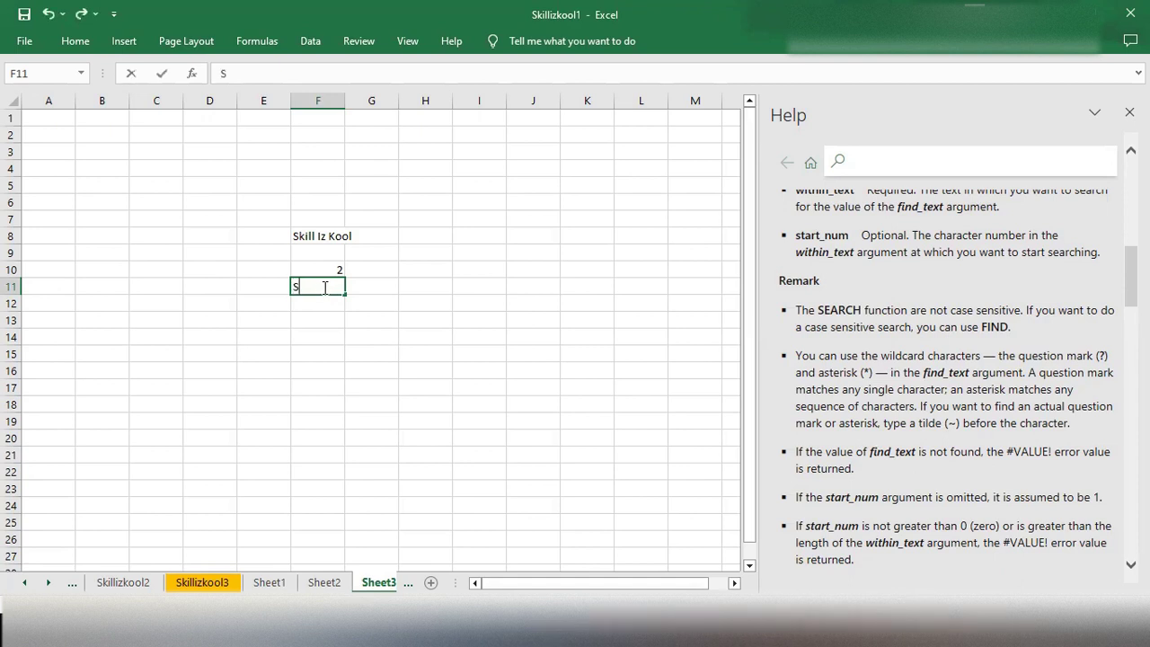
pyautogui.press('BackSpace')
pyautogui.press('BackSpace')
pyautogui.press('BackSpace')
pyautogui.press('BackSpace')
pyautogui.press('BackSpace')
pyautogui.press('BackSpace')
# - Try to enter the wildcard formula =SEARCH(?o,F8) in cell F11
pyautogui.write('=Se')
pyautogui.press('Tab')
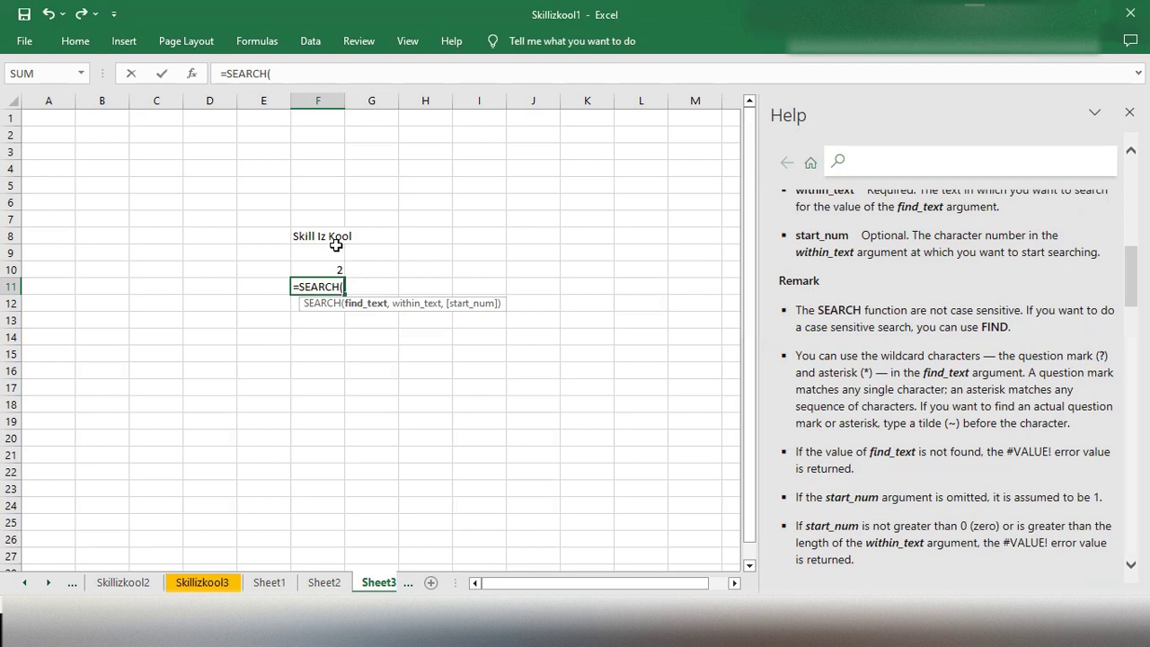
pyautogui.click(359, 287)
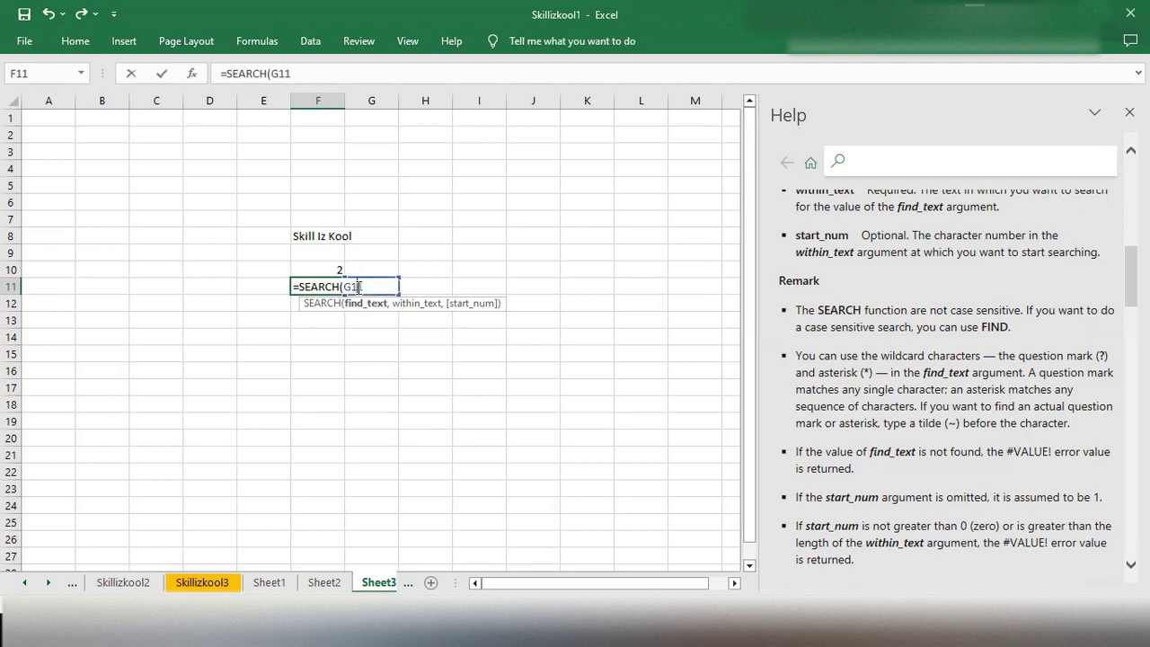
pyautogui.press('BackSpace')
pyautogui.press('BackSpace')
pyautogui.write('?0')
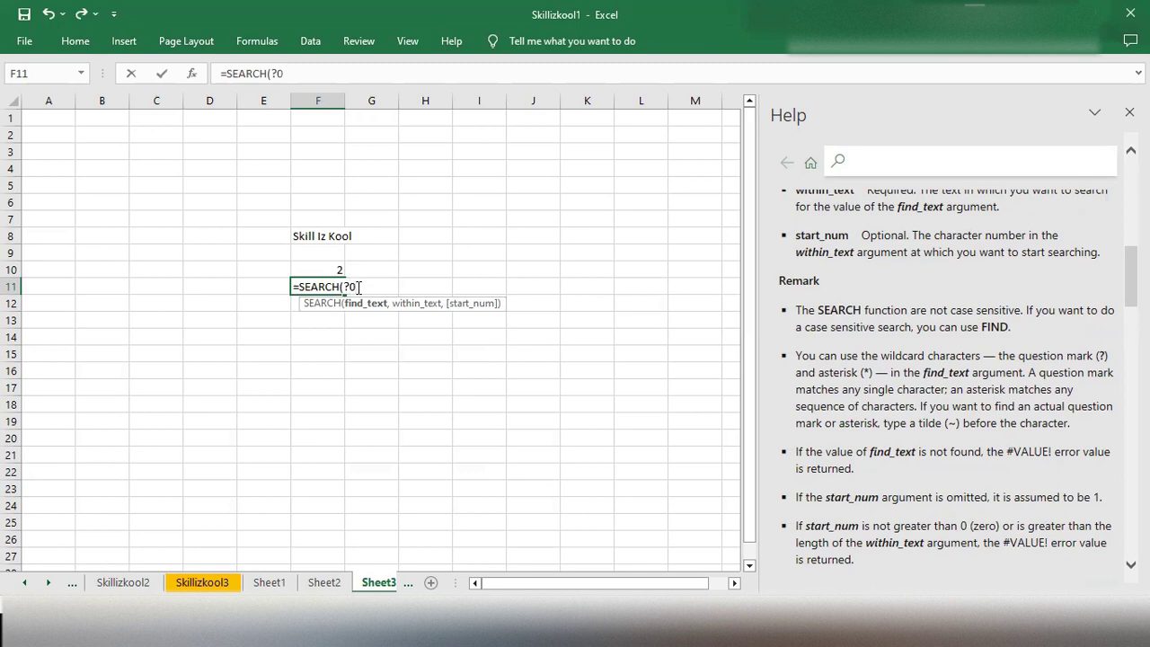
pyautogui.press('BackSpace')
pyautogui.write('o')
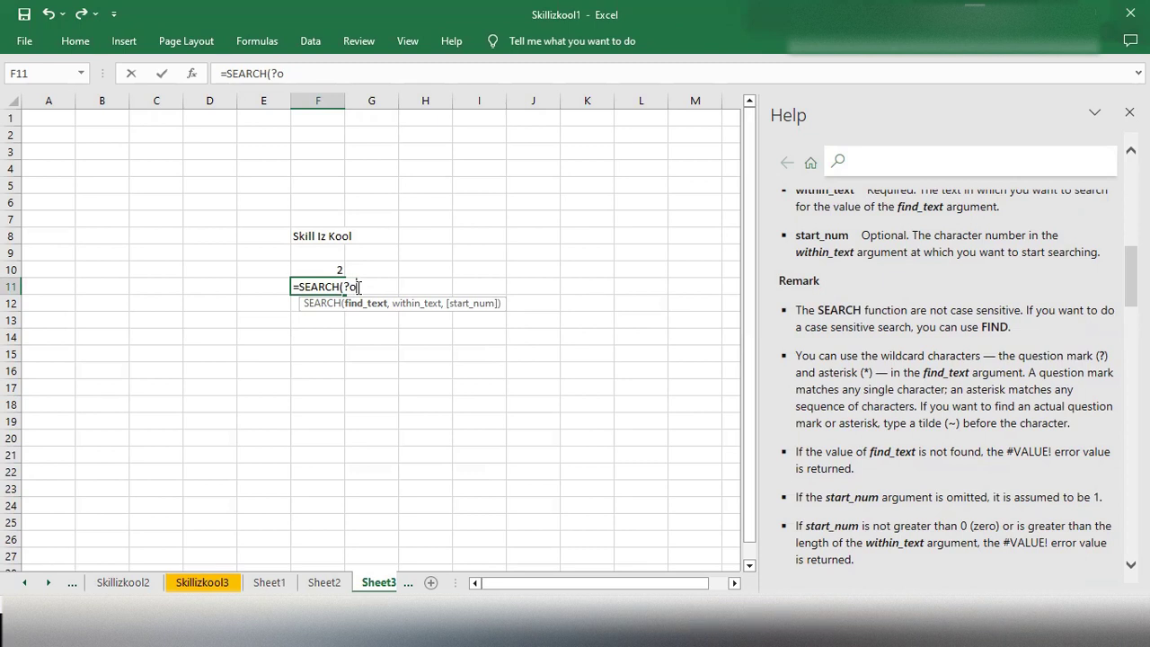
pyautogui.write(',')
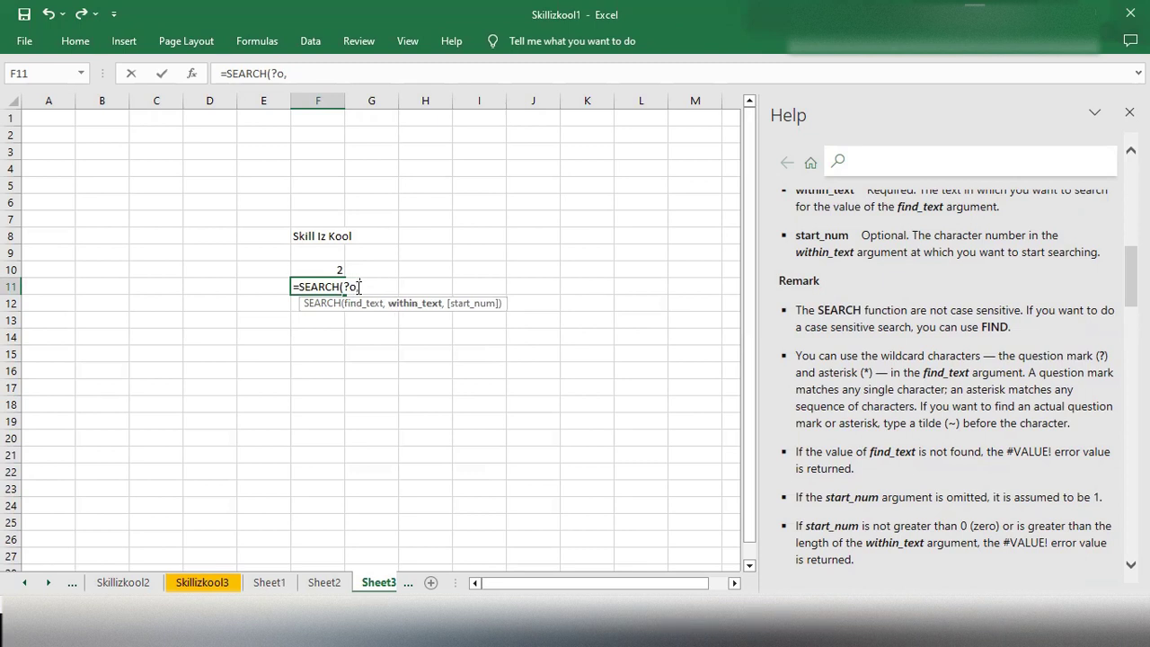
pyautogui.click(327, 235)
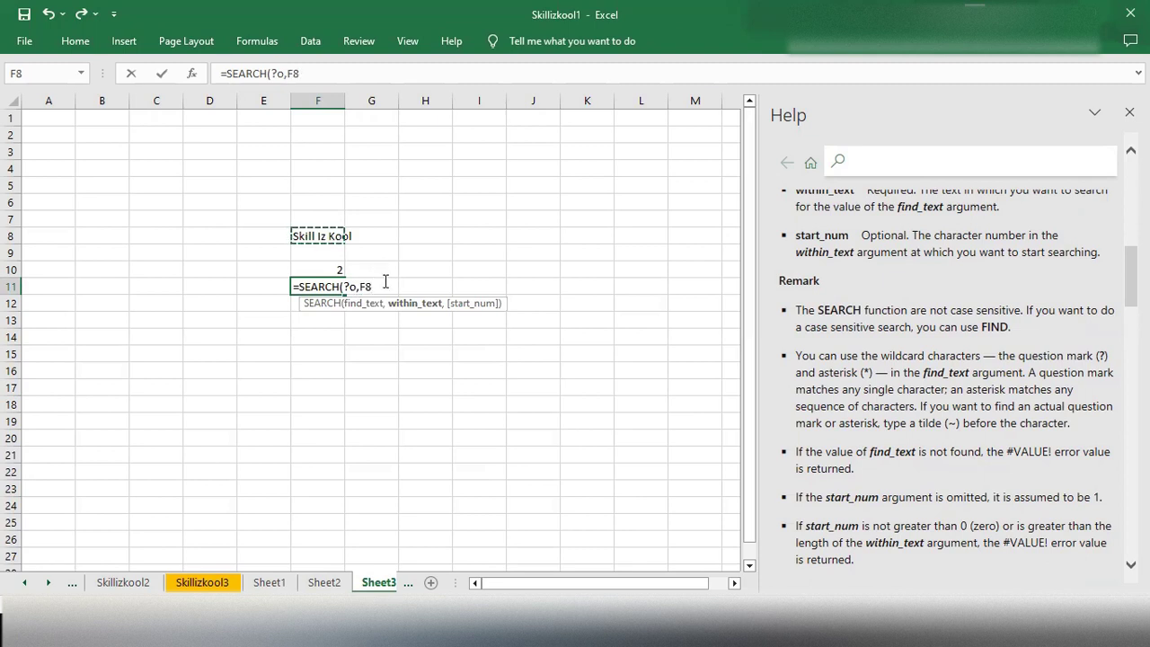
pyautogui.write(')')
pyautogui.press('Return')
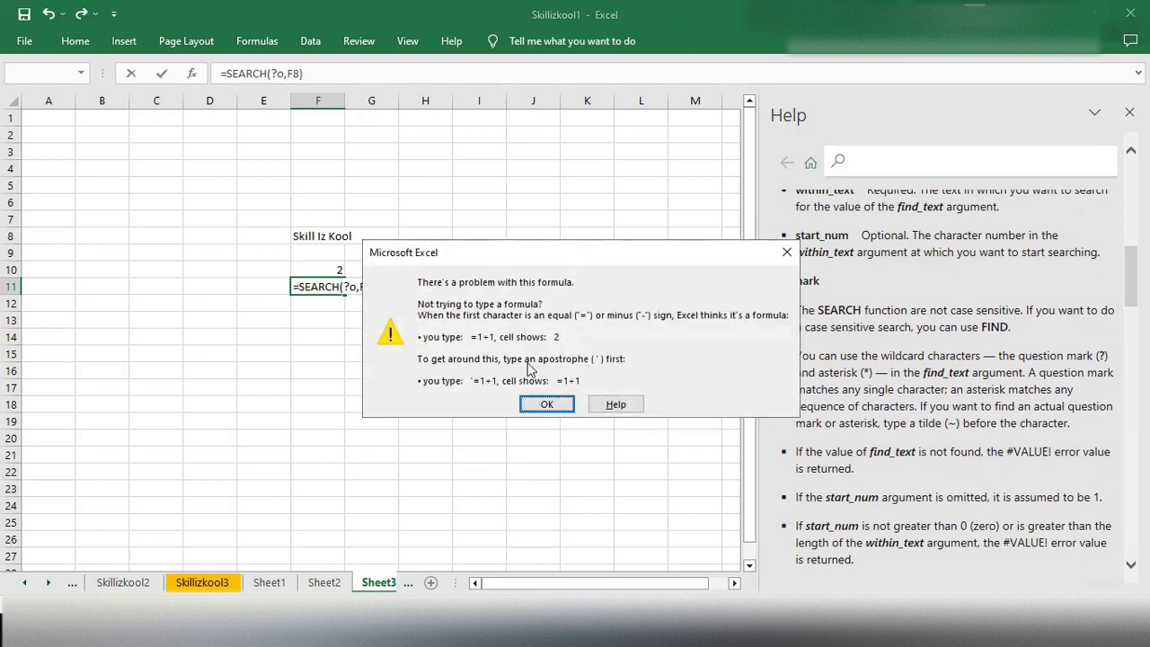
pyautogui.click(547, 404)
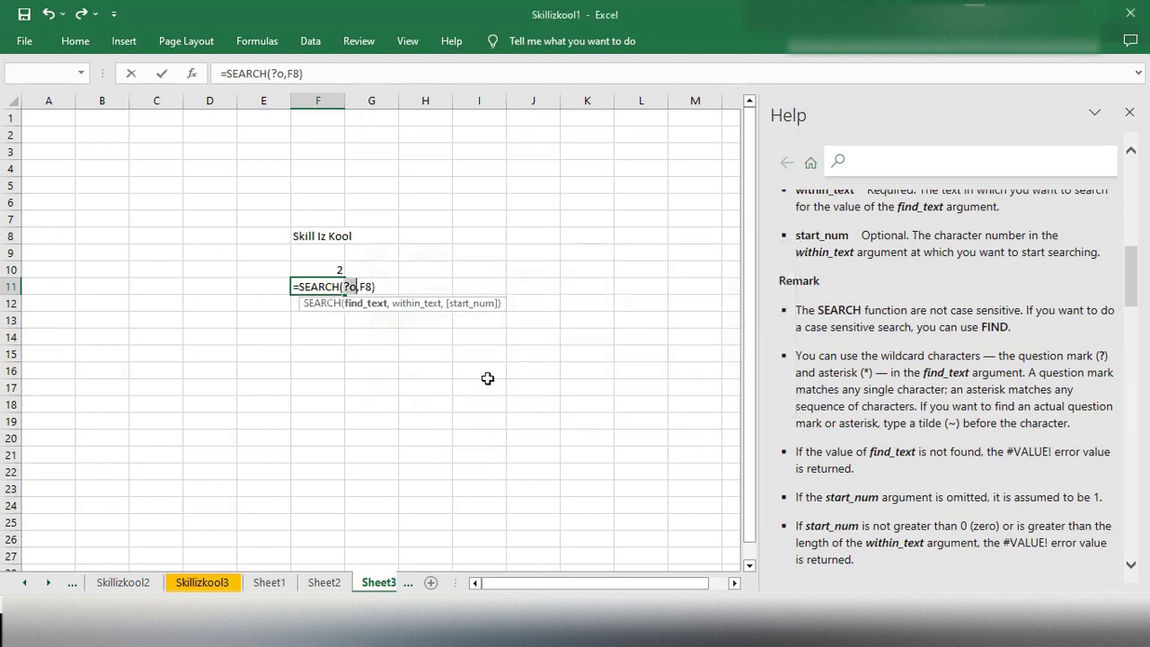
# - Enclose the find text in quotation marks so that F11's formula reads =SEARCH("?o",F8), and review it
pyautogui.click(374, 287)
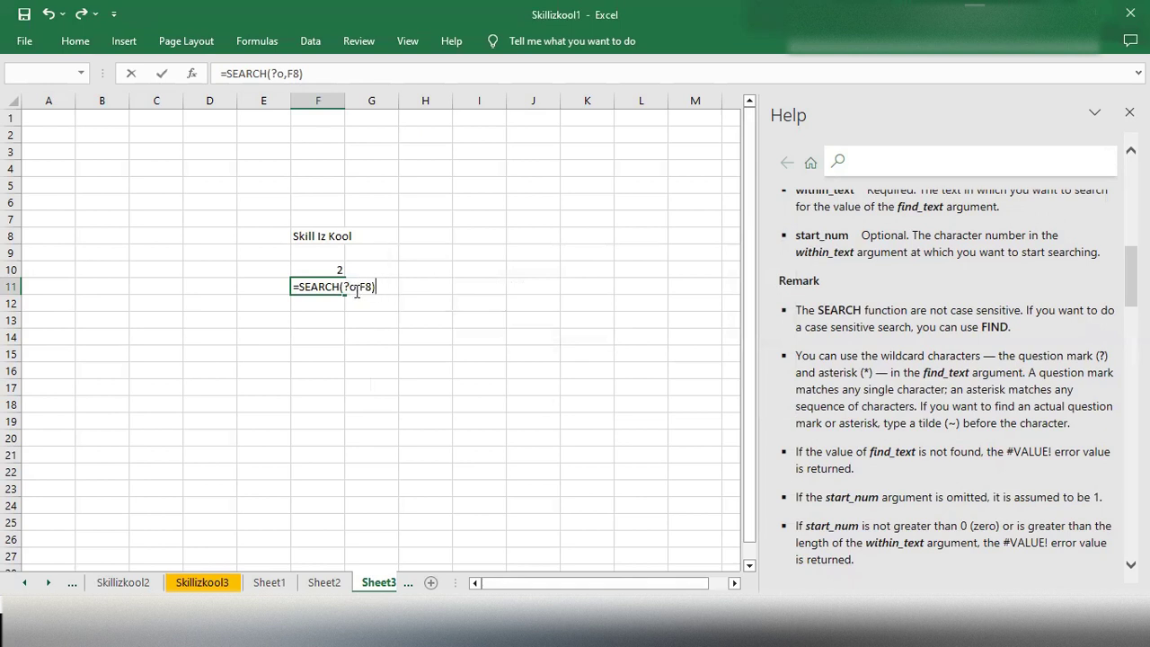
pyautogui.click(357, 287)
pyautogui.write('"')
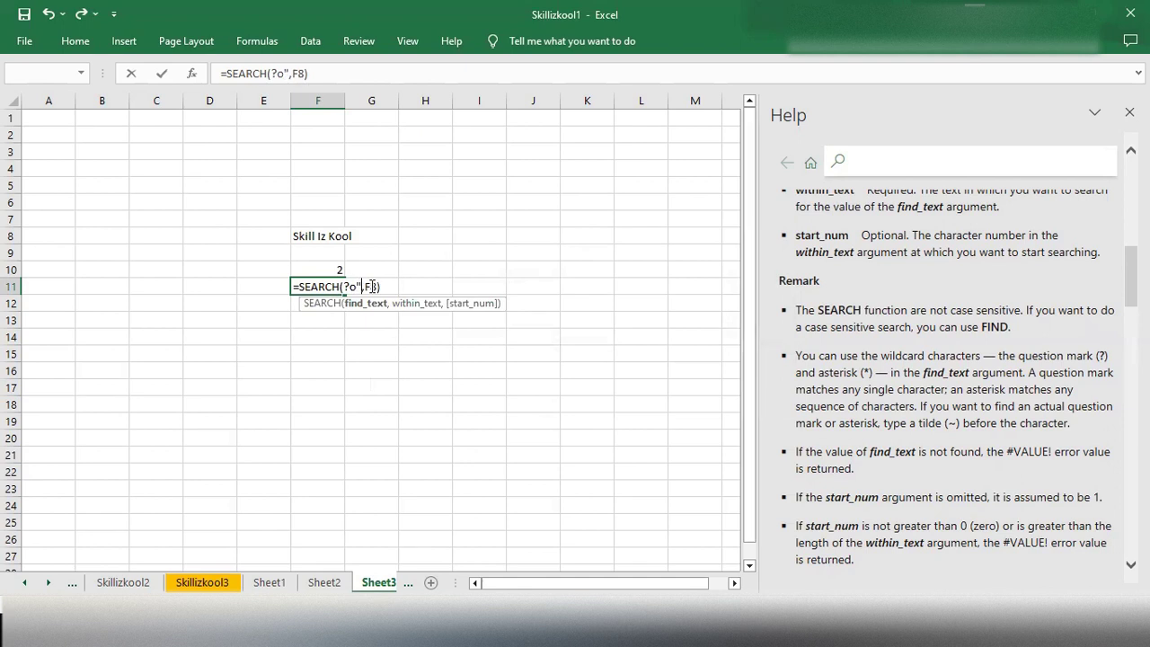
pyautogui.press('Left')
pyautogui.press('Left')
pyautogui.press('Left')
pyautogui.write('"')
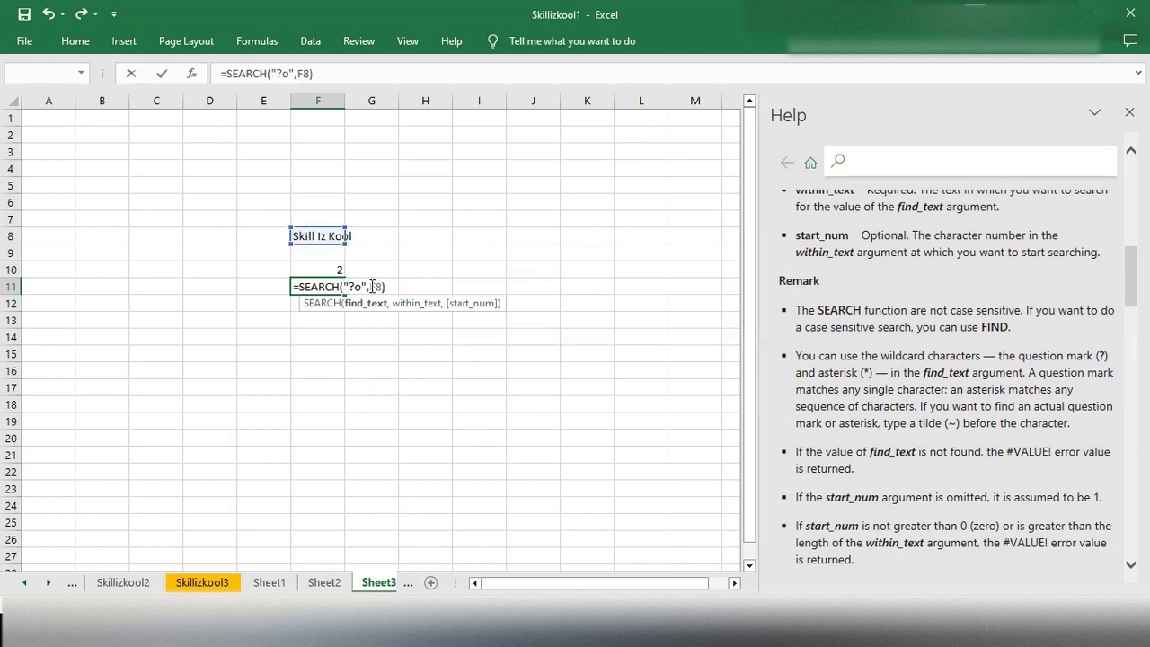
pyautogui.press('Return')
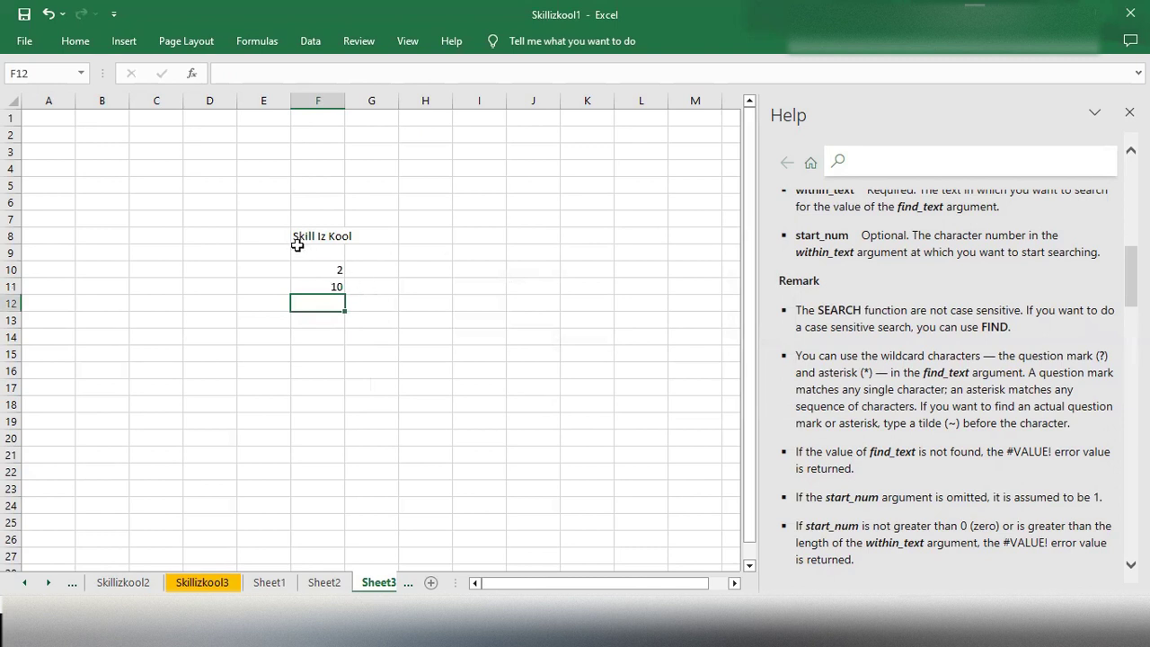
pyautogui.click(321, 286)
pyautogui.doubleClick(323, 287)
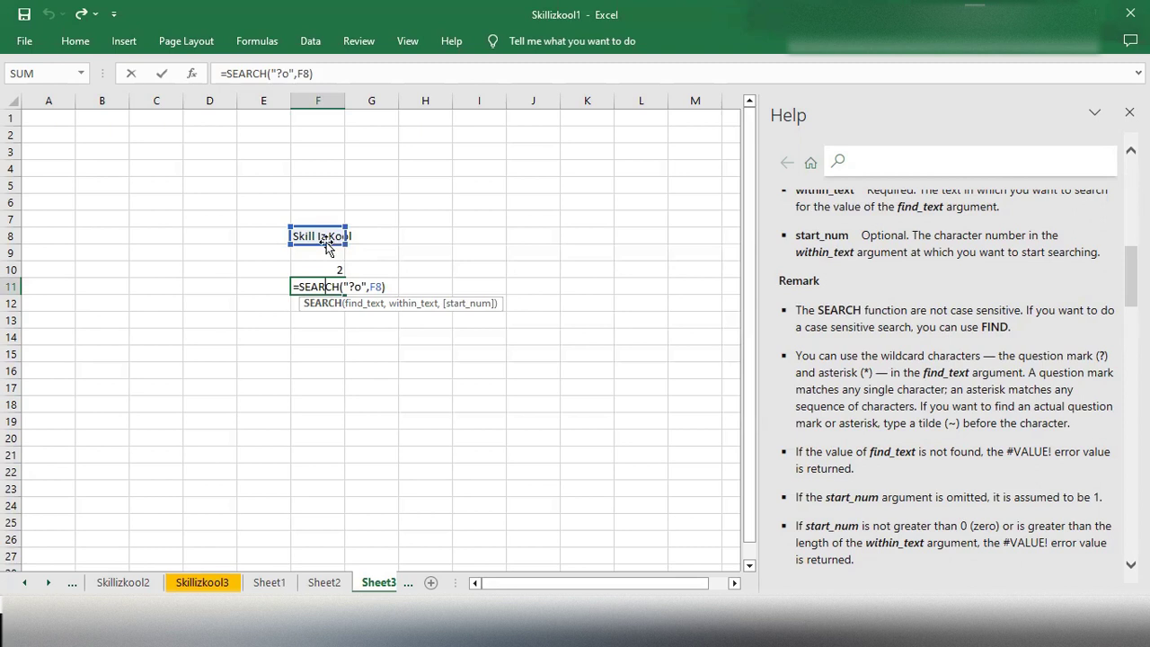
# - Enter the formula =FIND("K",F8) in cell H11 to locate the uppercase letter in the sample text
pyautogui.click(406, 287)
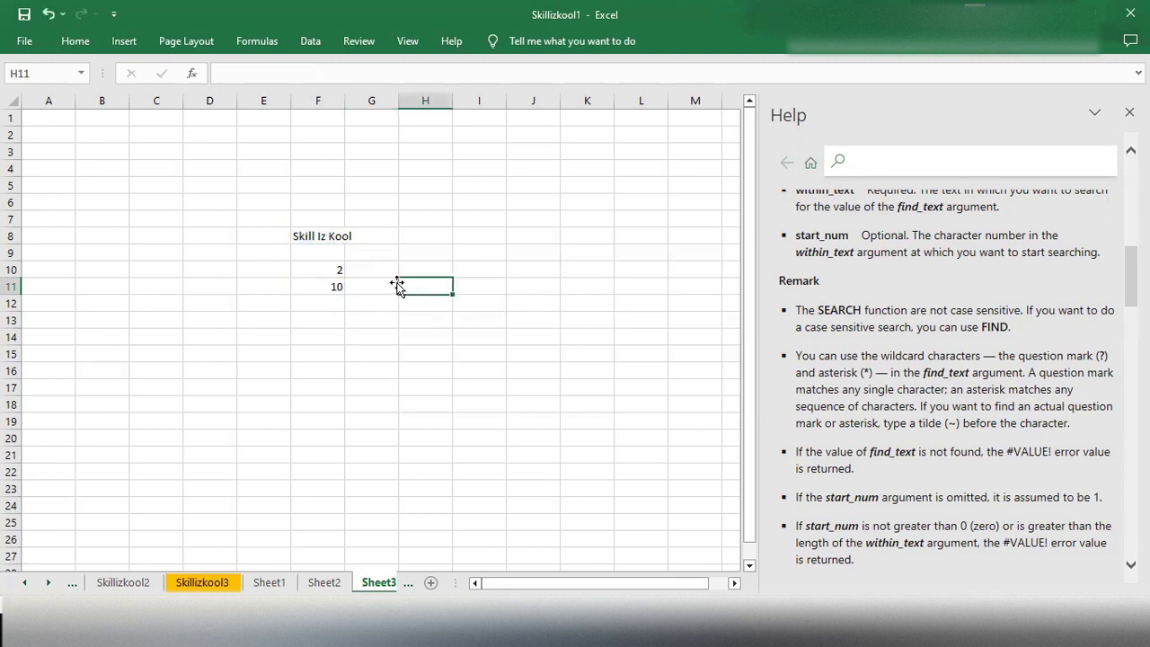
pyautogui.doubleClick(407, 284)
pyautogui.write('=')
pyautogui.write('Find')
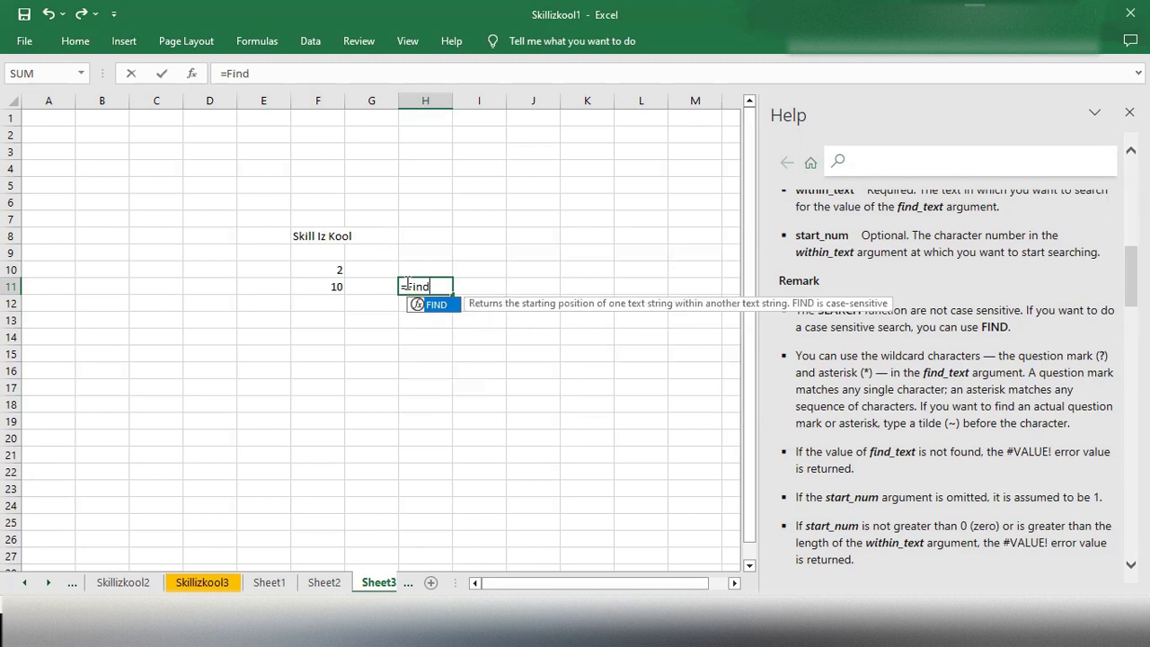
pyautogui.press('Tab')
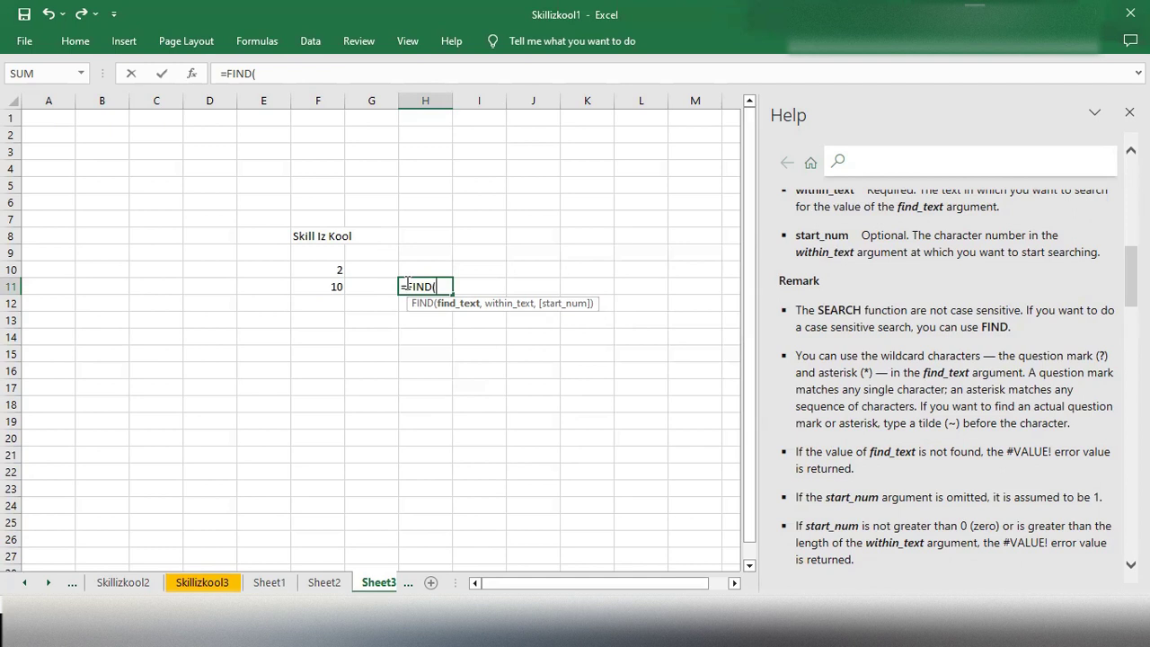
pyautogui.write('"K"')
pyautogui.write(',')
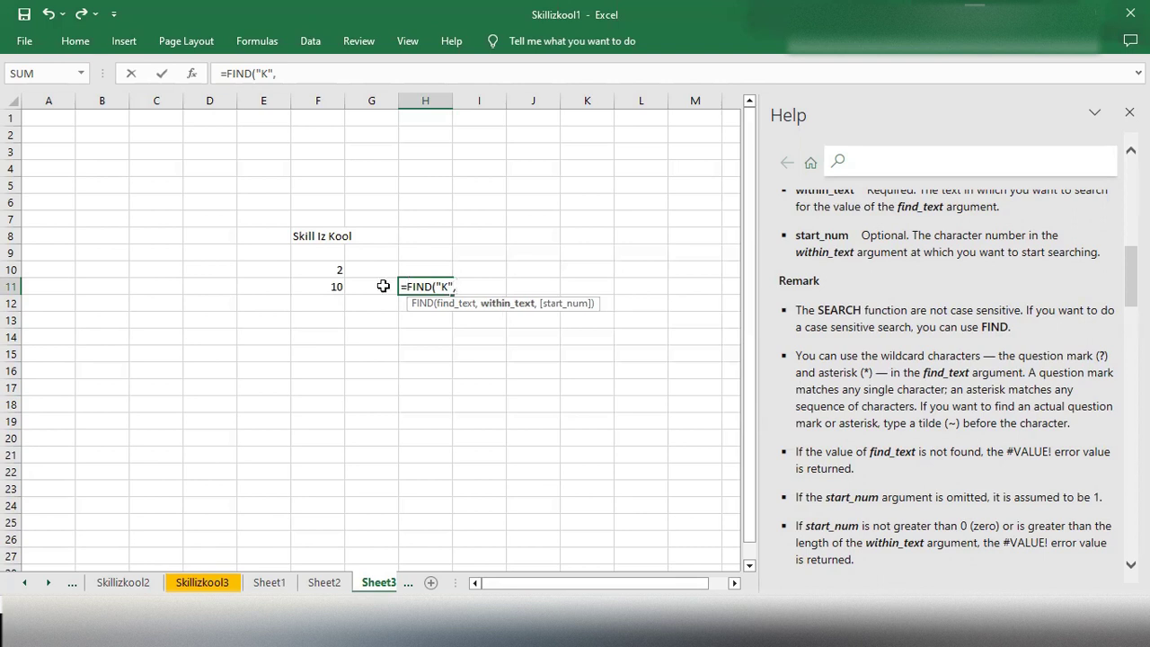
pyautogui.click(328, 232)
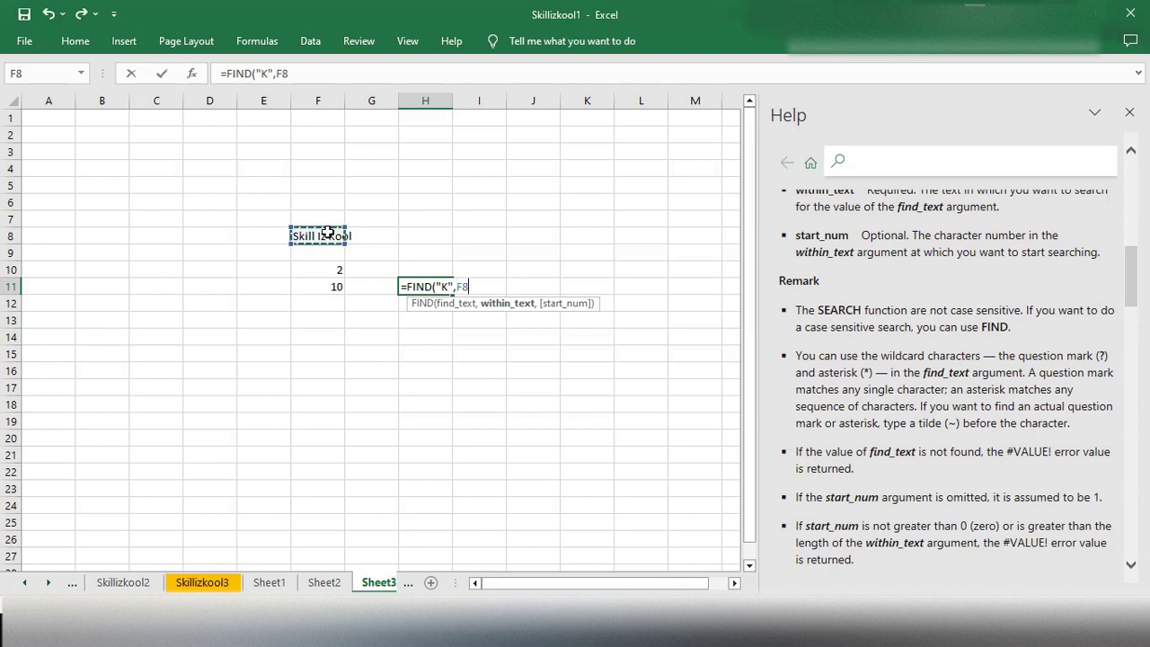
pyautogui.write(')')
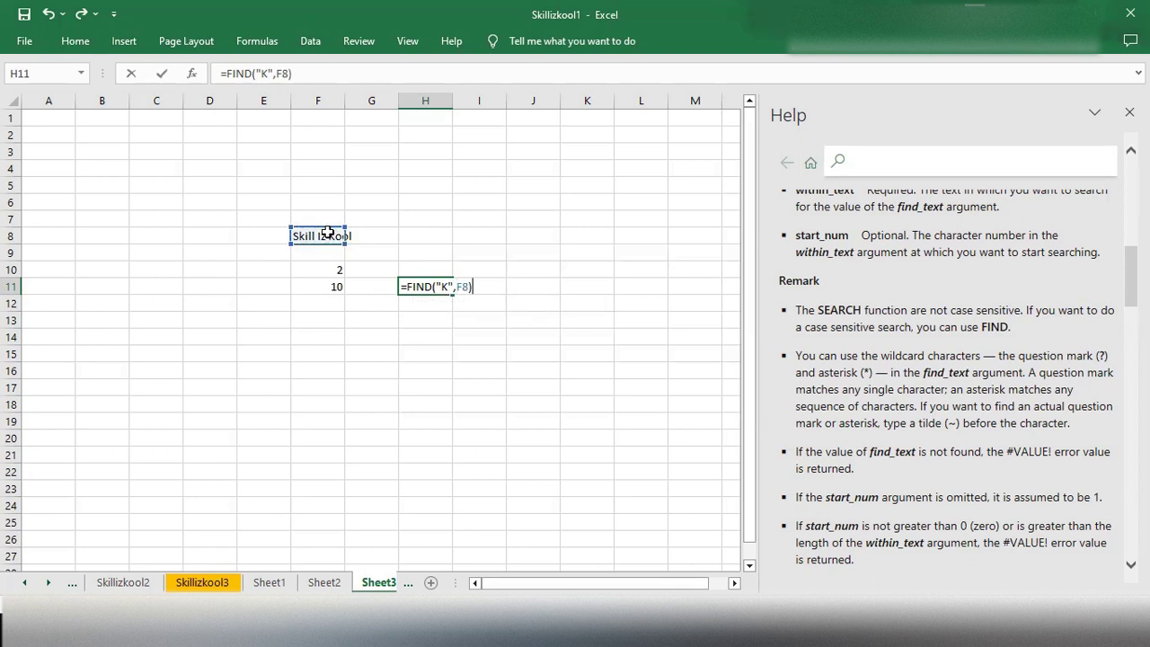
pyautogui.press('Return')
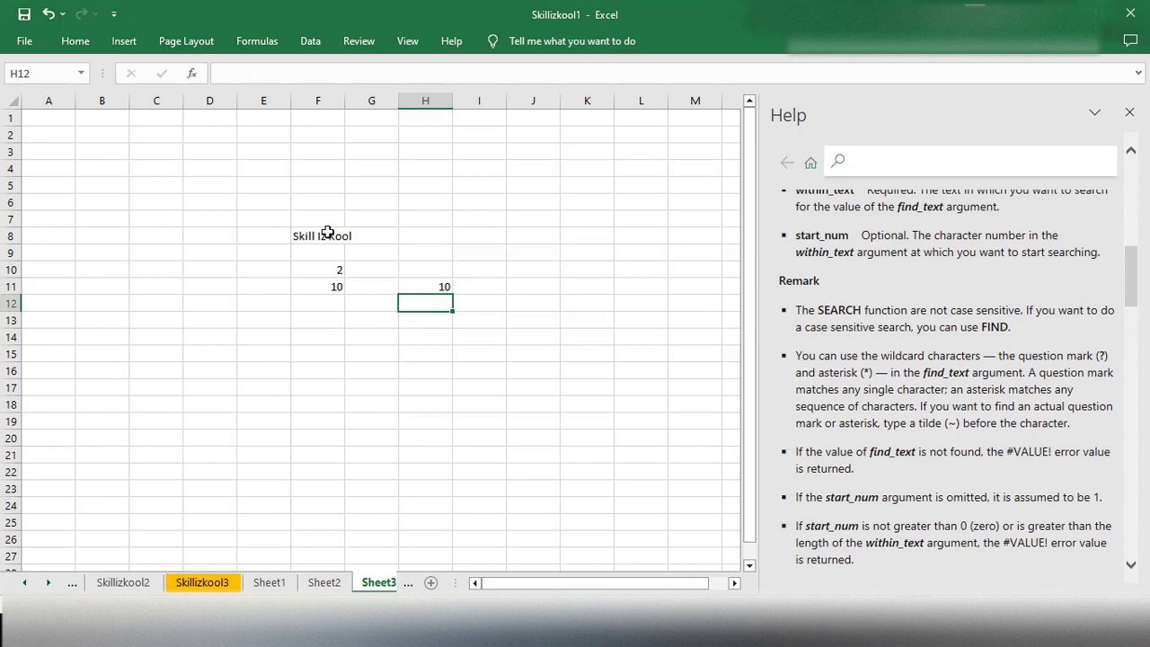
# - Change the sample text in cell F8 to "Skill Iz kool" with a lowercase k
pyautogui.click(329, 234)
pyautogui.hotkey('ctrl', 'z')
pyautogui.hotkey('ctrl', 'y')
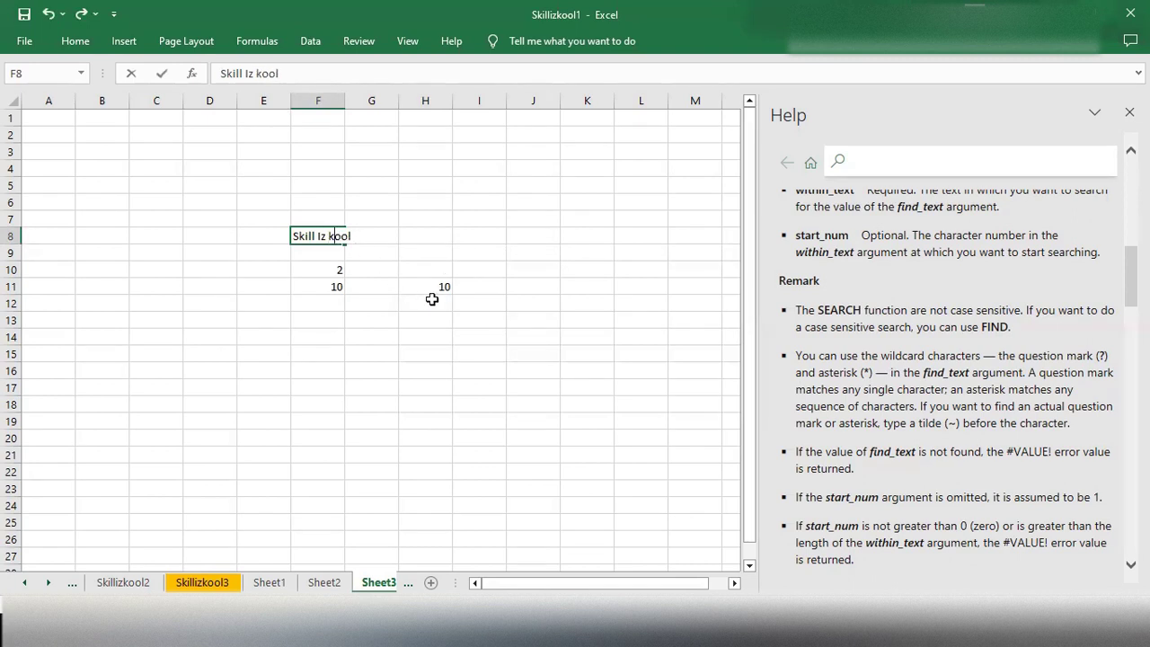
pyautogui.press('Return')
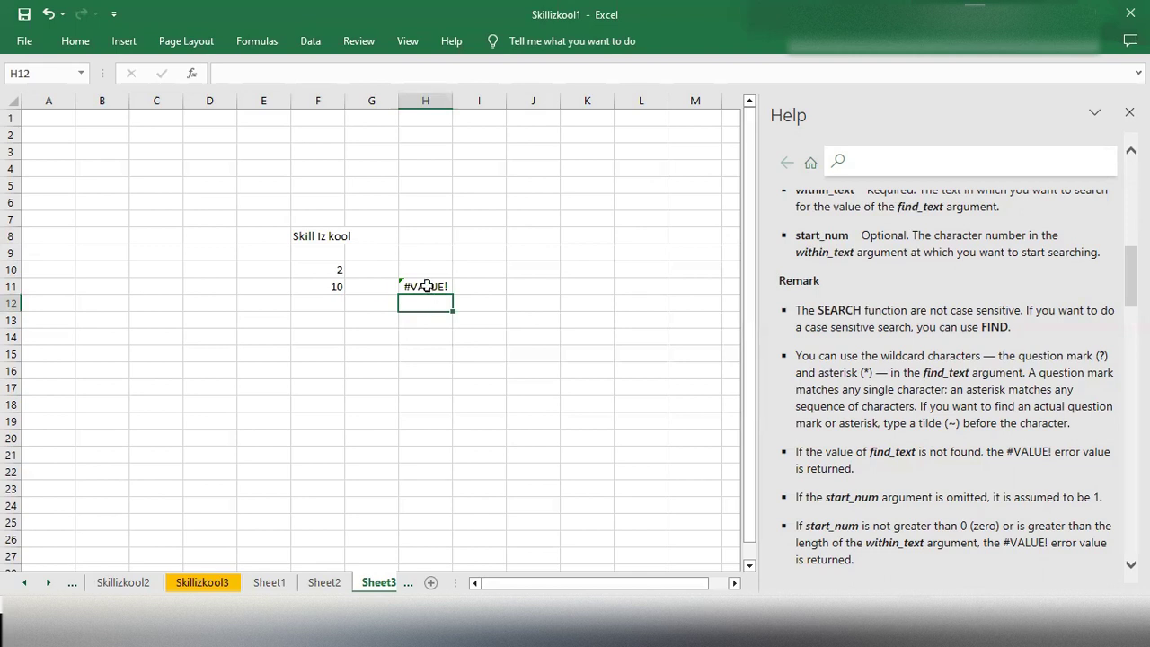
# - Change the find text in H11's FIND formula to a lowercase "k"
pyautogui.doubleClick(425, 287)
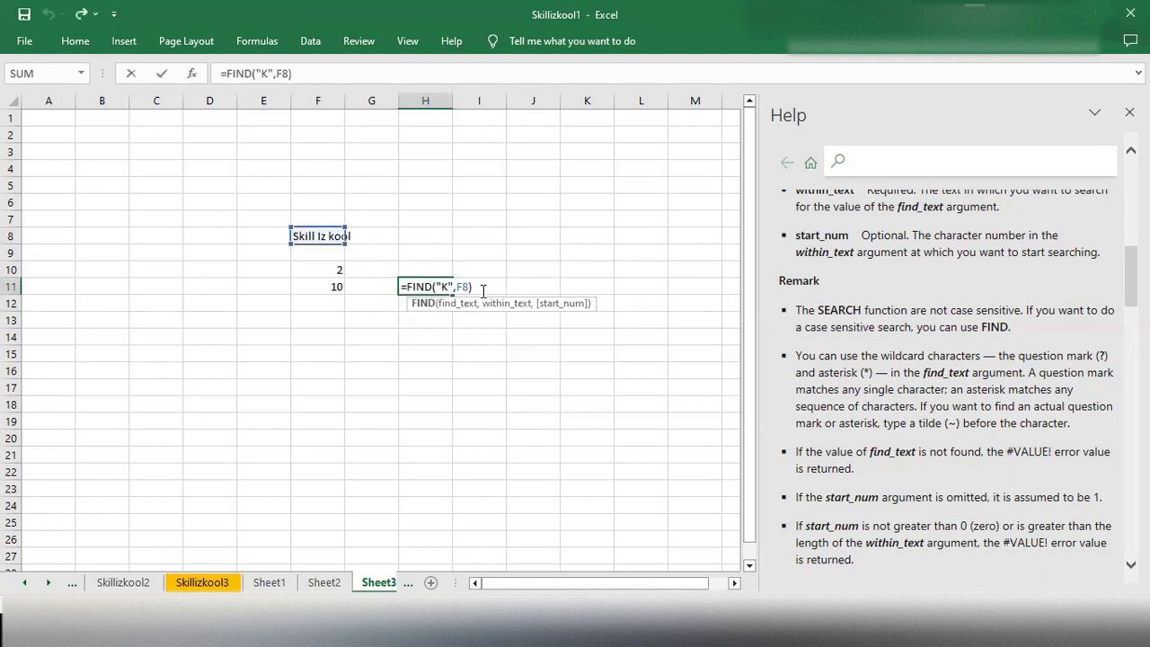
pyautogui.click(471, 288)
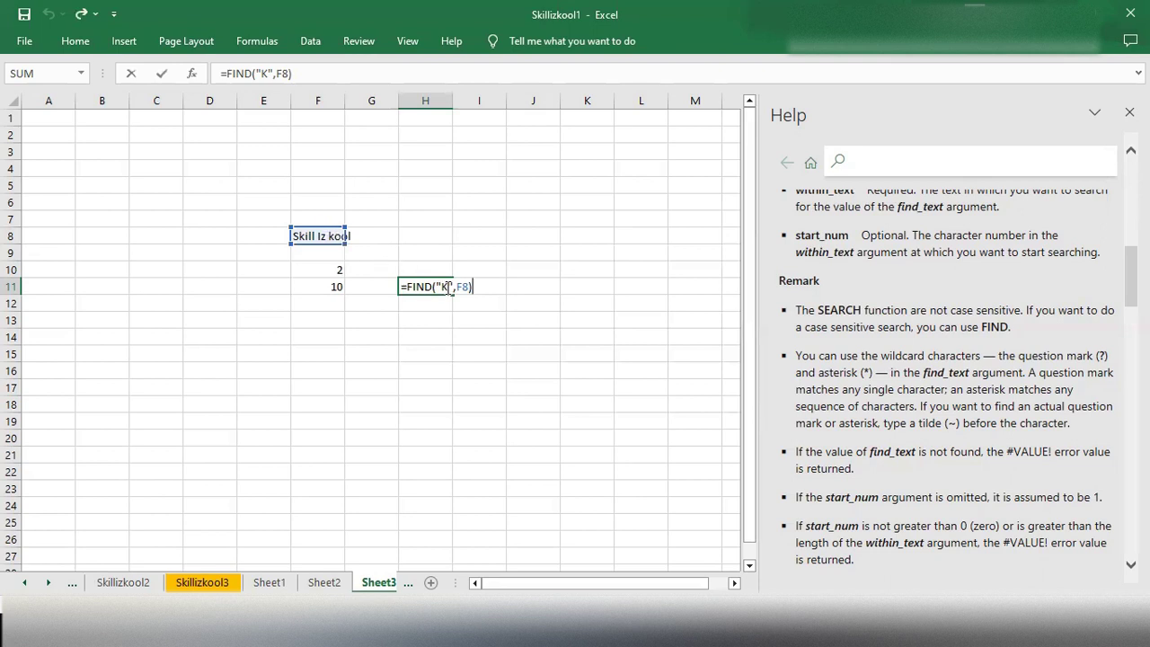
pyautogui.click(449, 286)
pyautogui.press('BackSpace')
pyautogui.write('k')
pyautogui.press('Return')
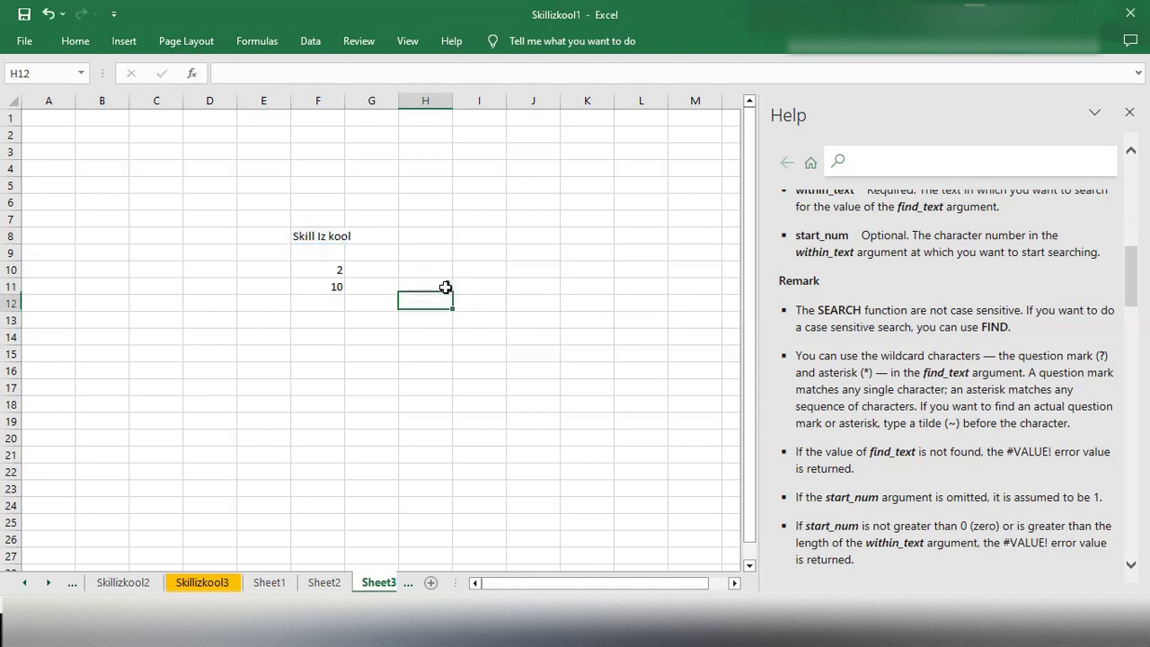
# - Start a FIND formula in cell H12 with "k" as the find text and F8 as the text to search
pyautogui.doubleClick(421, 299)
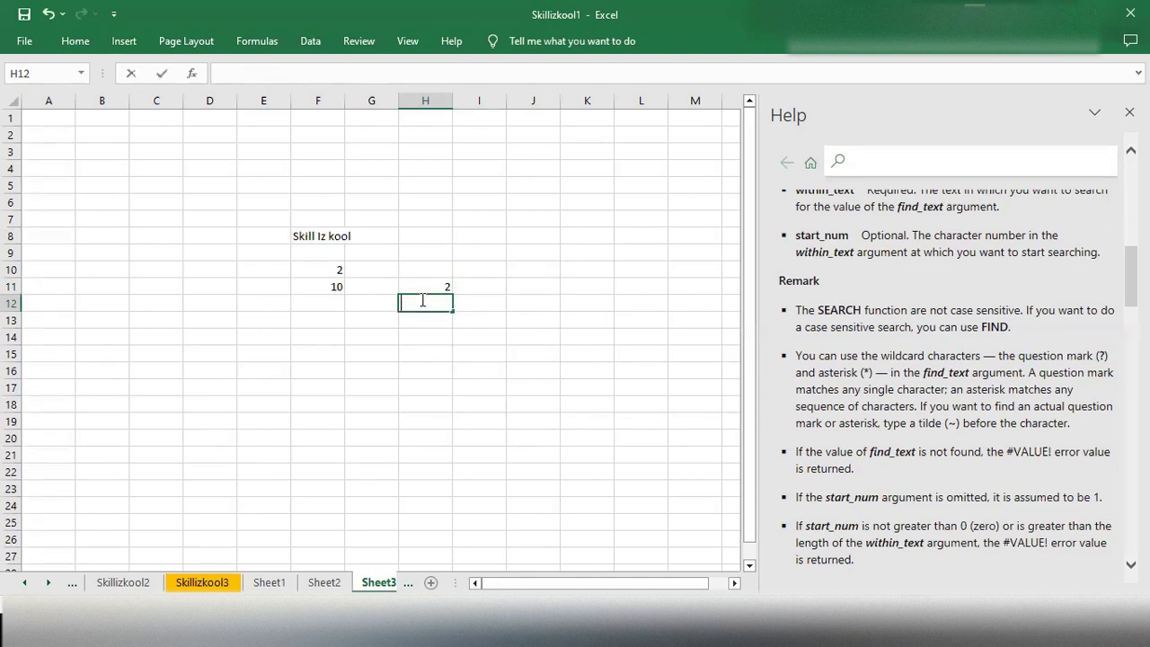
pyautogui.write('=Find')
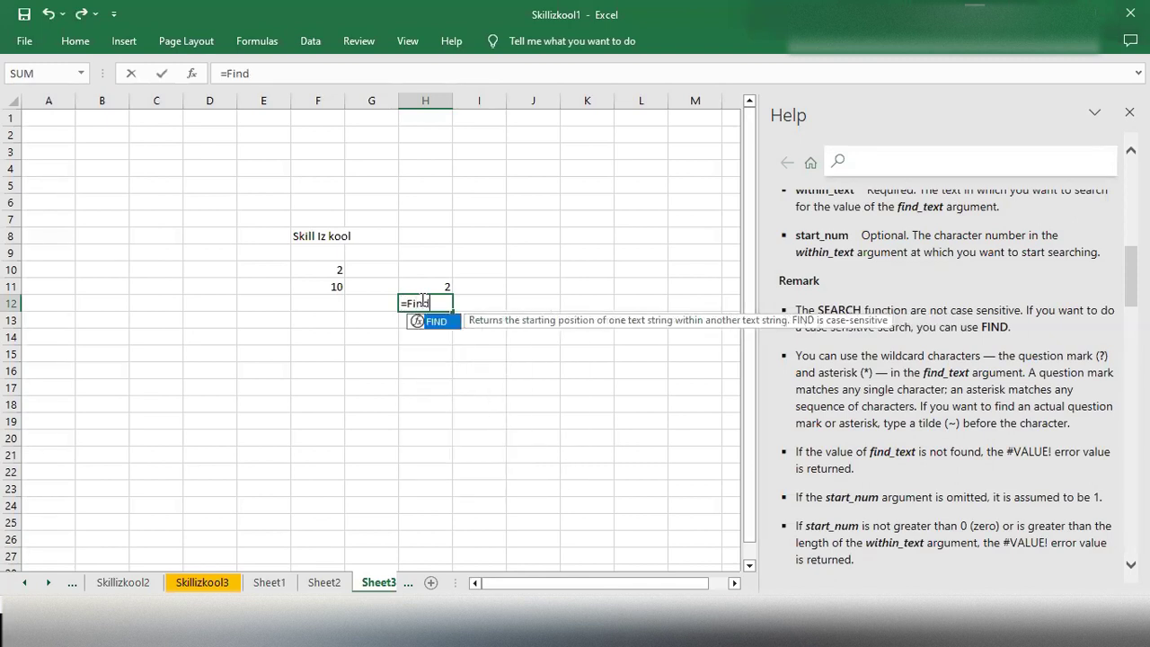
pyautogui.press('Tab')
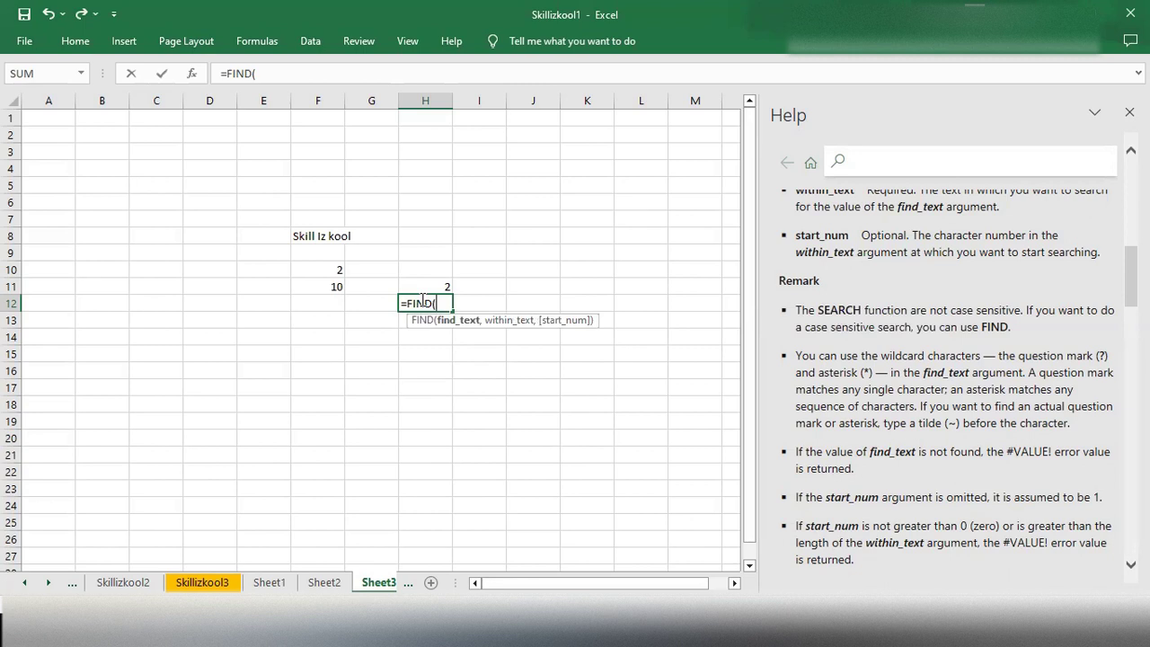
pyautogui.write('"k')
pyautogui.press('BackSpace')
pyautogui.write('k",')
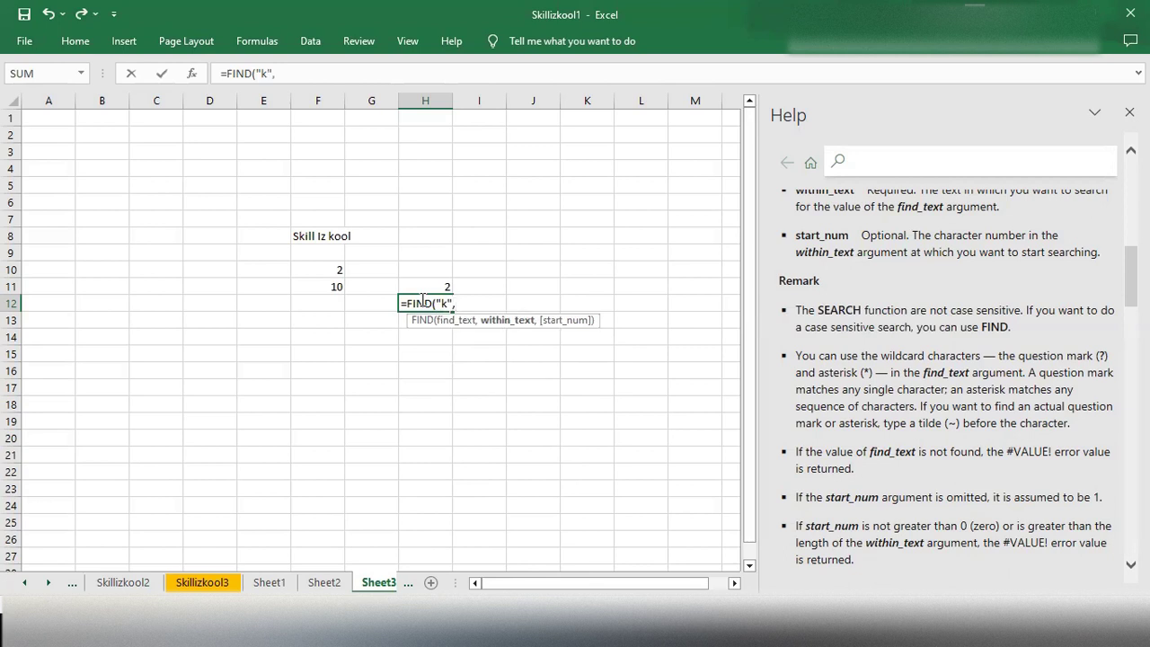
pyautogui.click(321, 237)
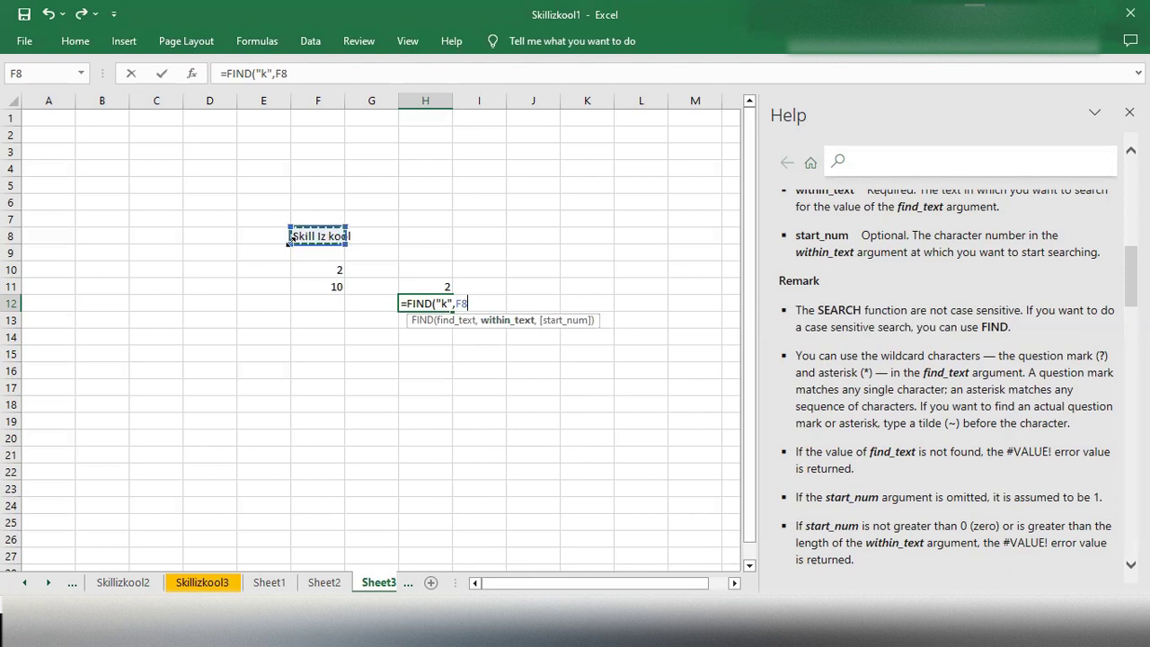
pyautogui.write(',')
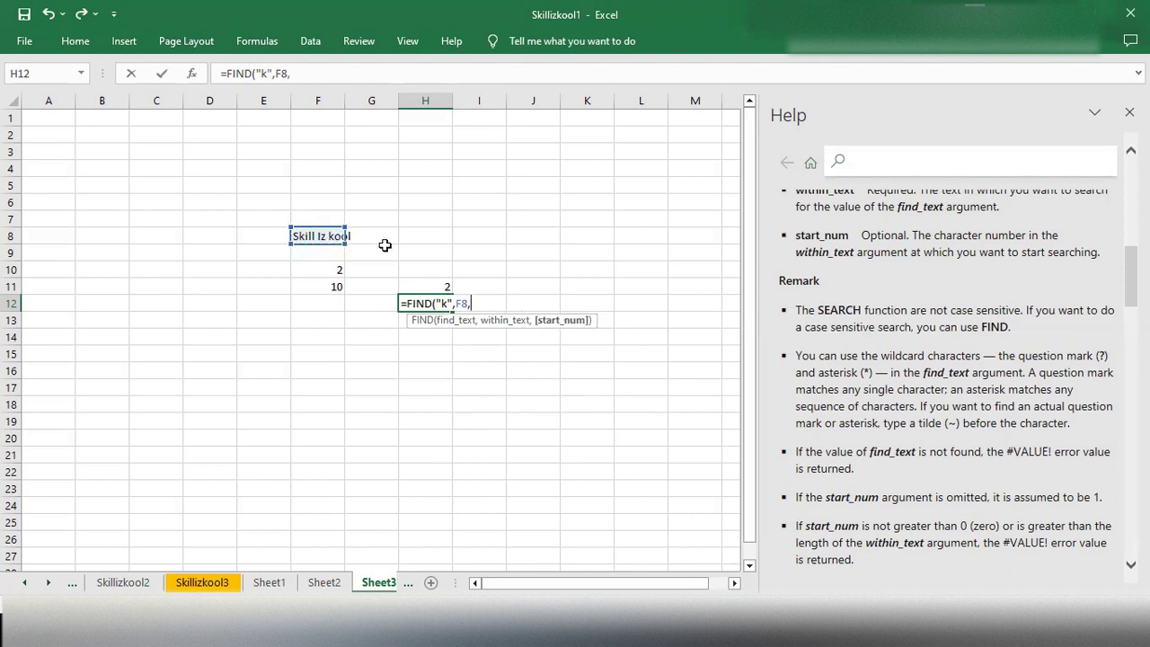
# - Complete H12's formula with a nested start number so it reads =FIND("k",F8,FIND("k",F8)+1)
pyautogui.write('find')
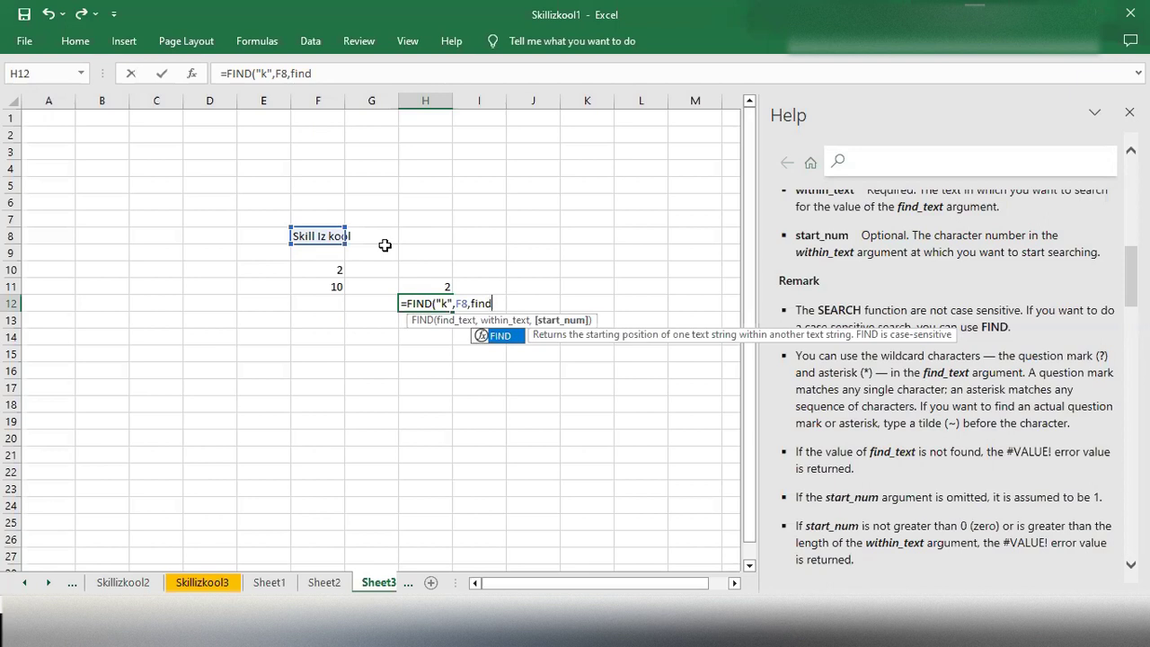
pyautogui.press('Tab')
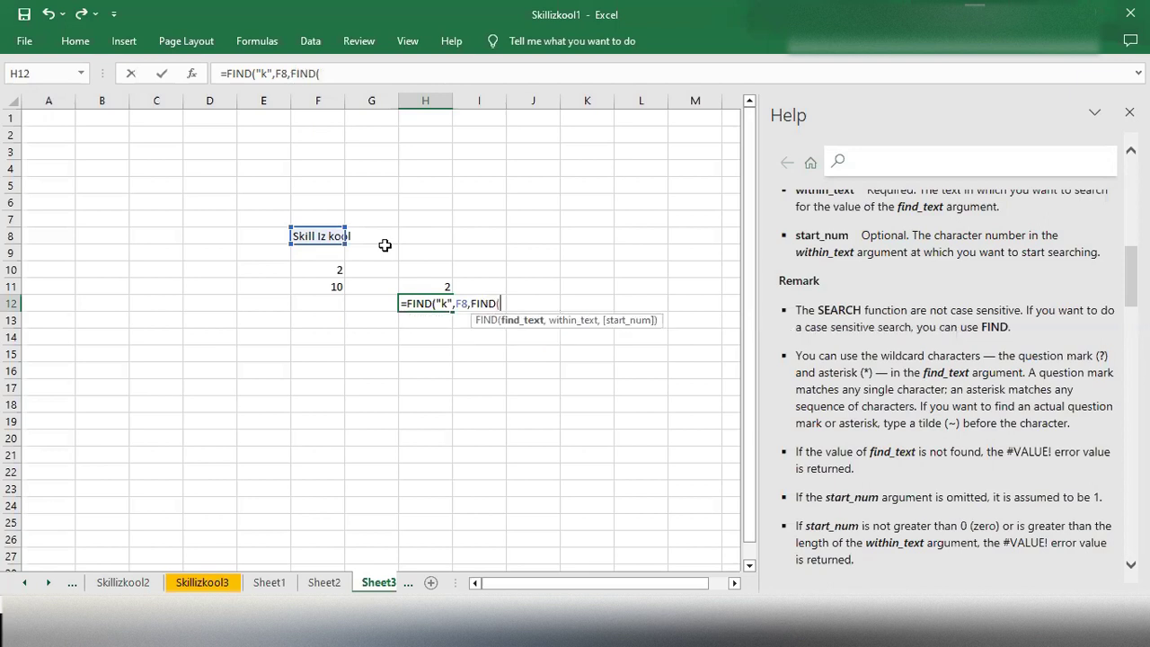
pyautogui.write('"k"k,')
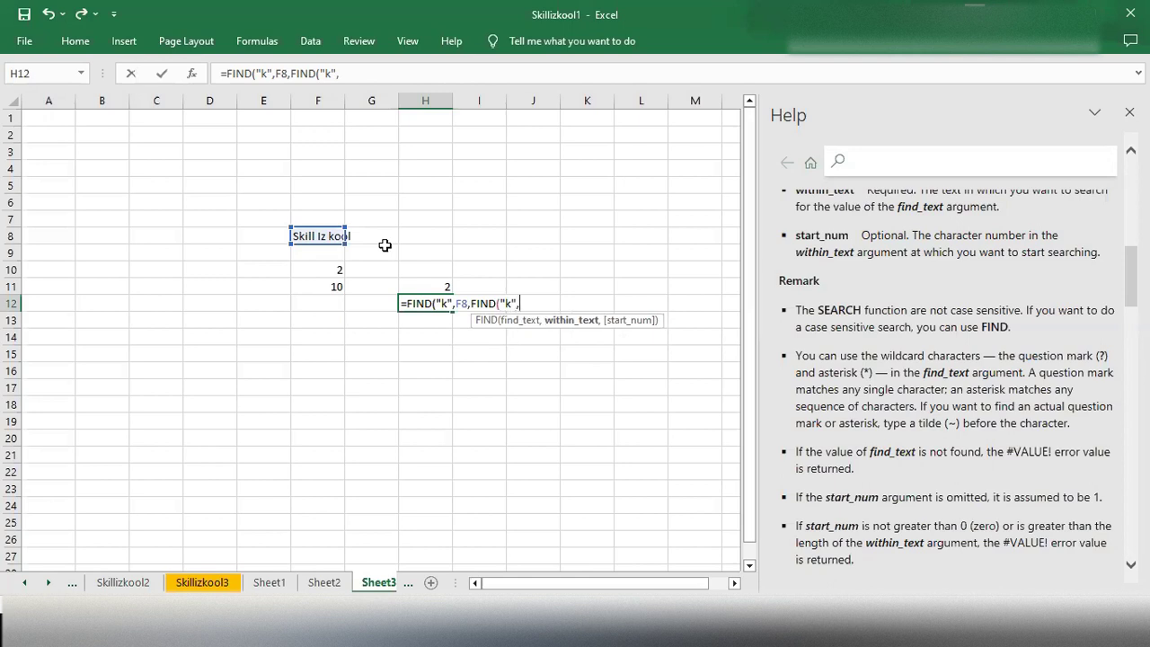
pyautogui.click(321, 235)
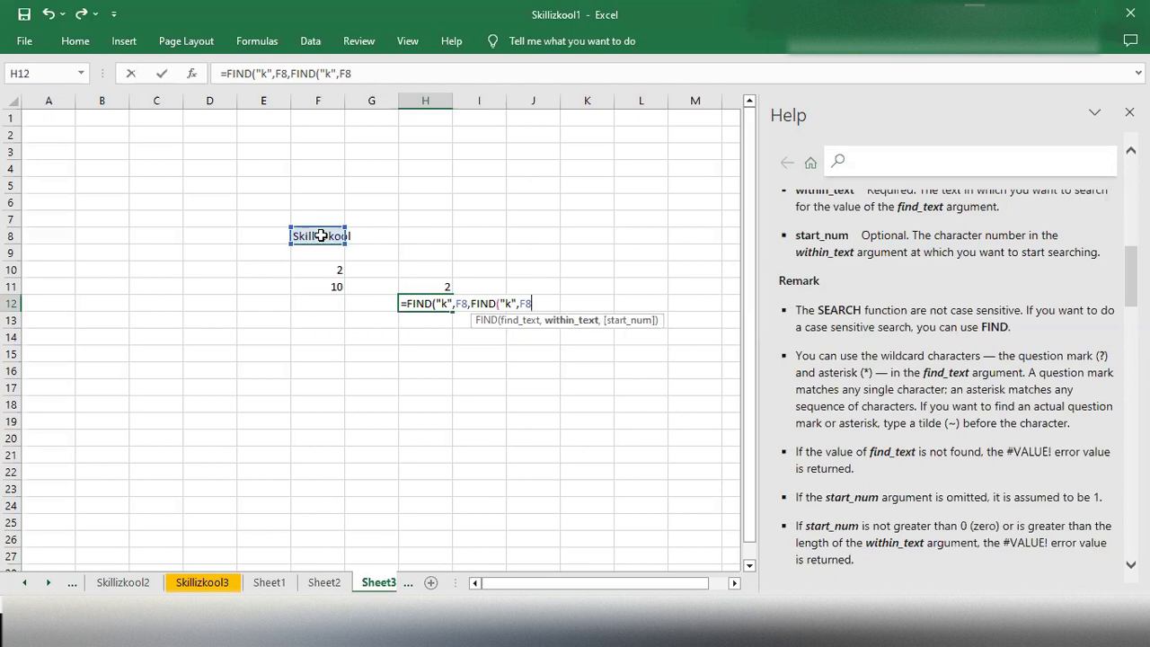
pyautogui.write(')')
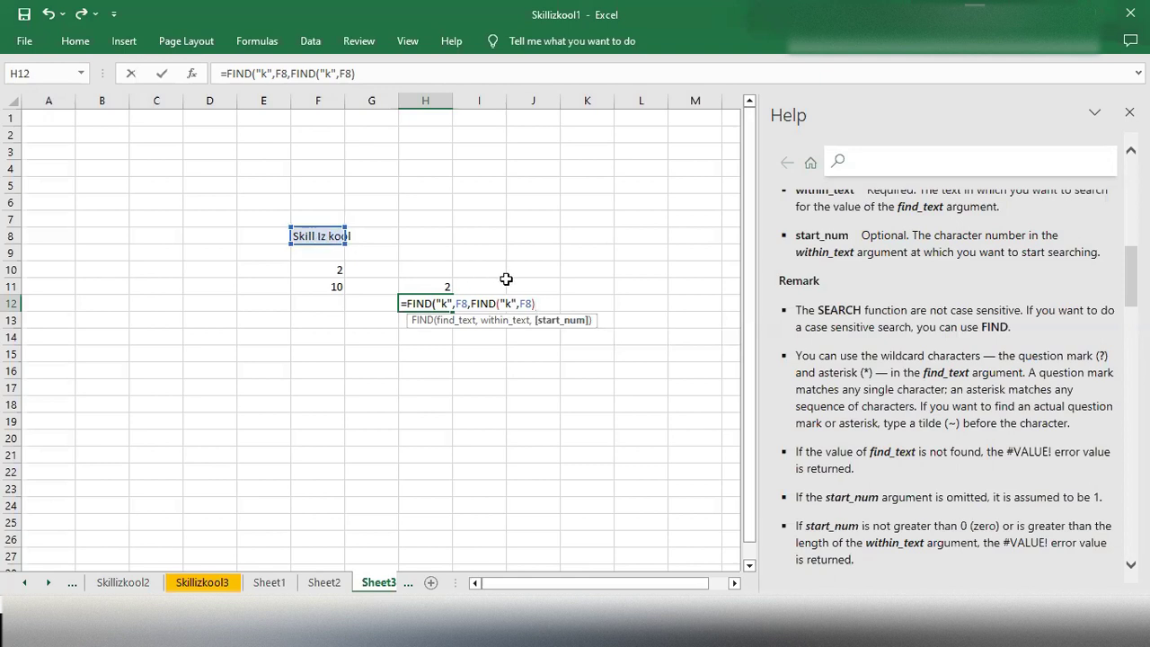
pyautogui.write('+1')
pyautogui.write(')')
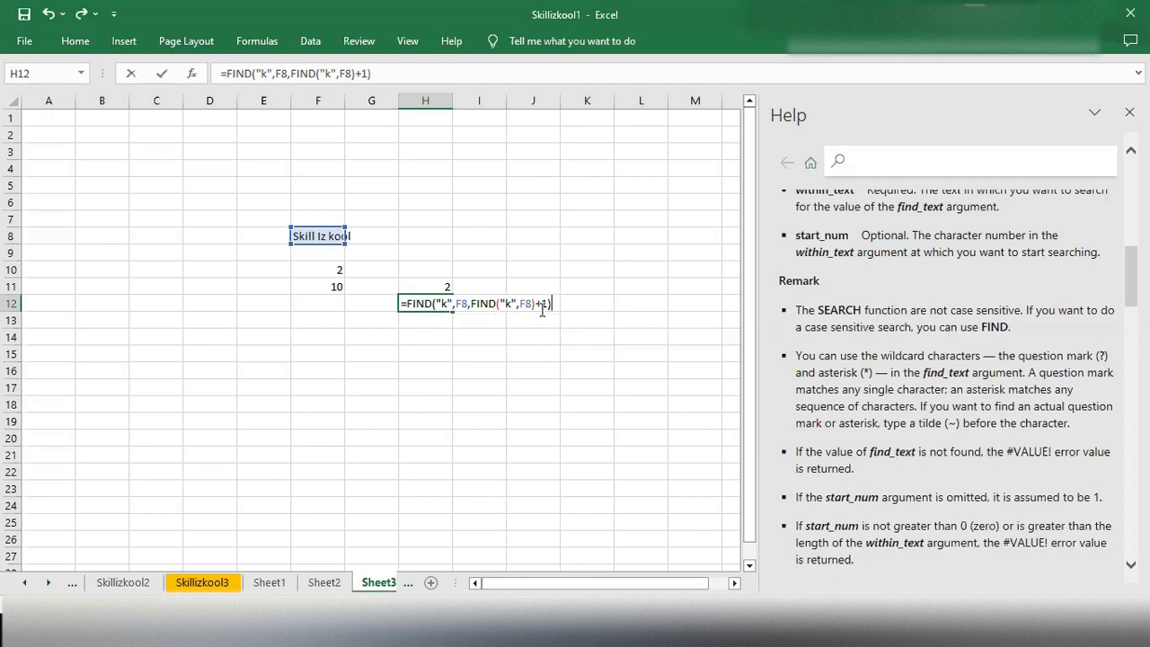
pyautogui.press('Return')
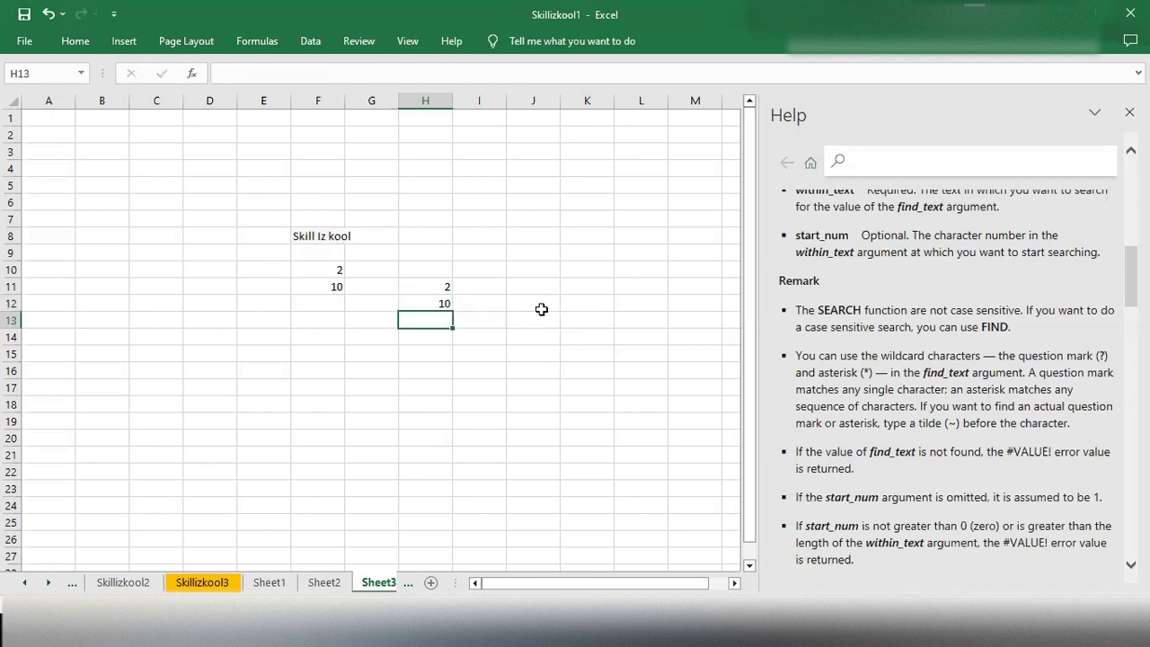
# - Evaluate the nested FIND("k",F8)+1 argument inside H12's formula, then restore the original expression
pyautogui.click(423, 304)
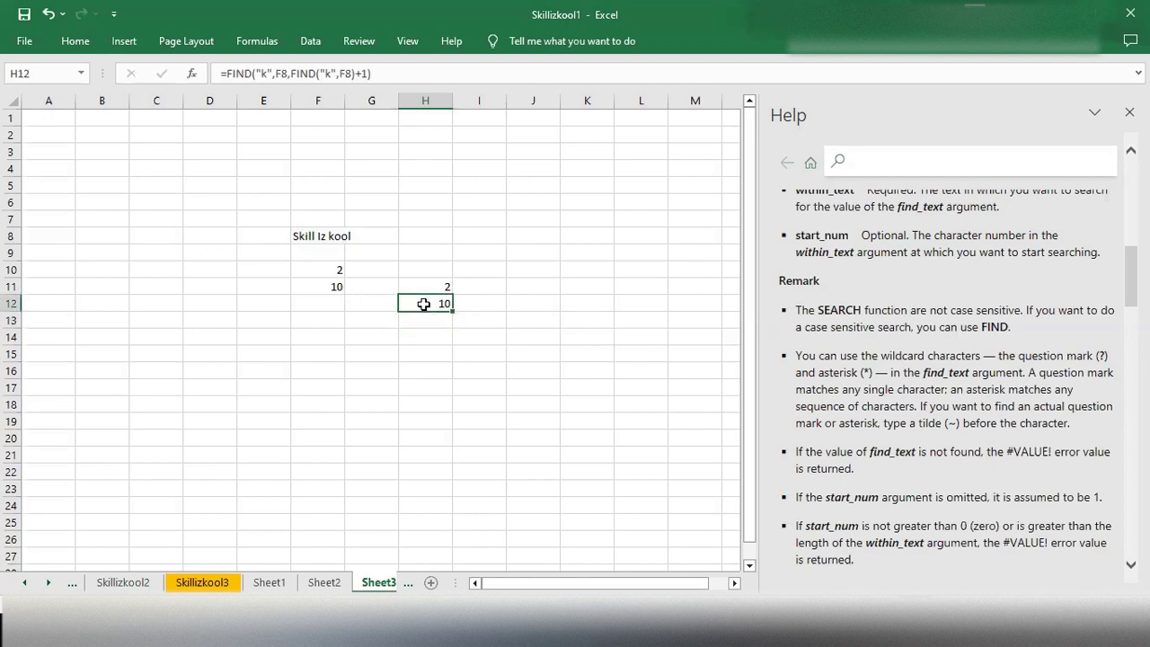
pyautogui.doubleClick(423, 303)
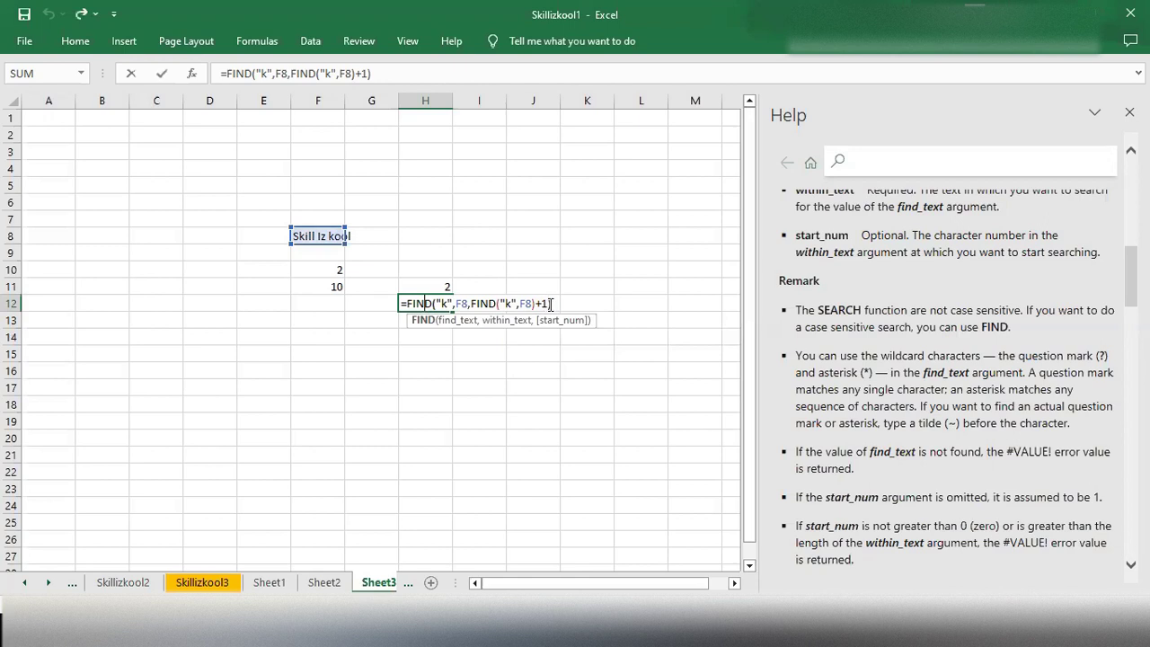
pyautogui.moveTo(546, 303); pyautogui.dragTo(472, 303)
pyautogui.hotkey('ctrl', 'c')
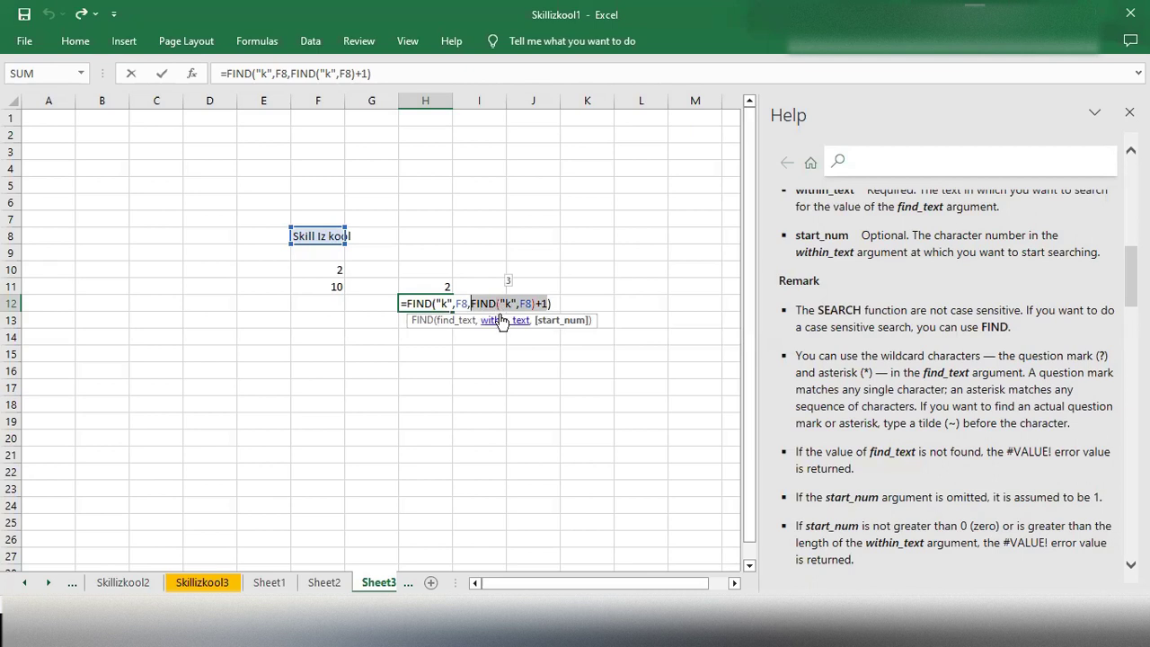
pyautogui.press('F9')
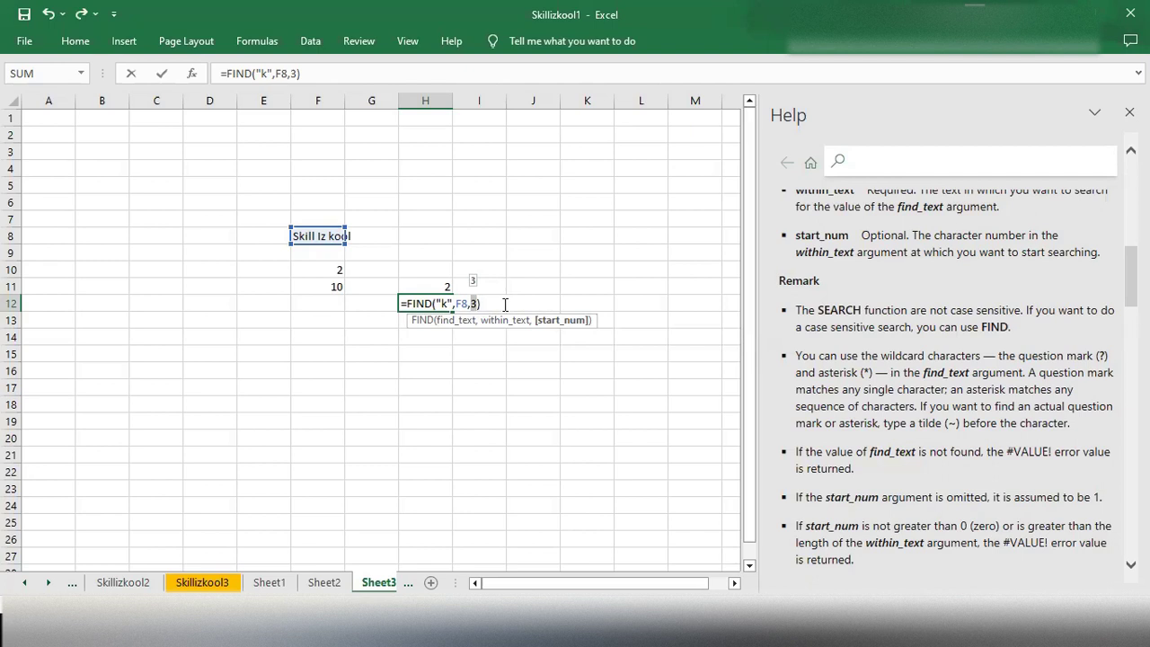
pyautogui.hotkey('ctrl', 'v')
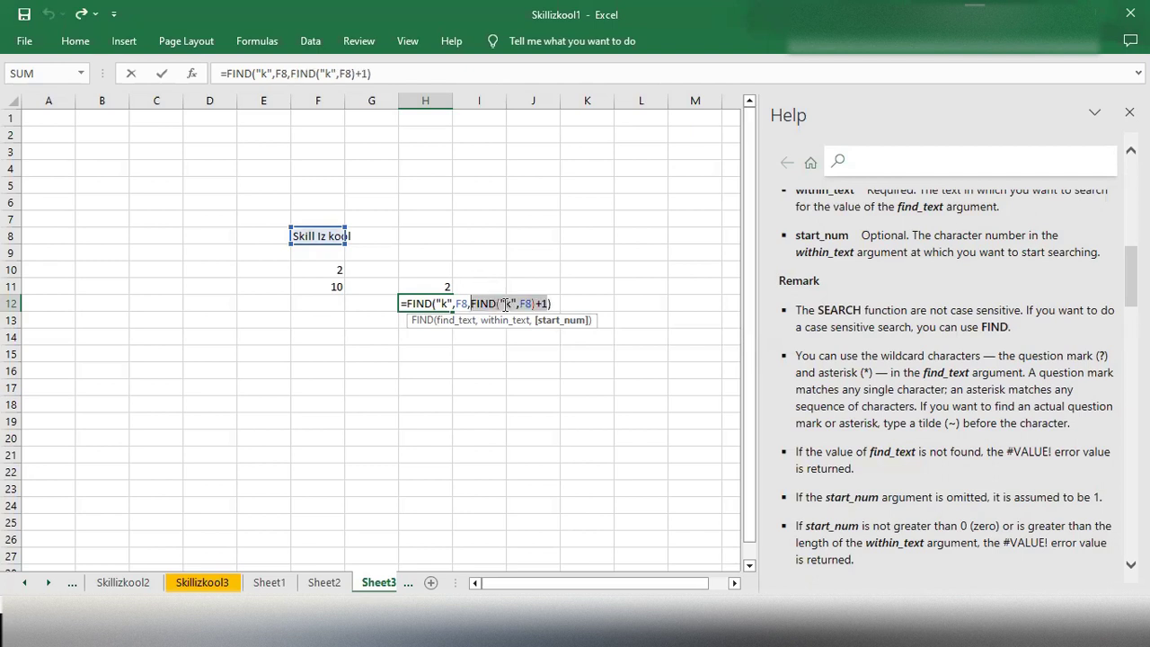
pyautogui.click(561, 302)
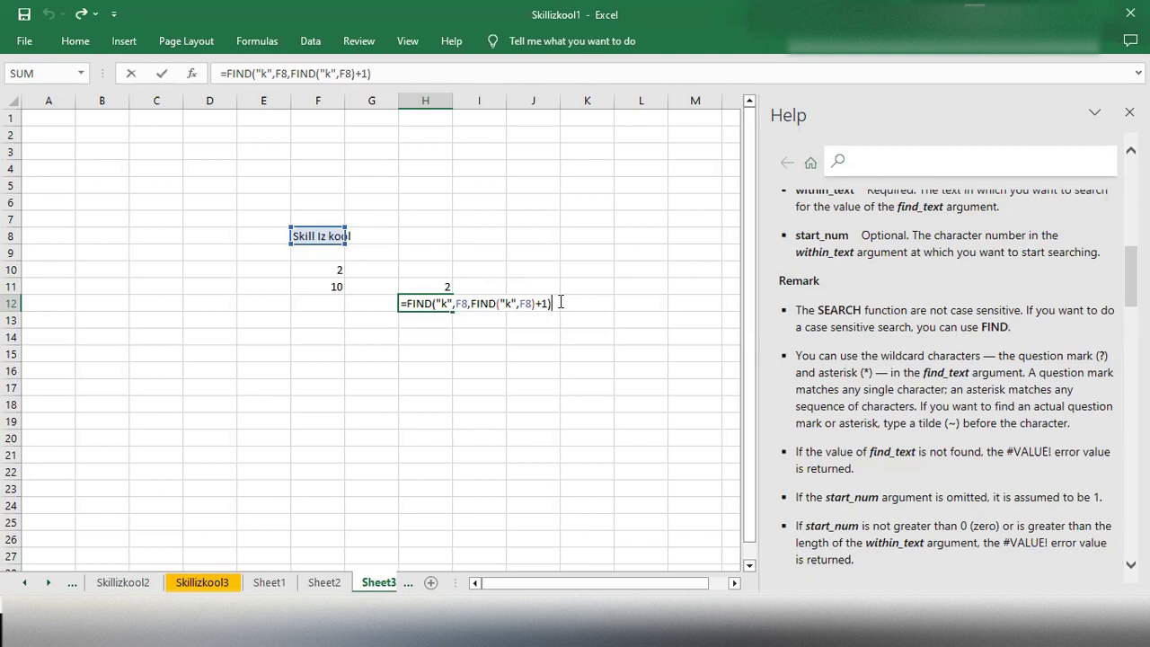
pyautogui.press('Return')
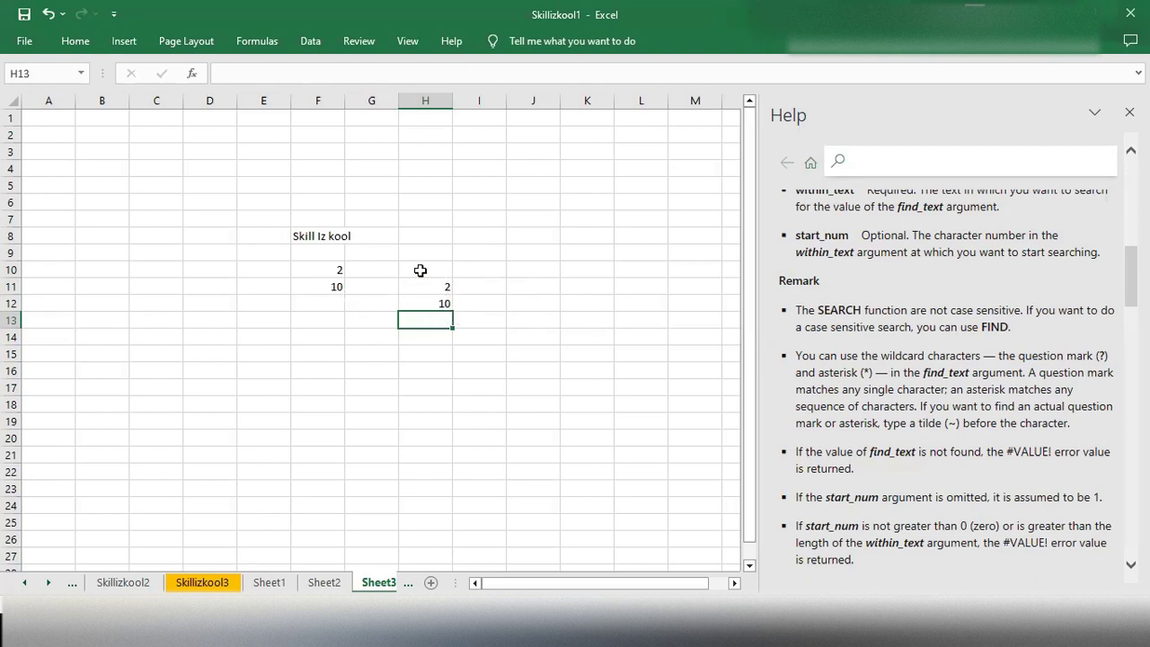
# - Change the find text in F11's SEARCH formula to "??z"
pyautogui.click(324, 288)
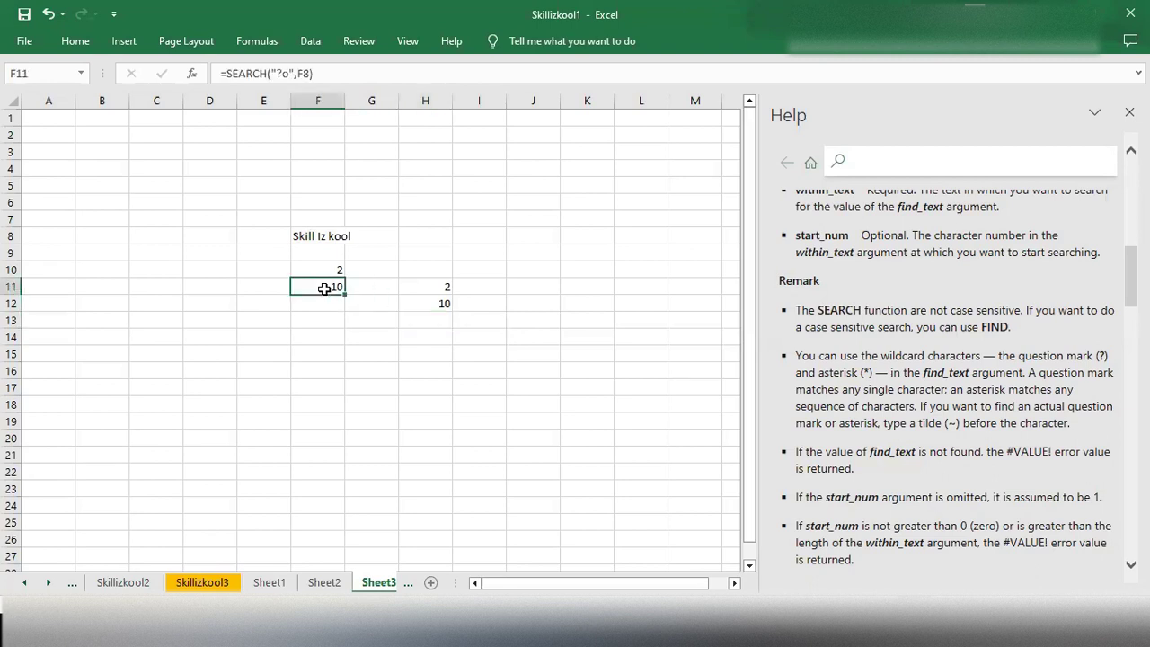
pyautogui.doubleClick(325, 289)
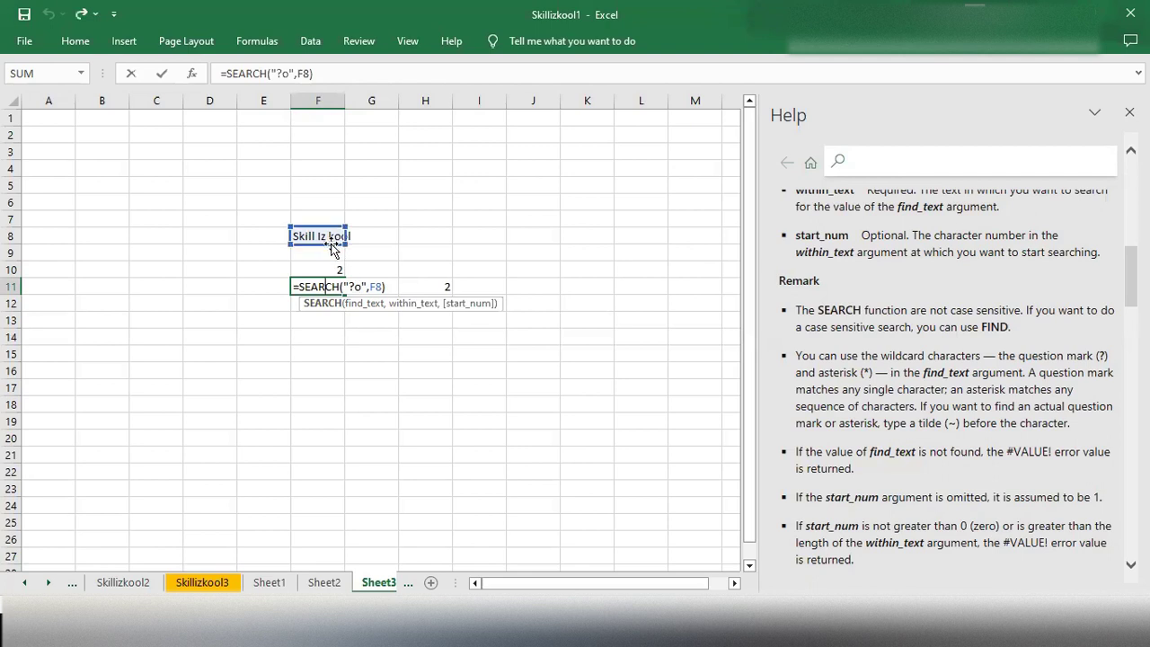
pyautogui.click(350, 286)
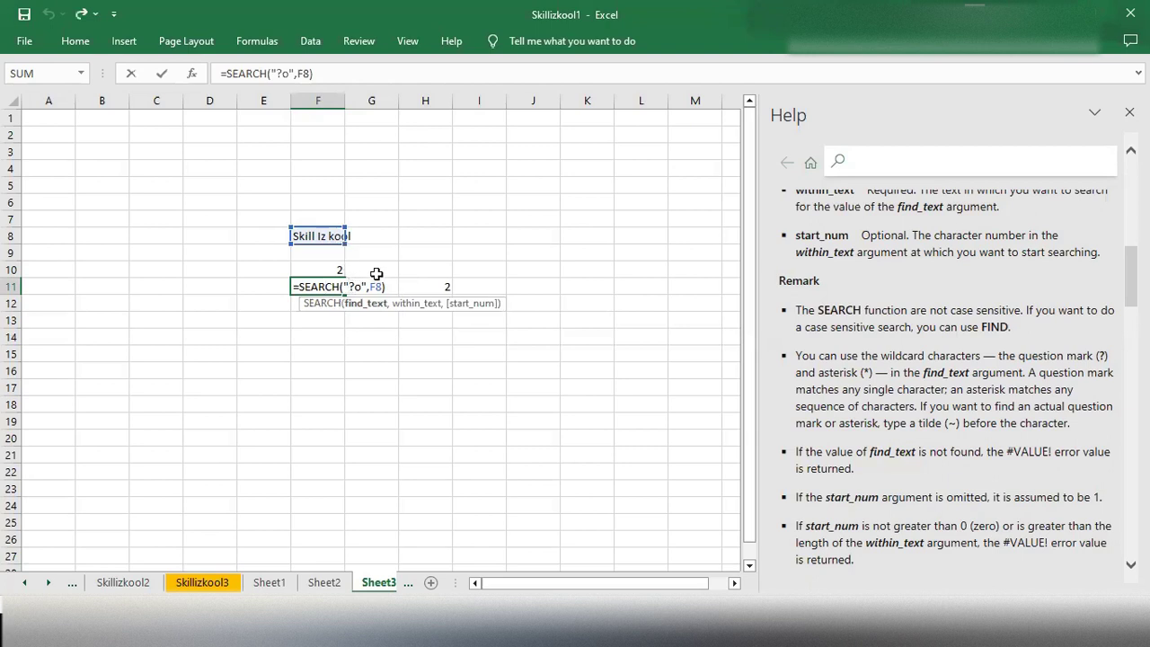
pyautogui.write('?')
pyautogui.press('Delete')
pyautogui.write('z')
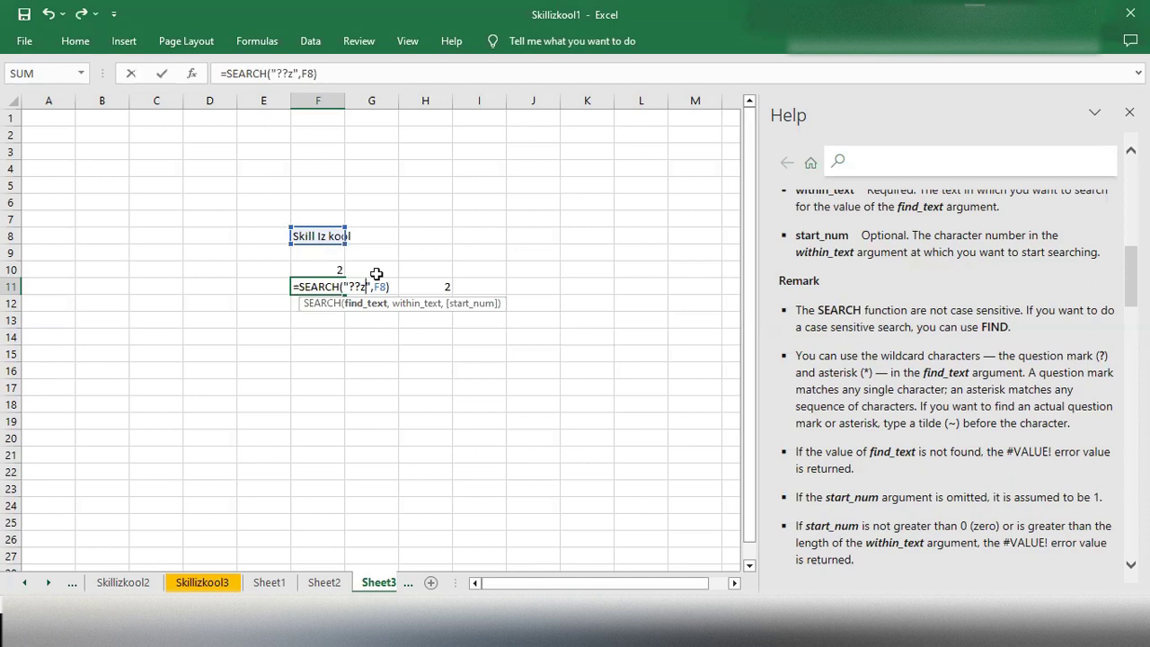
pyautogui.press('Return')
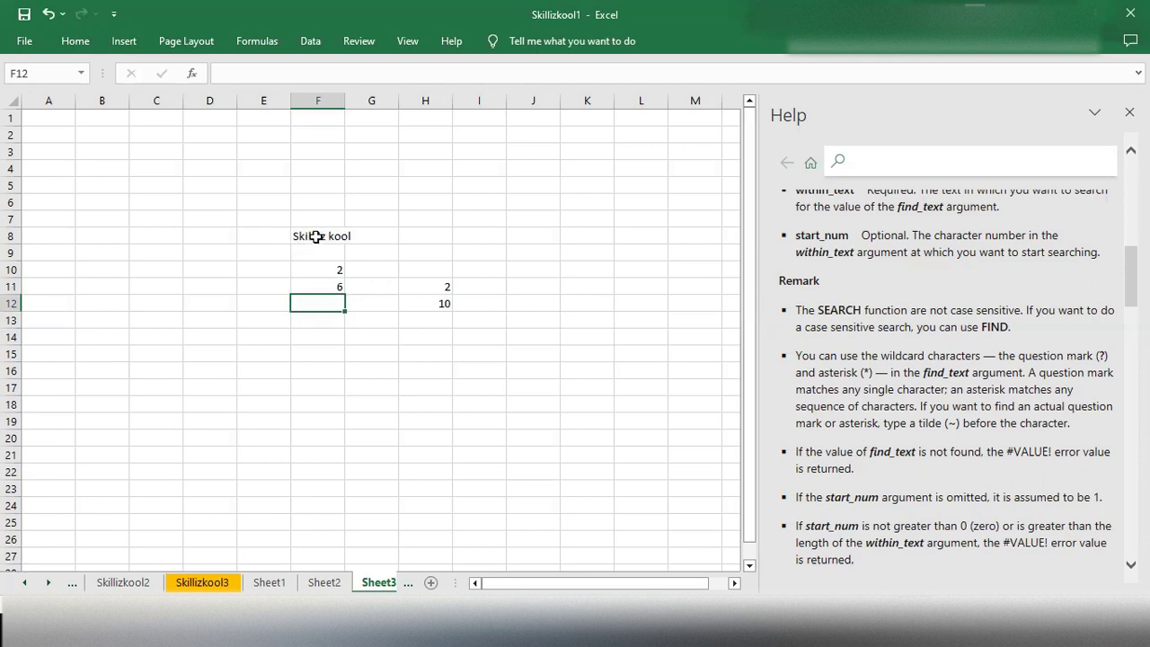
# - Remove one question mark from the find text in F11's SEARCH formula so it reads "?z"
pyautogui.click(327, 285)
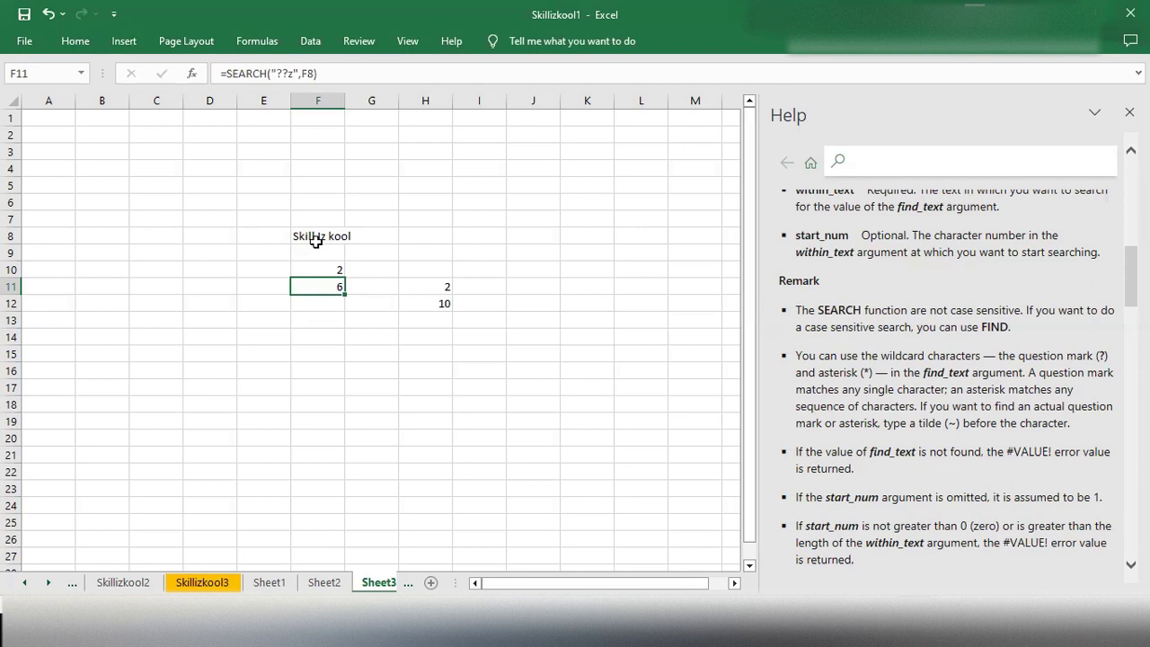
pyautogui.doubleClick(316, 288)
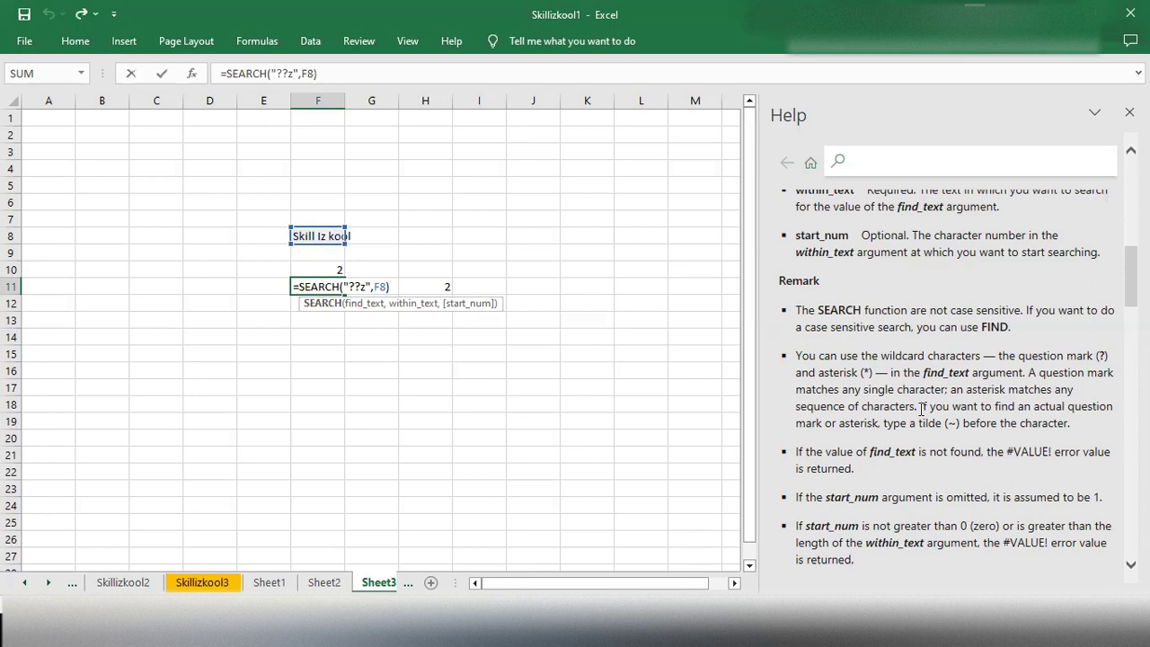
pyautogui.click(357, 285)
pyautogui.press('BackSpace')
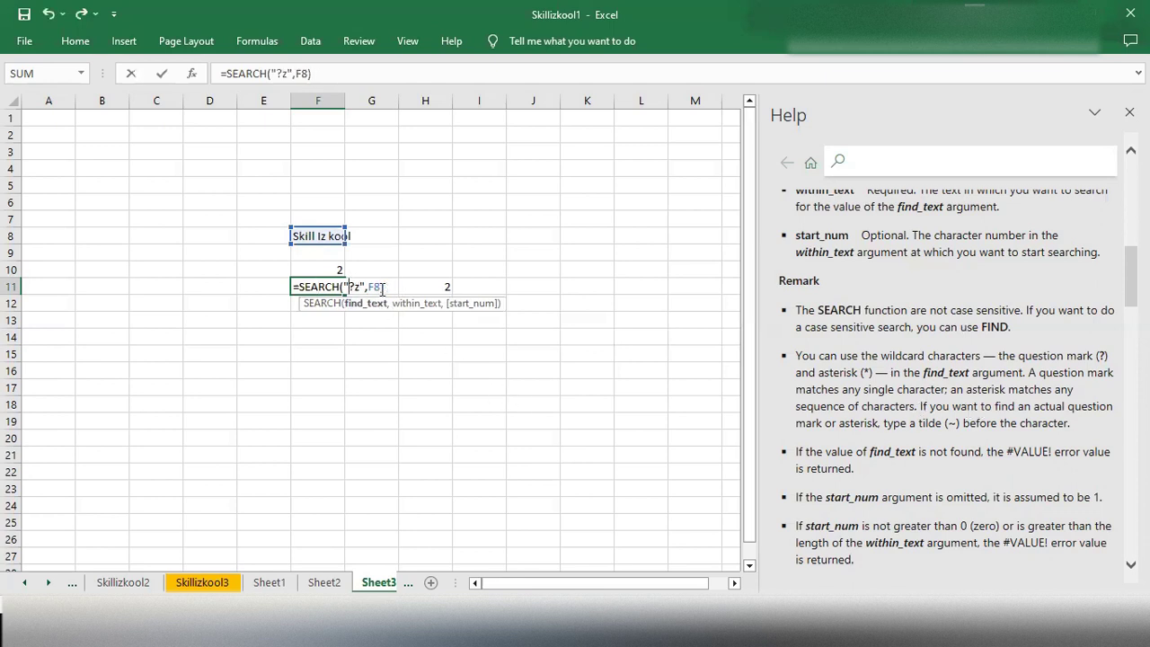
pyautogui.press('Return')
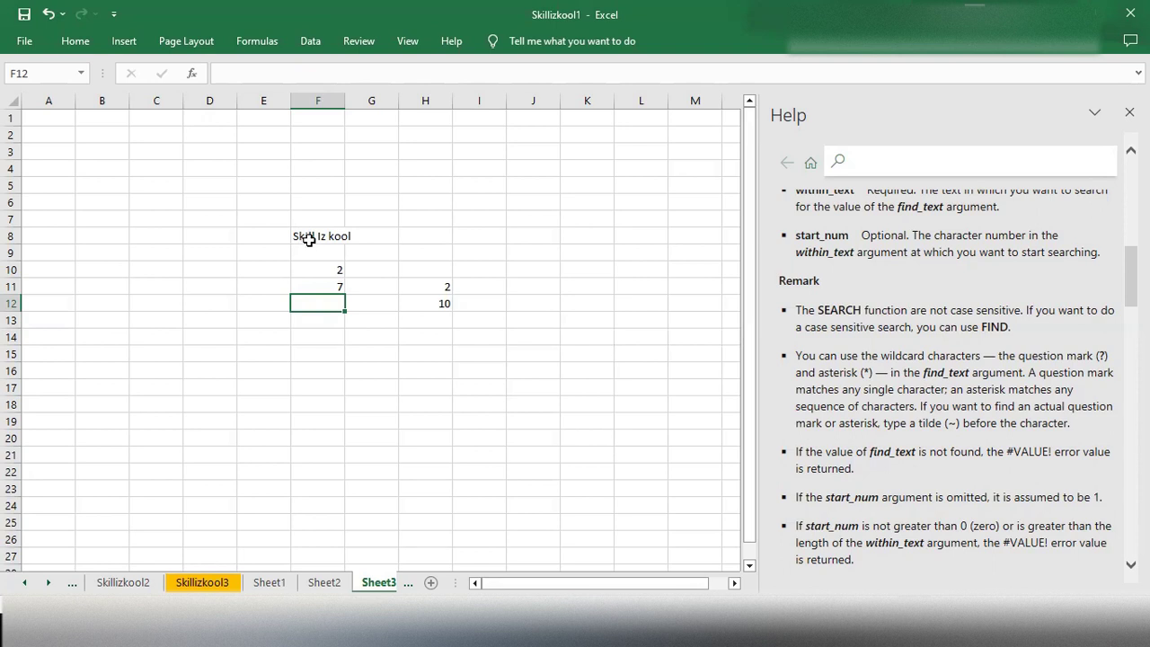
# - Add the second question mark back to F11's SEARCH find text so it reads "??z"
pyautogui.doubleClick(335, 286)
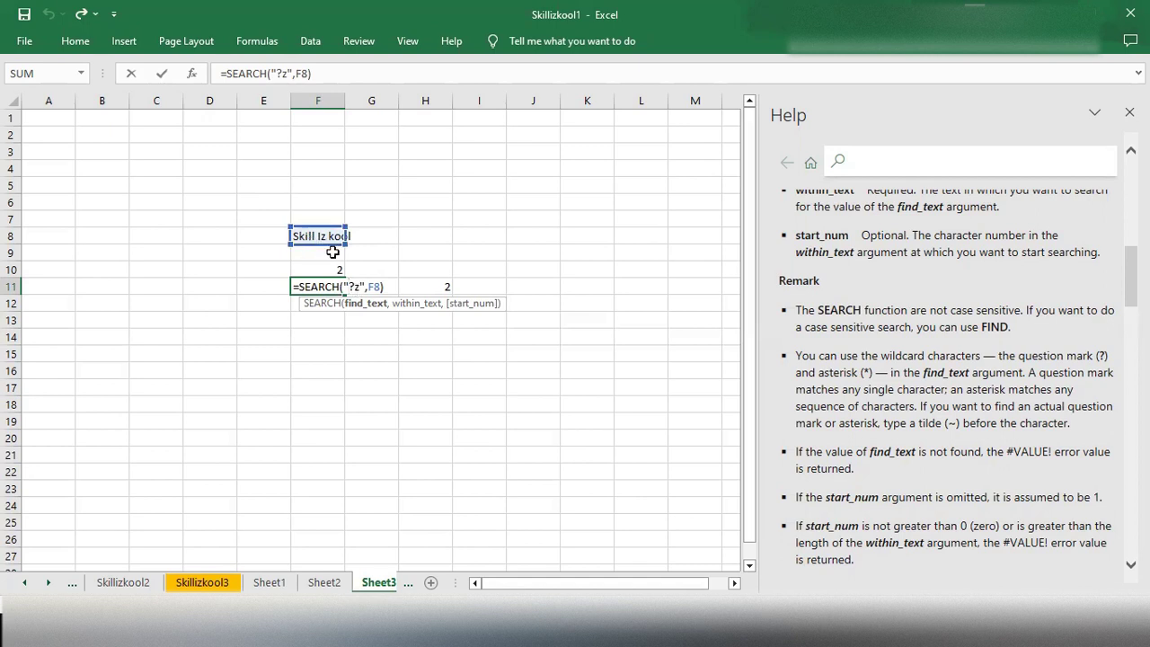
pyautogui.write('?')
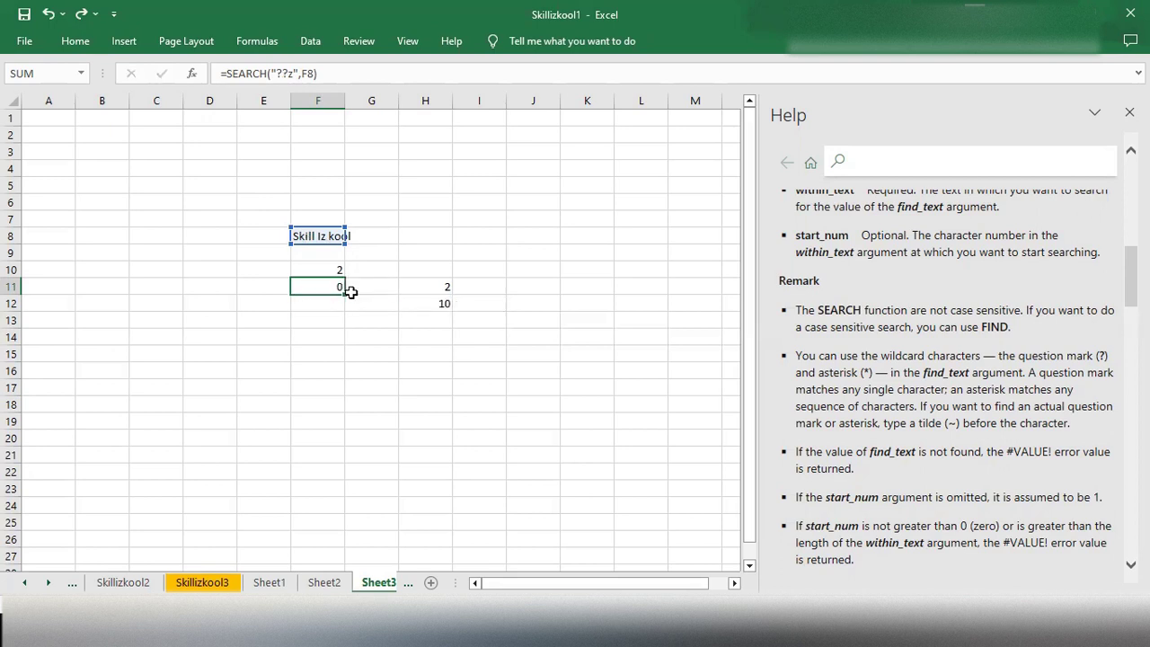
pyautogui.press('Return')
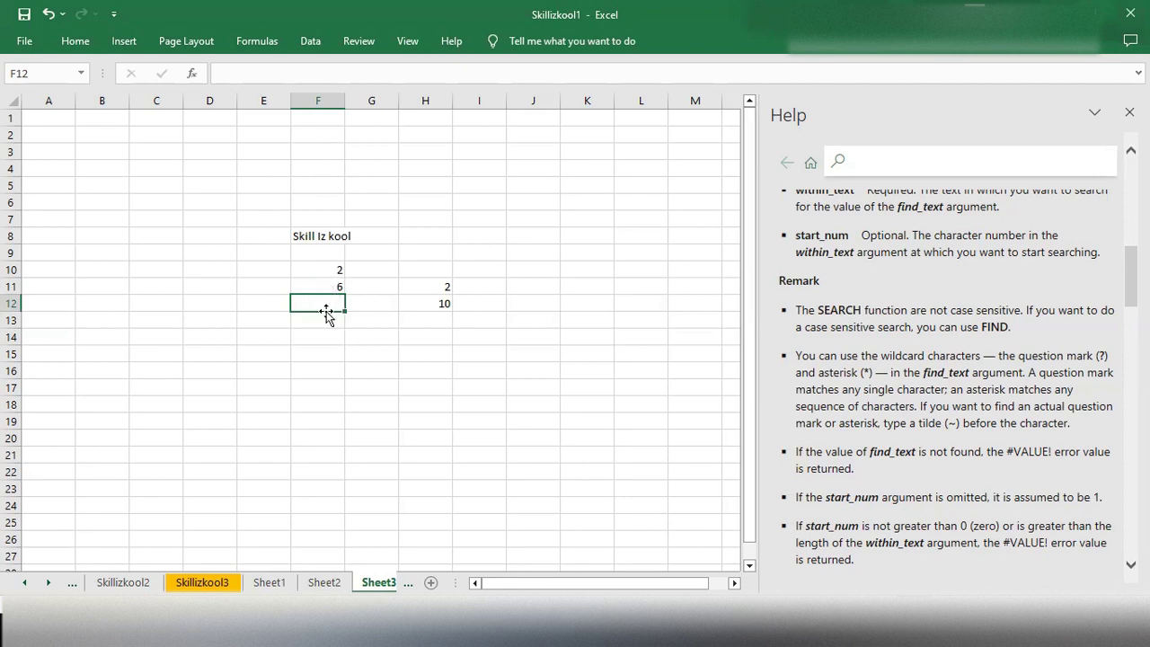
# - Start a SEARCH formula in cell F12, correcting the misspelled function name
pyautogui.doubleClick(337, 303)
pyautogui.write('=serach')
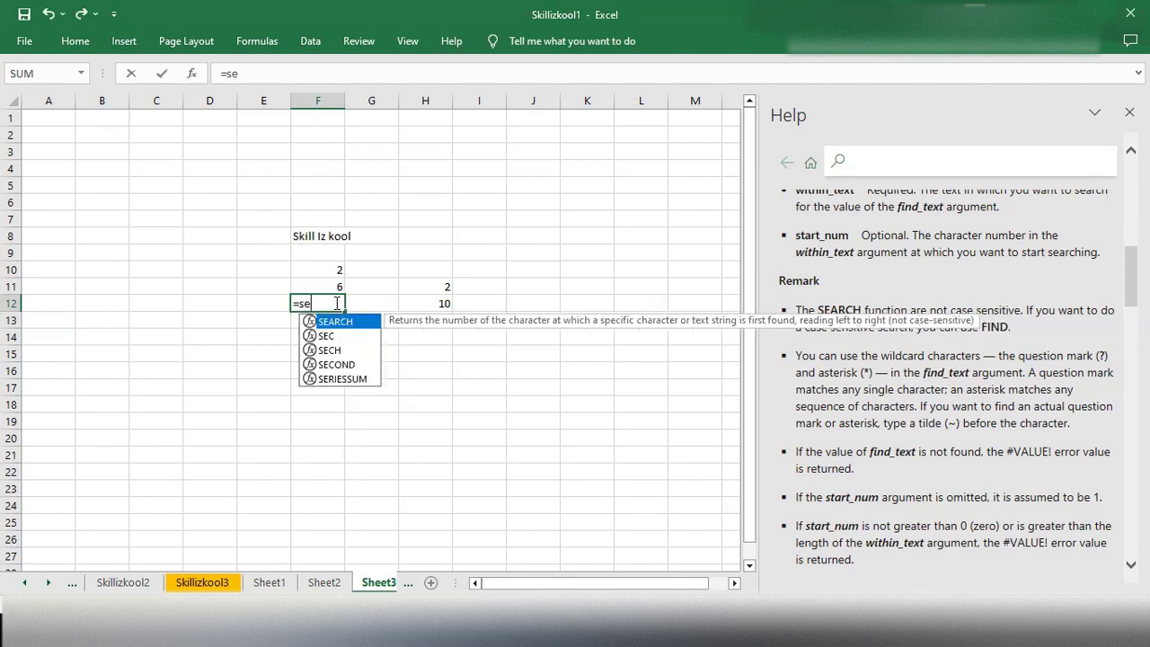
pyautogui.press('Tab')
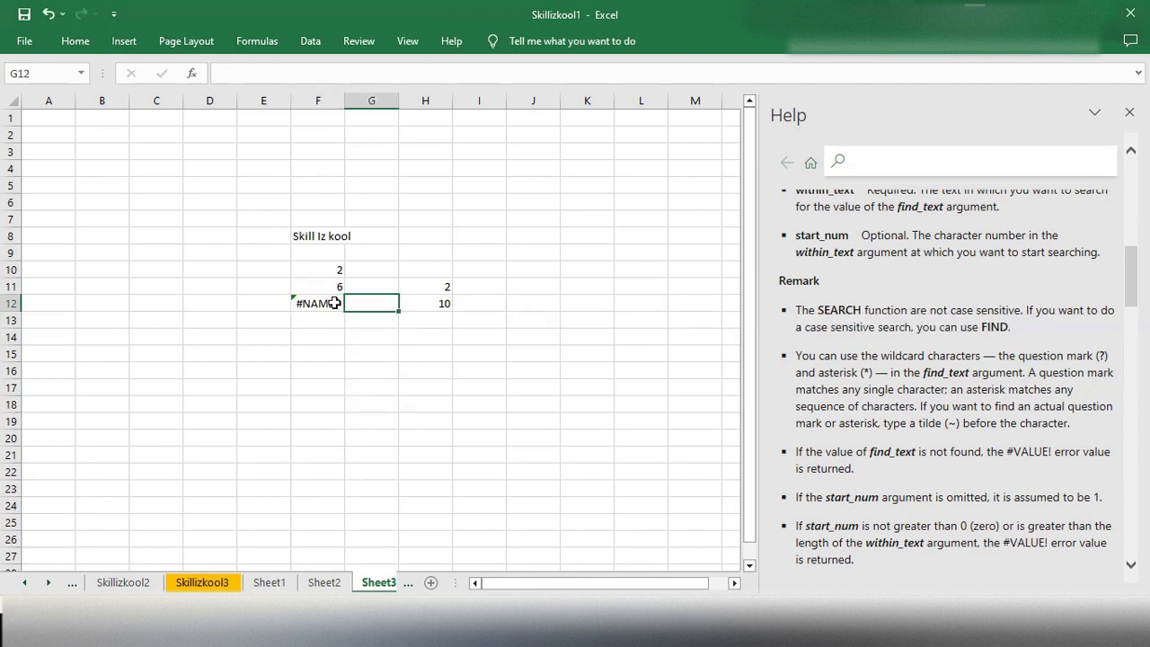
pyautogui.doubleClick(334, 302)
pyautogui.press('BackSpace')
pyautogui.press('BackSpace')
pyautogui.press('BackSpace')
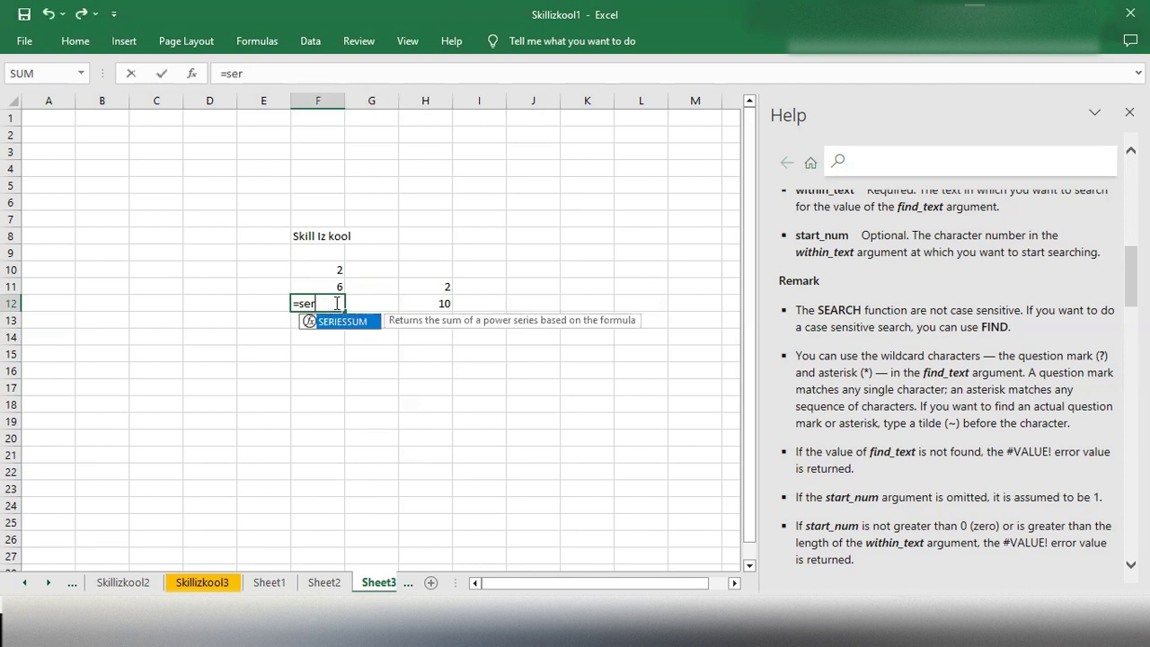
pyautogui.press('BackSpace')
pyautogui.press('Tab')
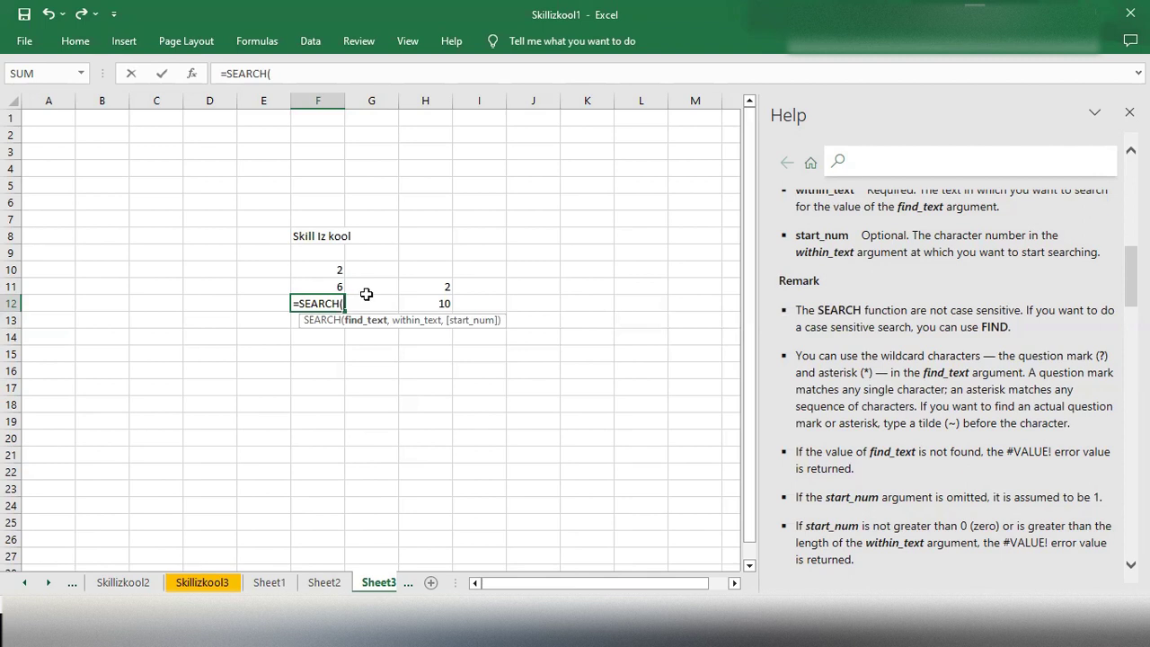
# - Complete F12's SEARCH formula with "*z" as the find text and F8 as the text to search
pyautogui.write('"*z",')
pyautogui.click(326, 236)
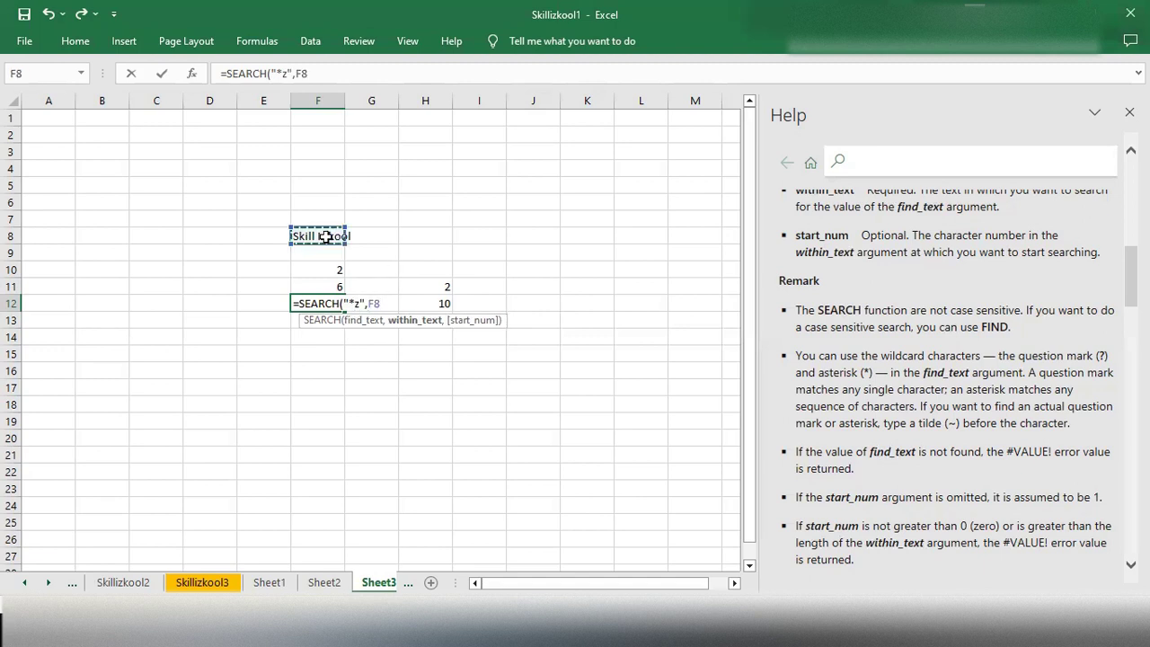
pyautogui.write(')')
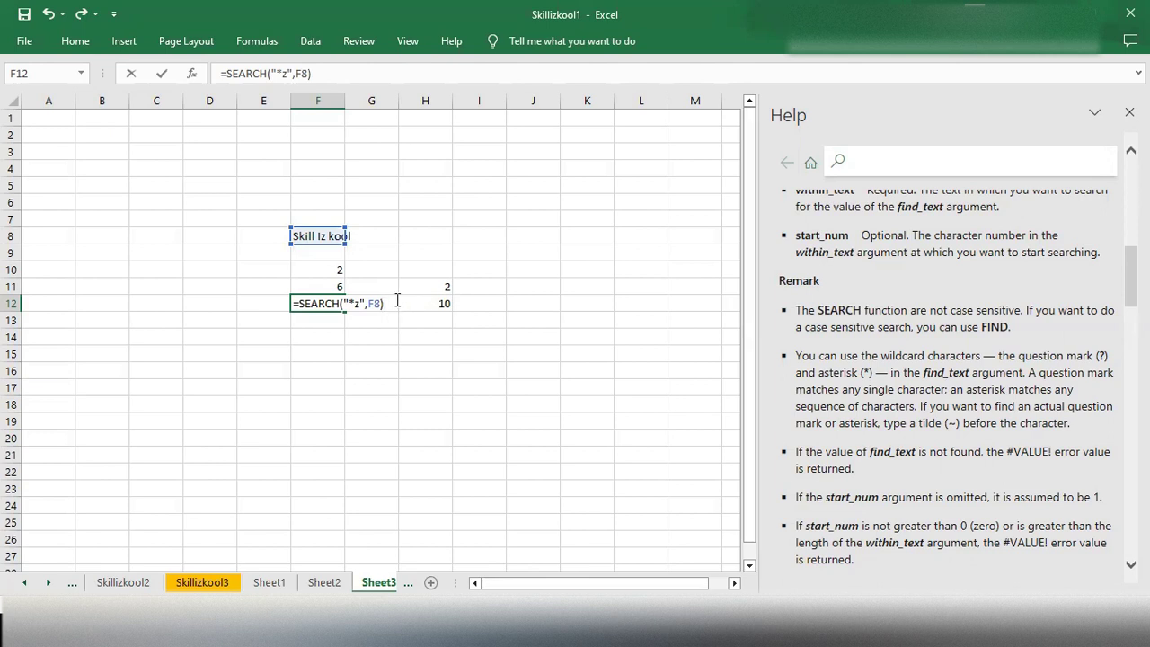
pyautogui.press('Return')
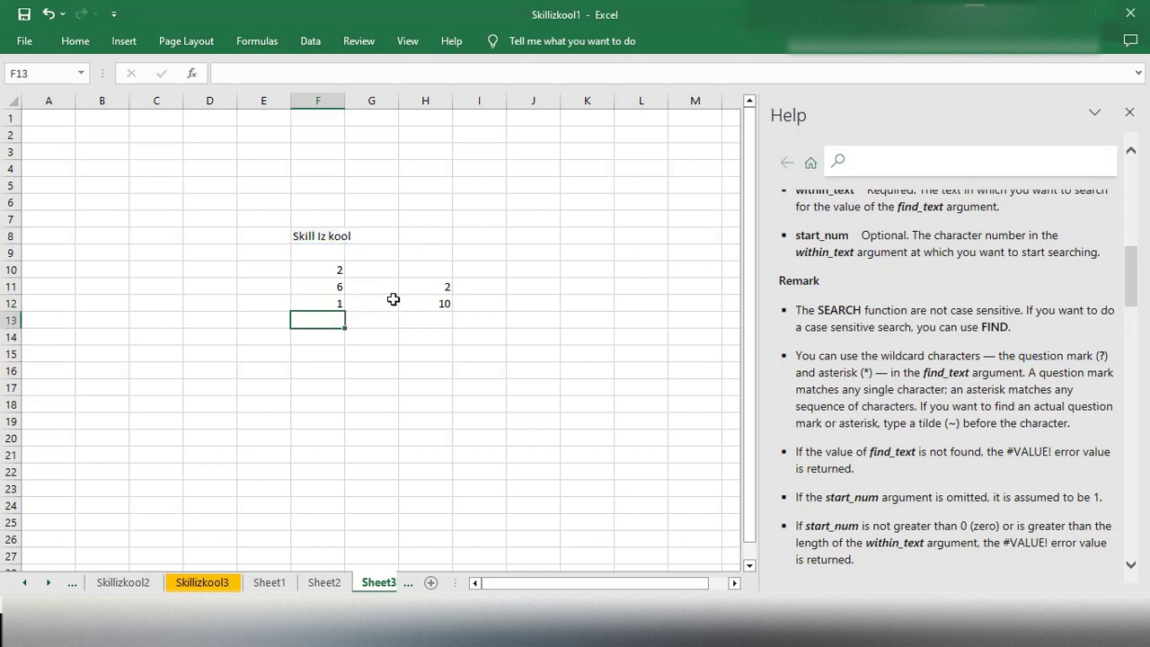
# - Examine F12's SEARCH formula and the SEARCH help article's remarks on wildcards, the starting number and the examples
pyautogui.click(325, 302)
pyautogui.doubleClick(325, 303)
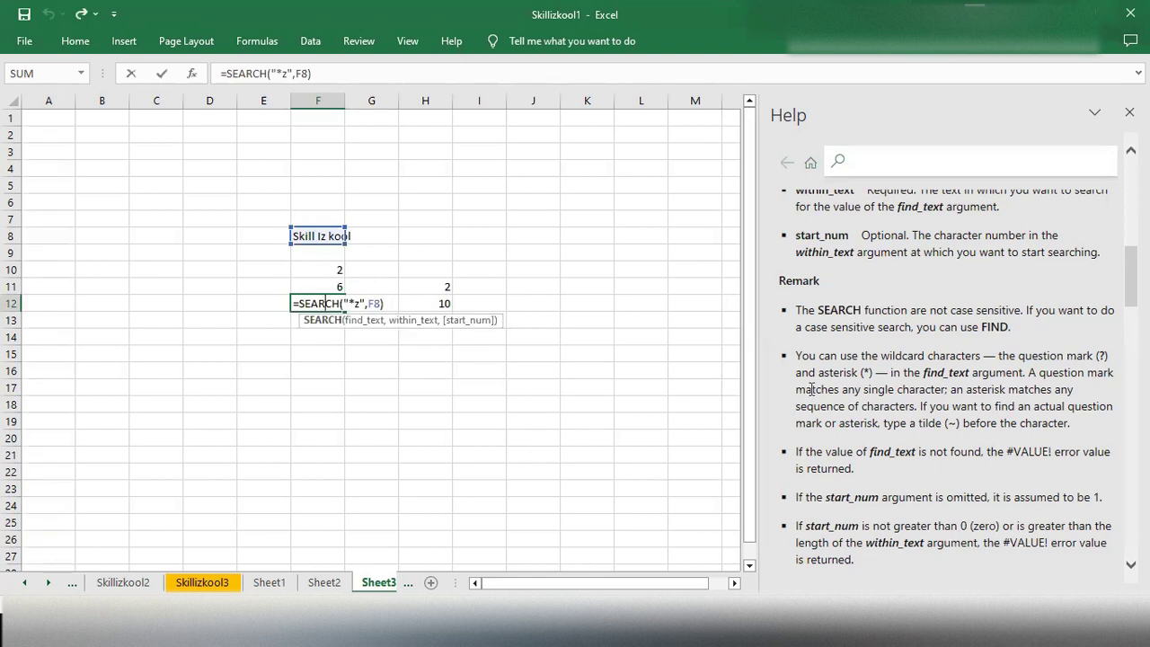
pyautogui.scroll(-3, 811, 389)
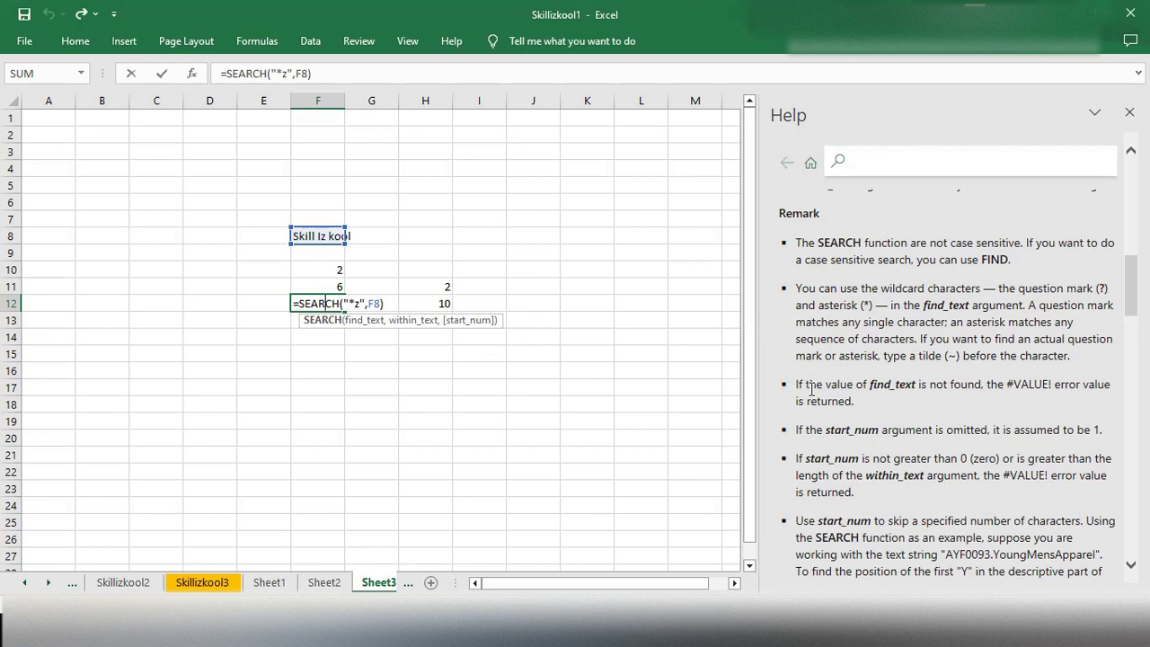
pyautogui.scroll(-3, 812, 389)
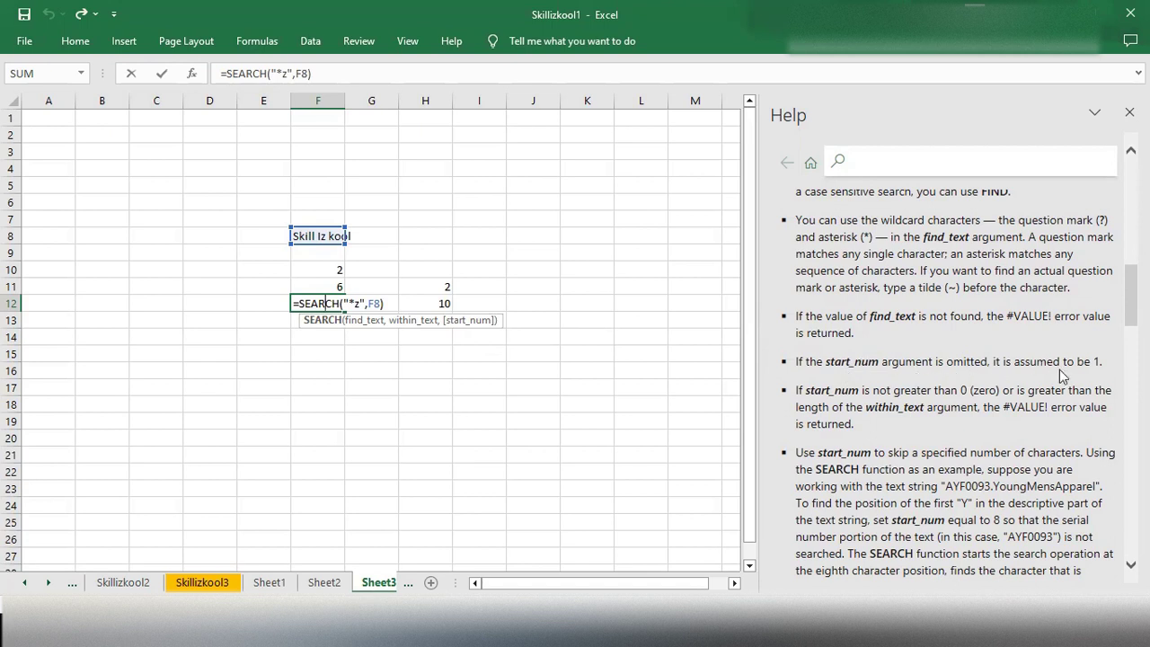
pyautogui.scroll(-3, 1063, 375)
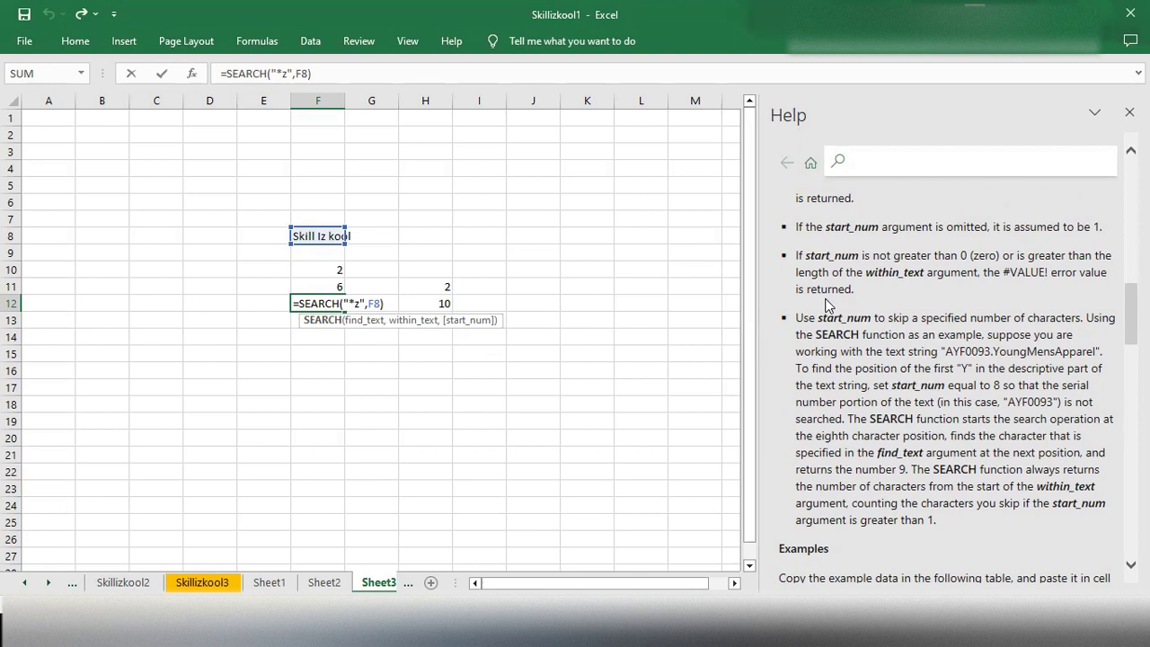
pyautogui.scroll(-5, 826, 306)
pyautogui.scroll(-5, 826, 305)
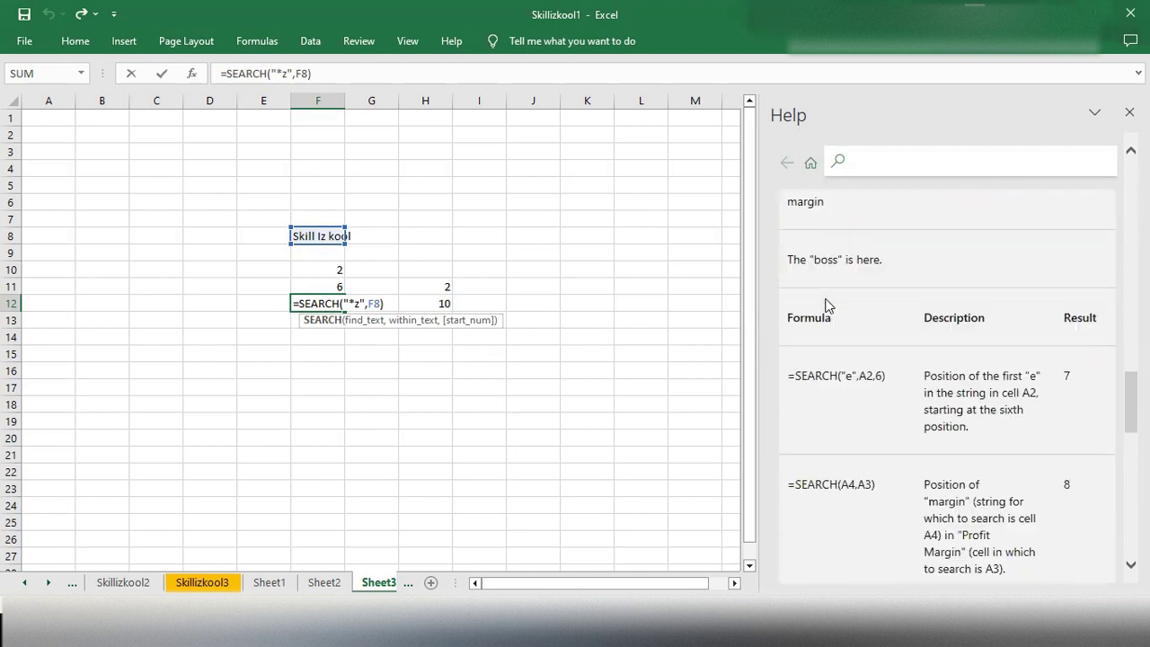
pyautogui.scroll(6, 827, 305)
pyautogui.scroll(5, 828, 306)
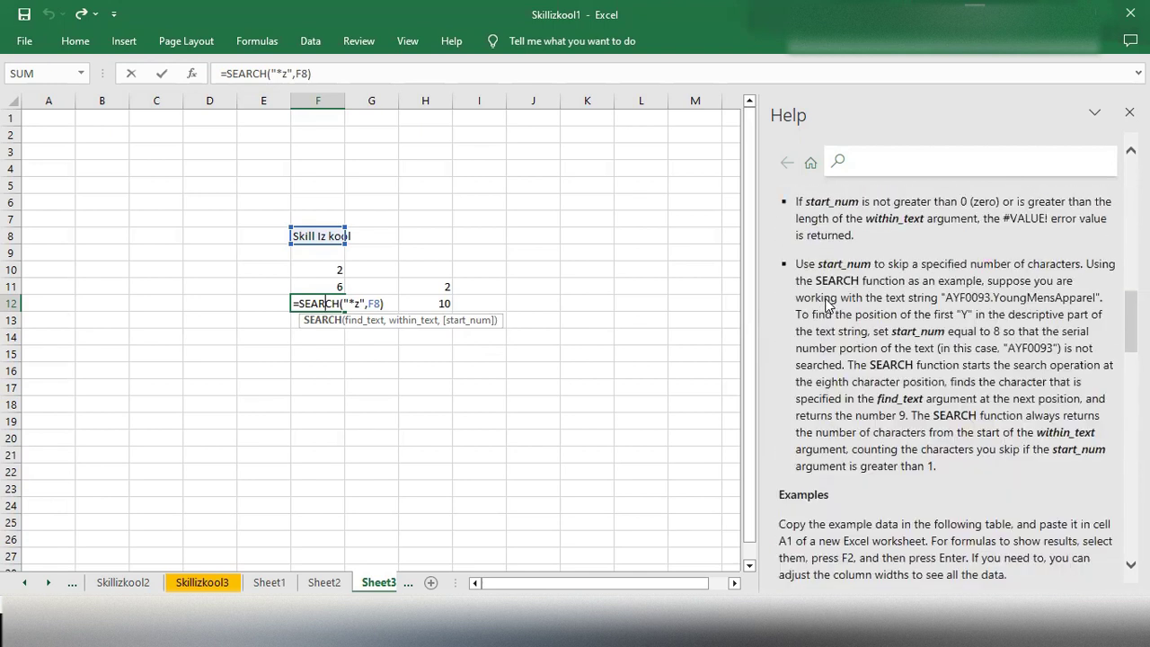
pyautogui.scroll(3, 827, 305)
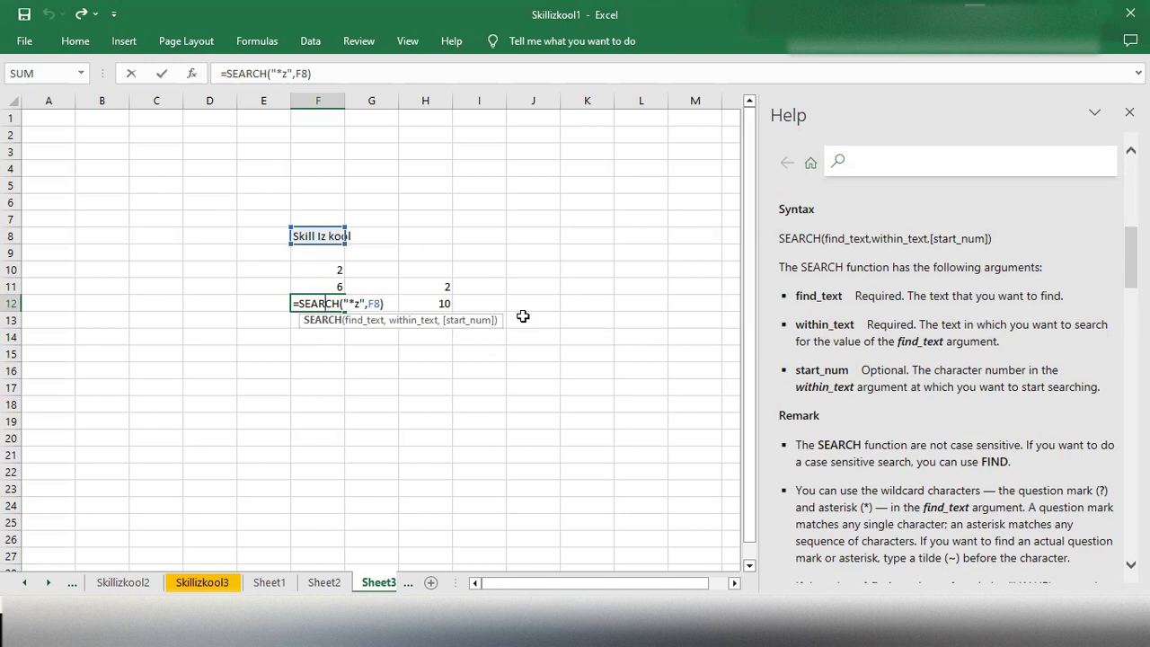
# - Start a LEFT formula in cell D16 and review the syntax and arguments in the LEFT function's help article
pyautogui.click(198, 373)
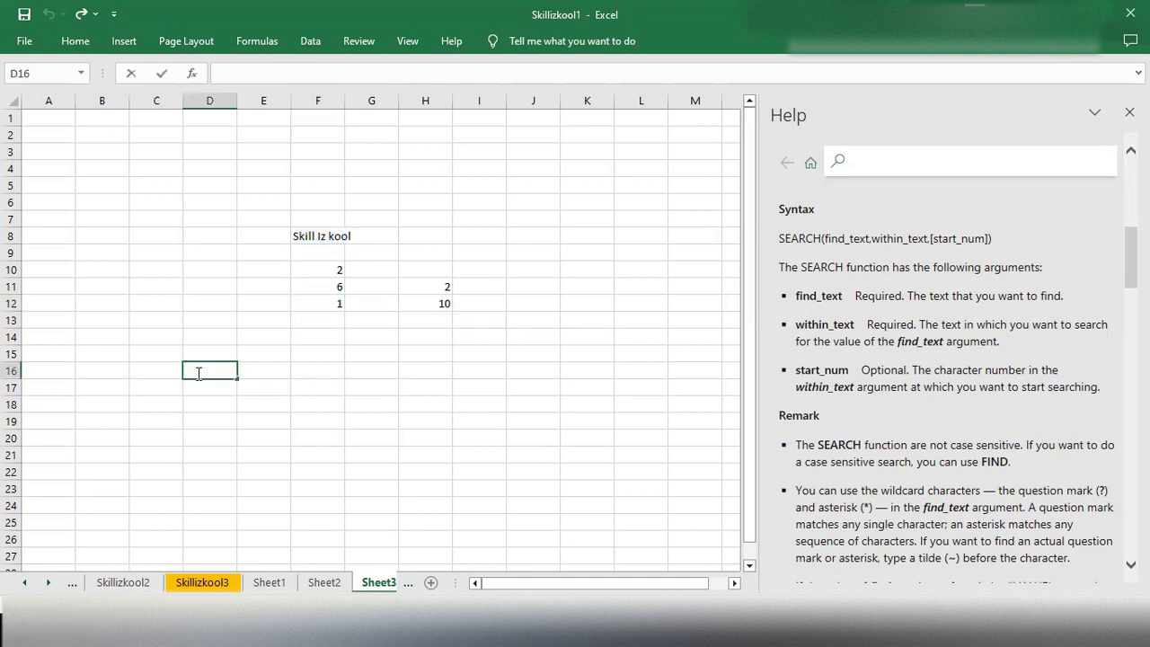
pyautogui.write('=Left')
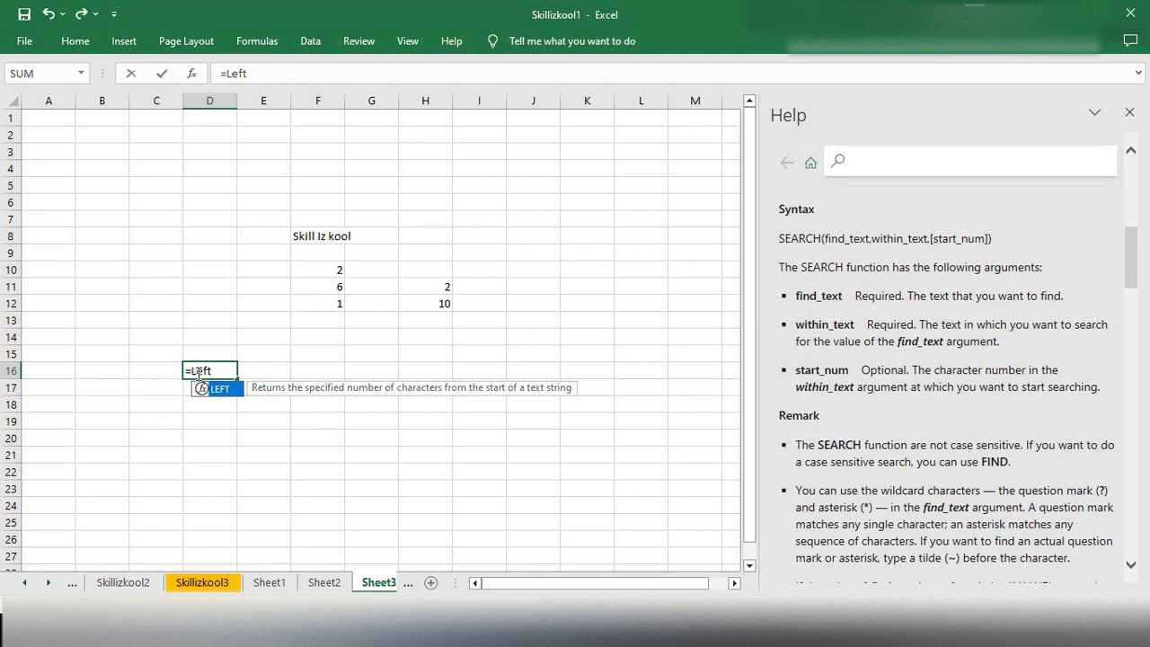
pyautogui.press('Tab')
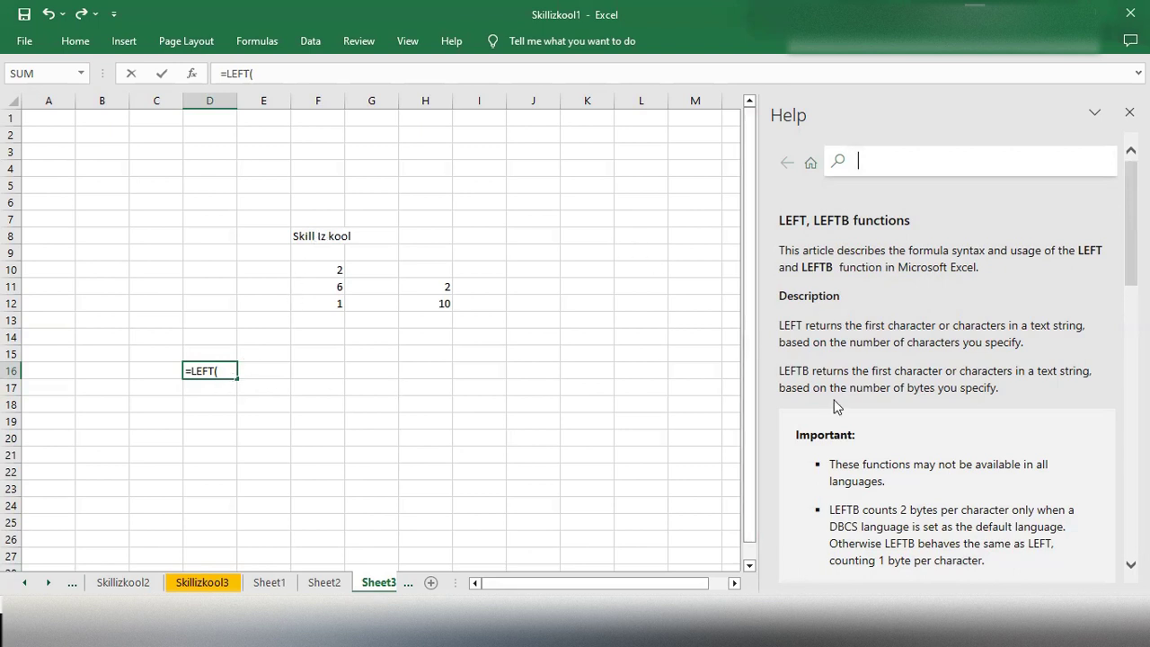
pyautogui.scroll(-3, 863, 398)
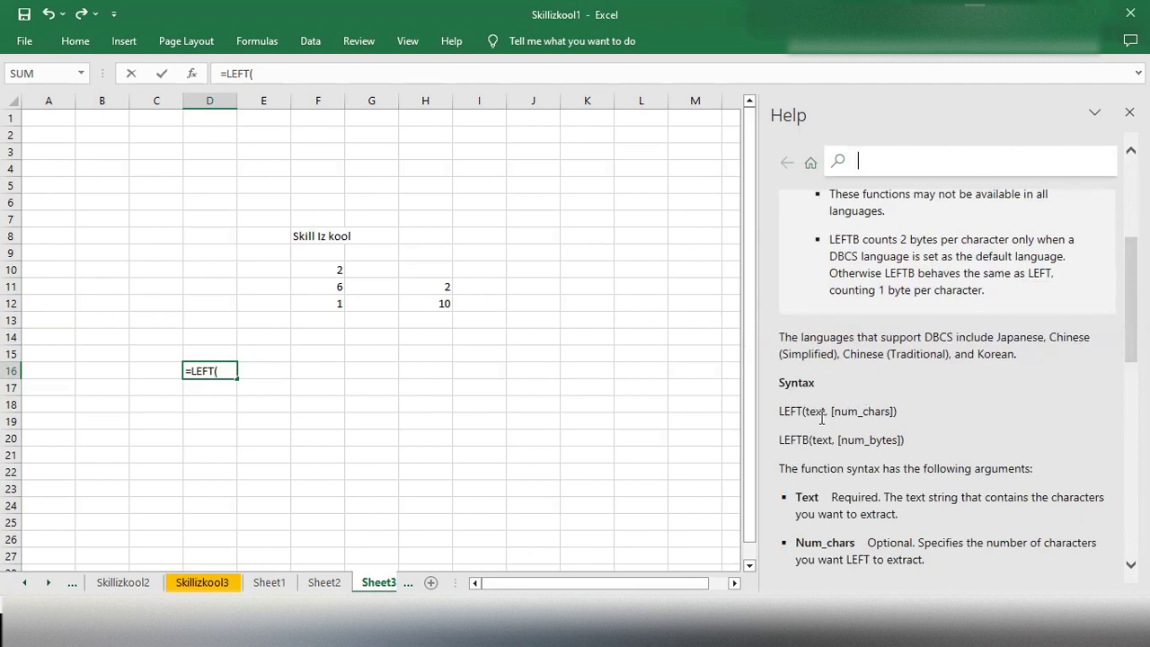
pyautogui.scroll(-1, 866, 412)
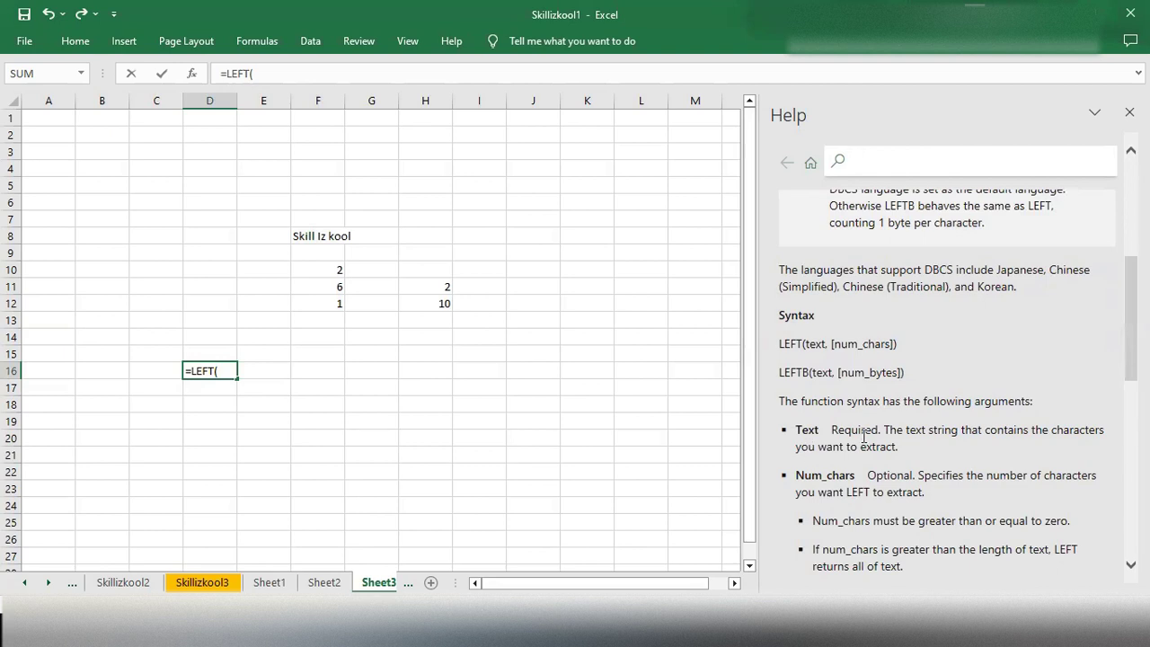
pyautogui.scroll(-1, 908, 444)
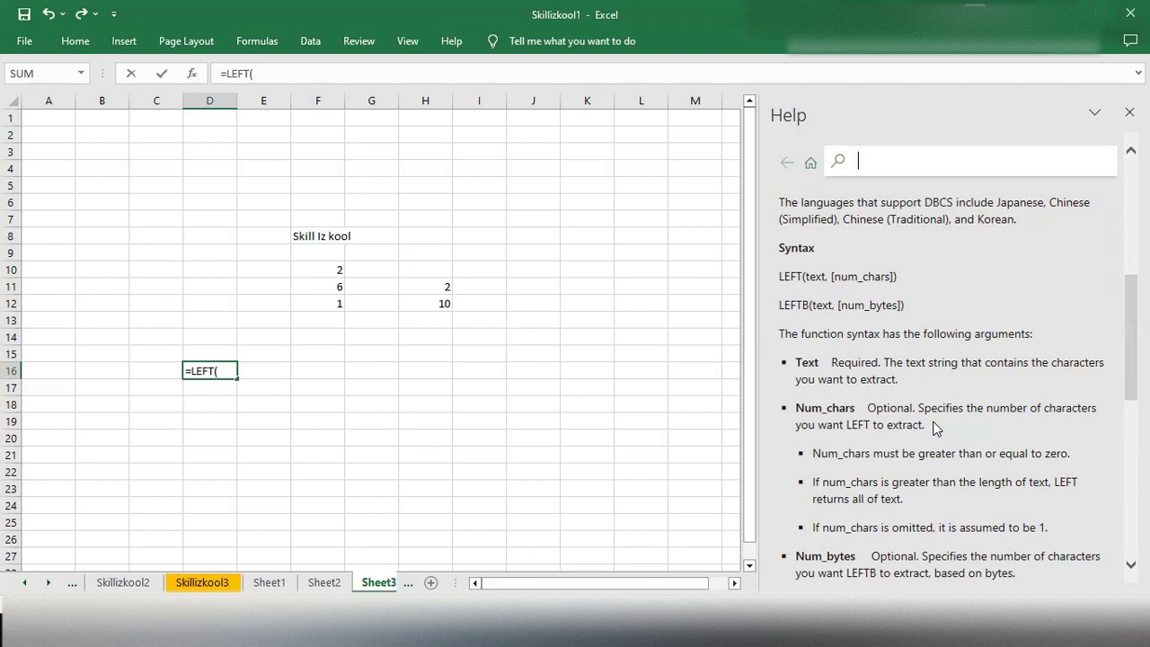
pyautogui.scroll(2, 935, 428)
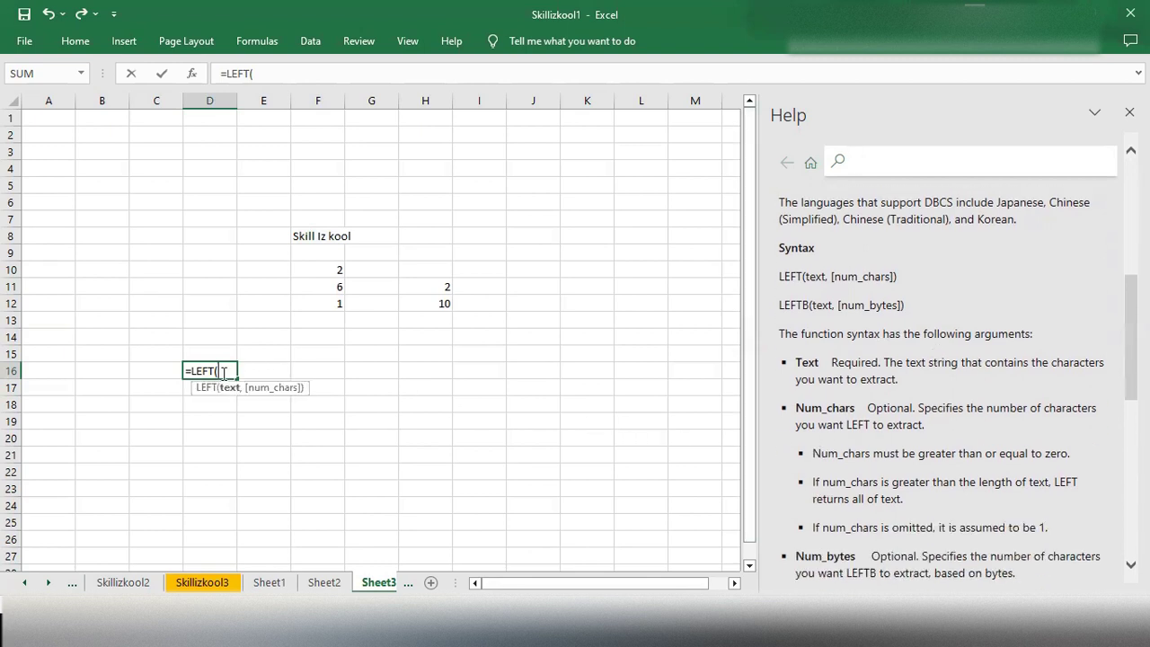
# - Complete D16's LEFT formula with F8 as the text, omitting the number of characters
pyautogui.click(321, 243)
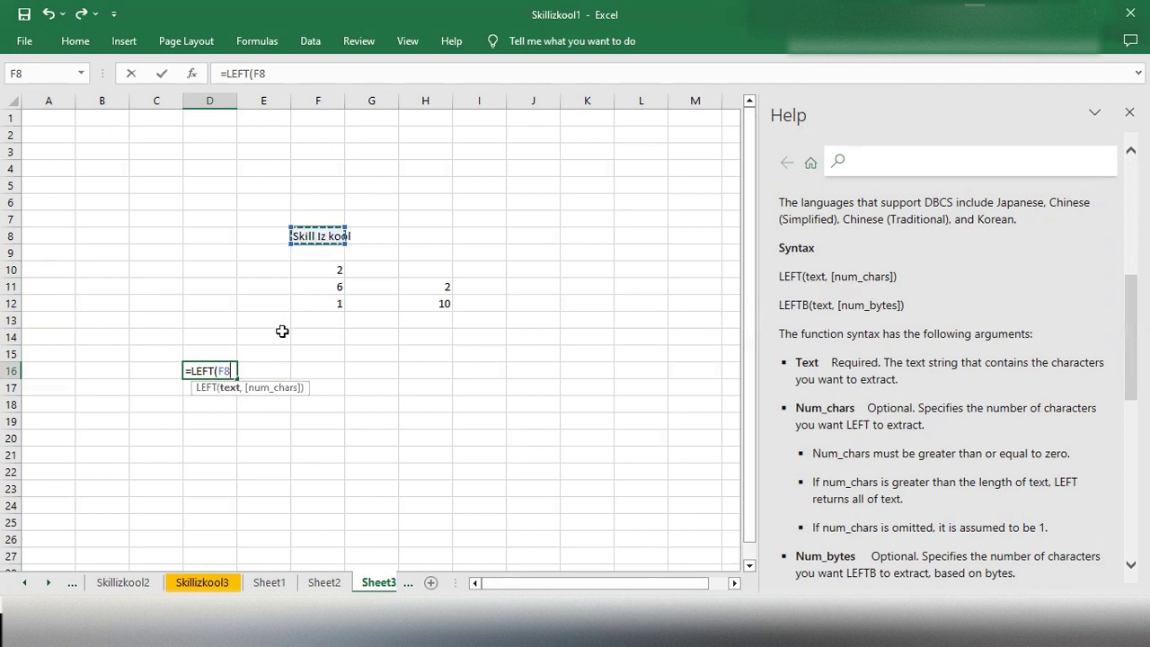
pyautogui.write(')')
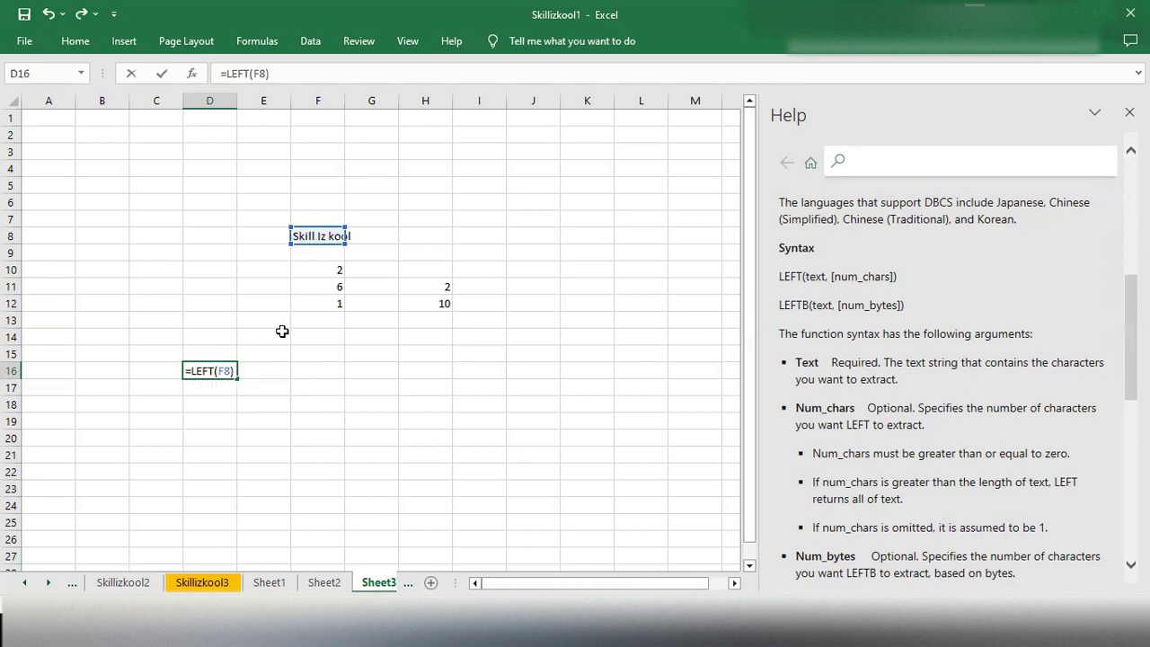
pyautogui.press('Return')
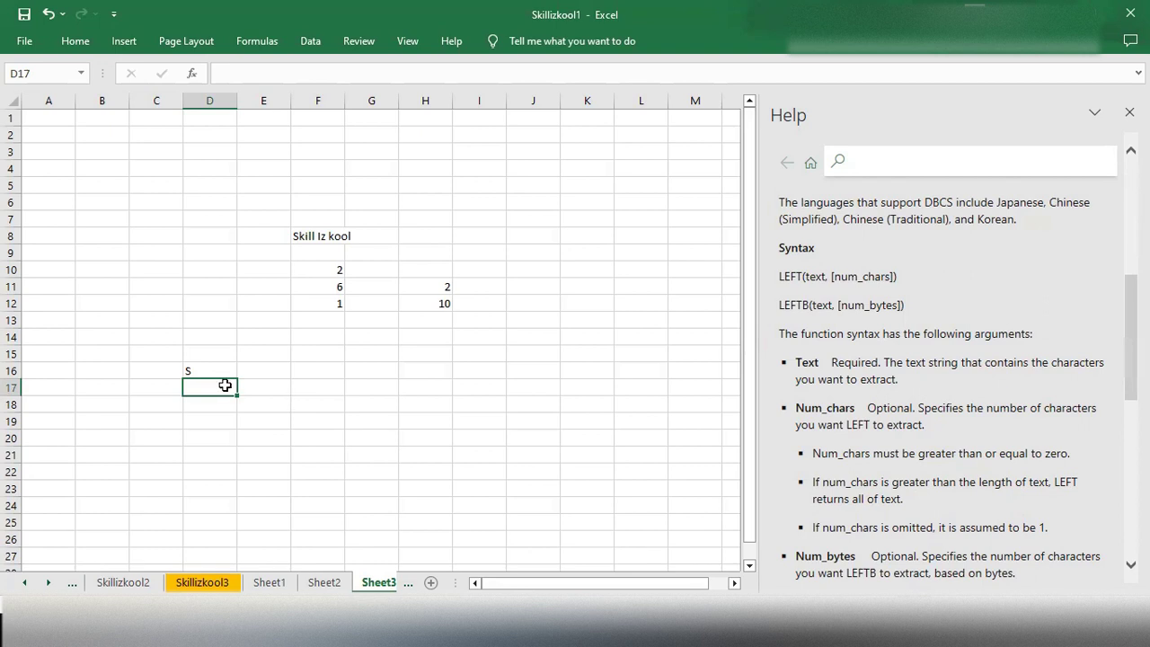
# - Enter a LEN formula in cell H8 that counts the characters of the text in F8
pyautogui.click(308, 249)
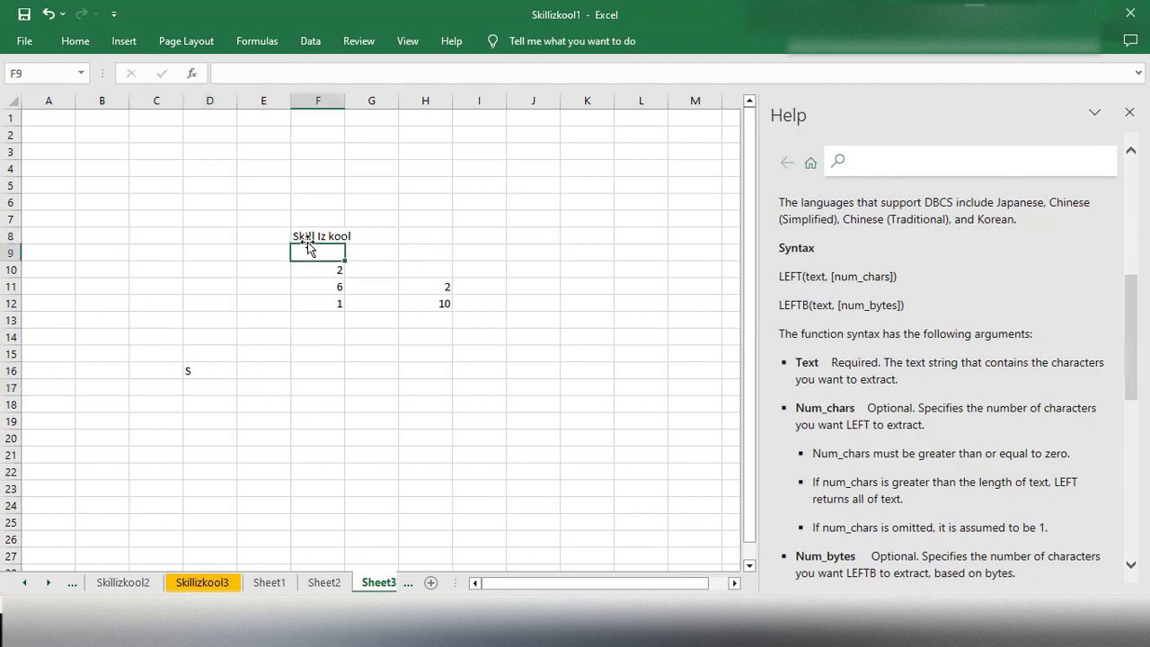
pyautogui.click(308, 237)
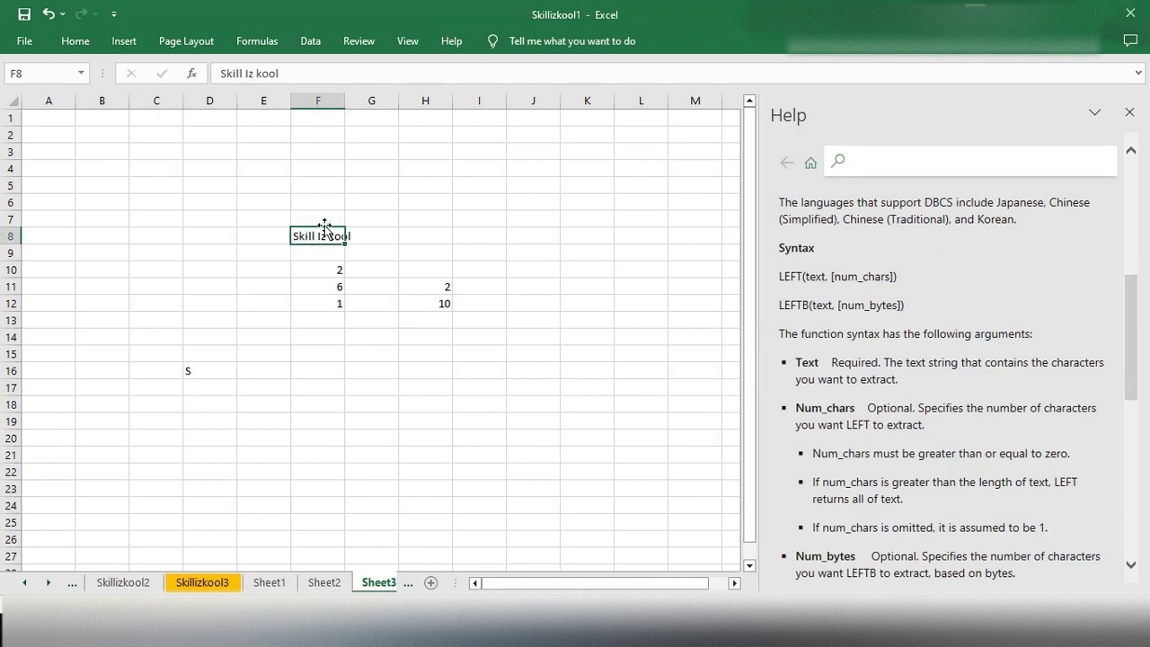
pyautogui.doubleClick(423, 237)
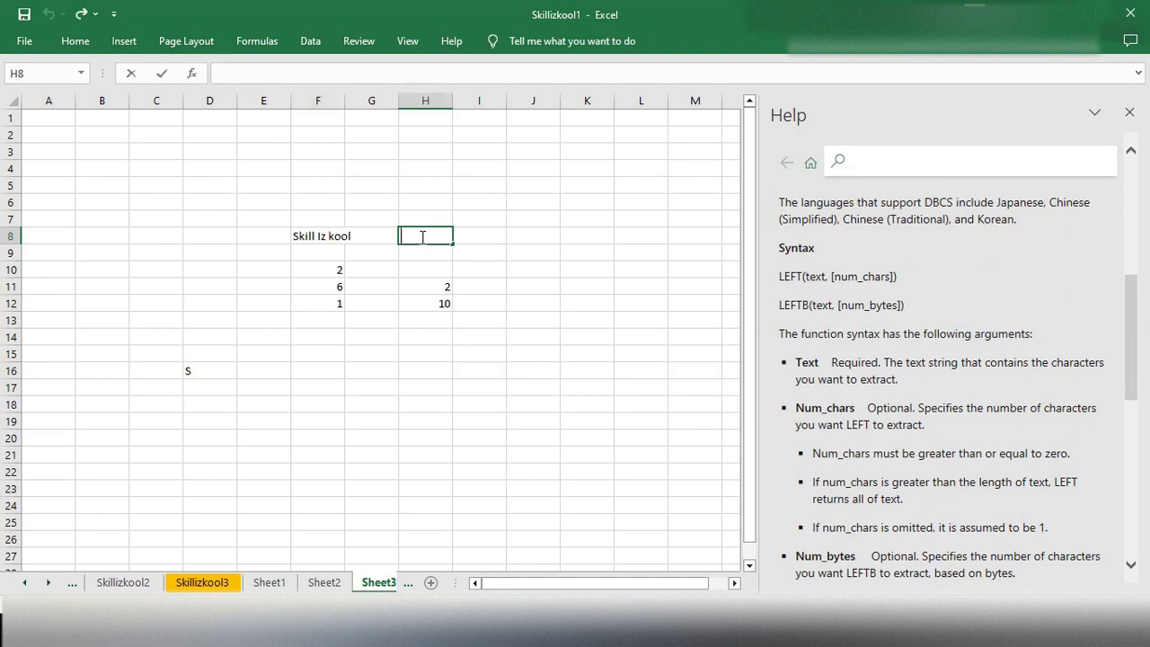
pyautogui.write('=Len')
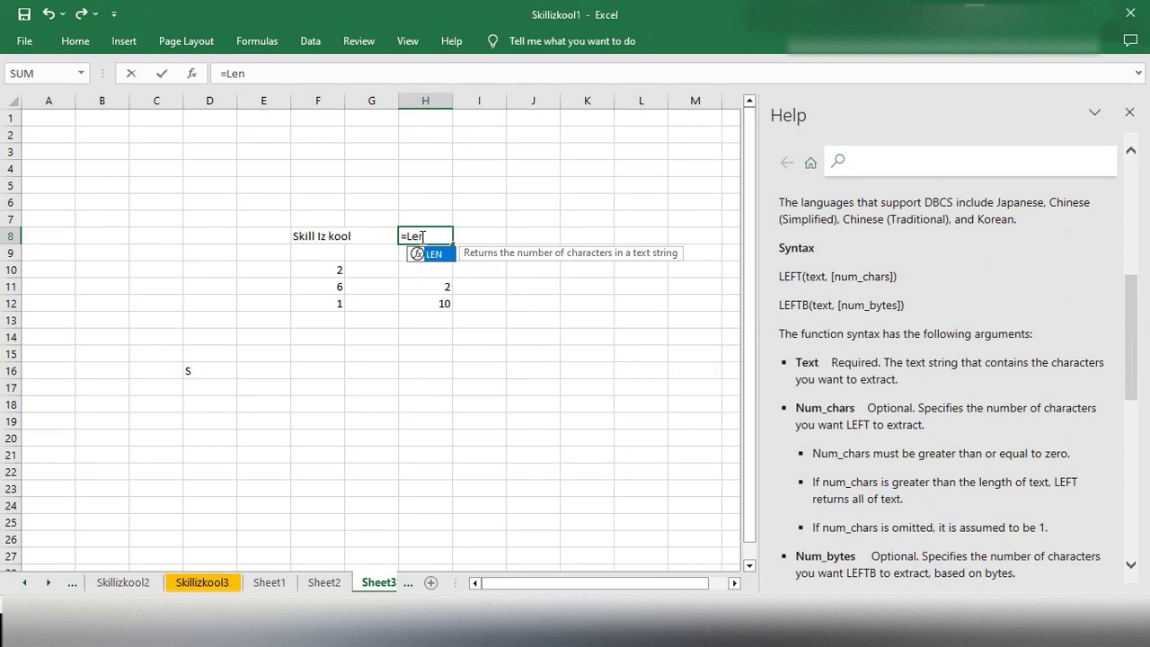
pyautogui.press('Tab')
pyautogui.click(332, 237)
pyautogui.write(')')
pyautogui.press('Return')
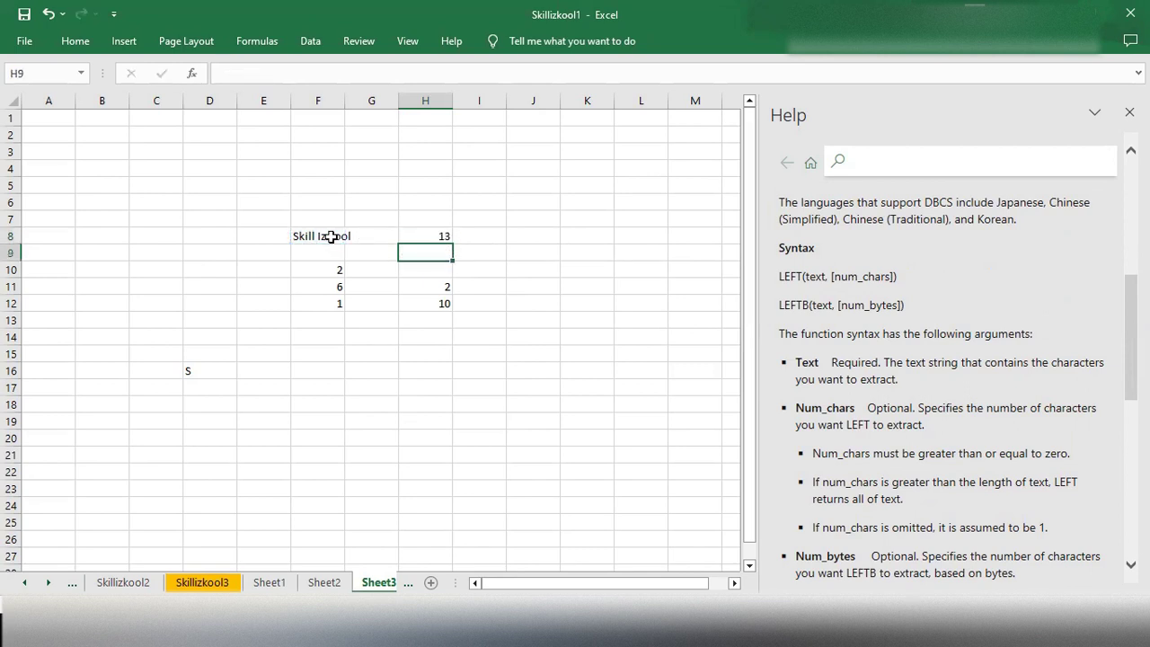
# - Enter a LEFT formula in cell E15 with F8 as the text and 14 as the number of characters
pyautogui.click(255, 355)
pyautogui.hotkey('ctrl', 'z')
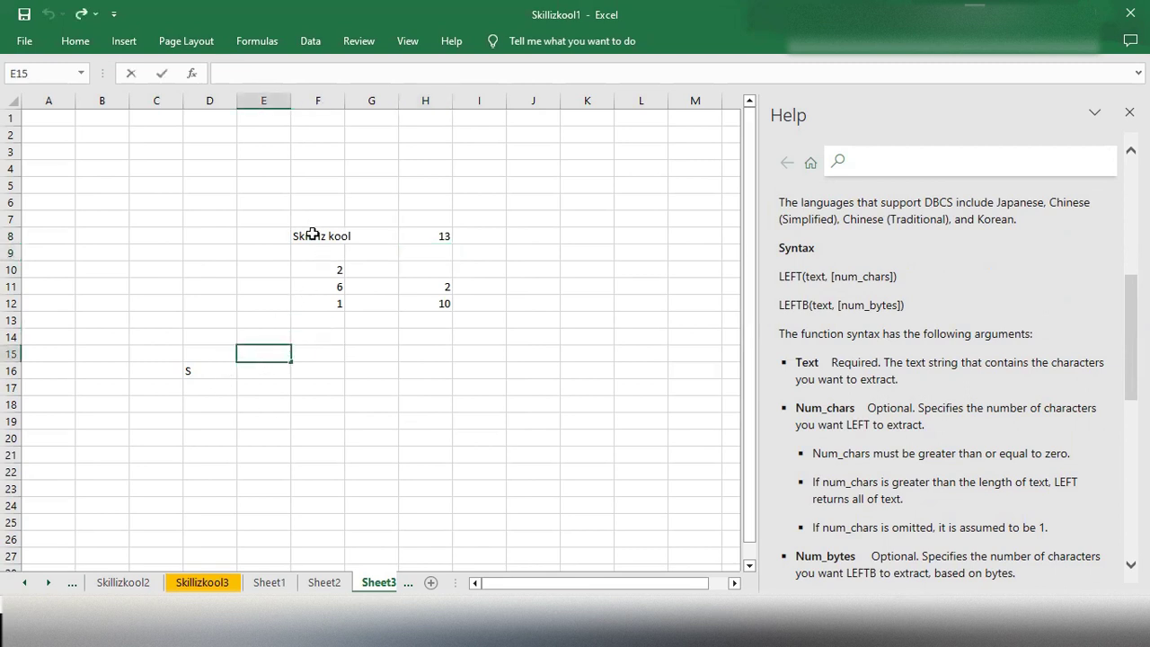
pyautogui.write('=left')
pyautogui.press('Tab')
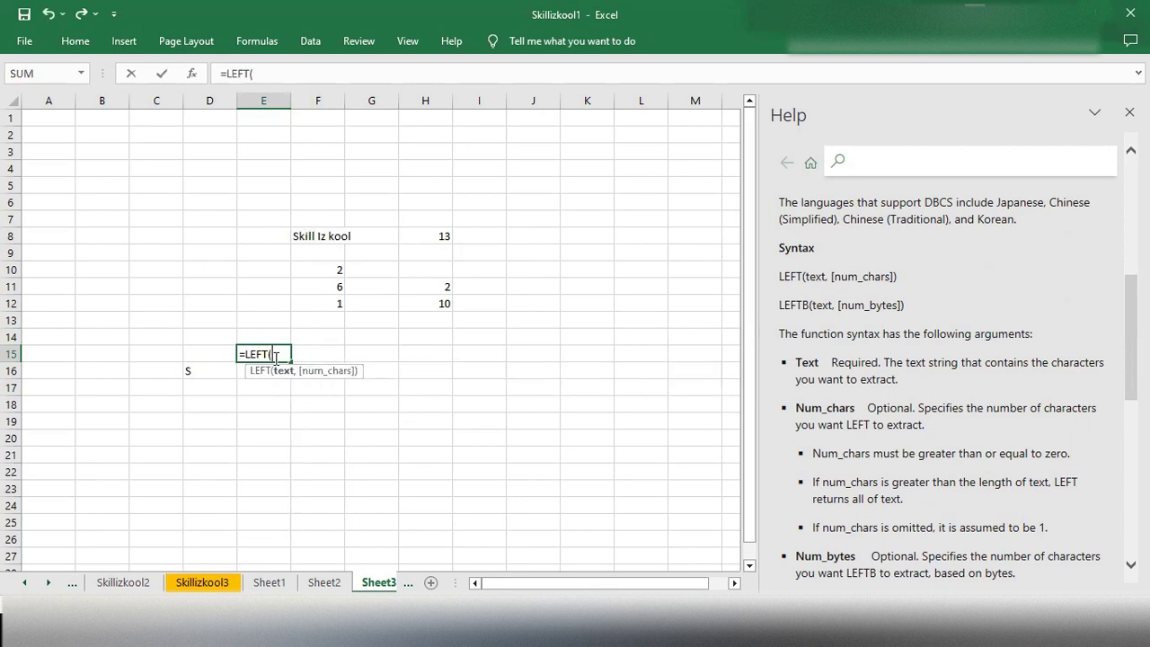
pyautogui.click(307, 236)
pyautogui.write(',1')
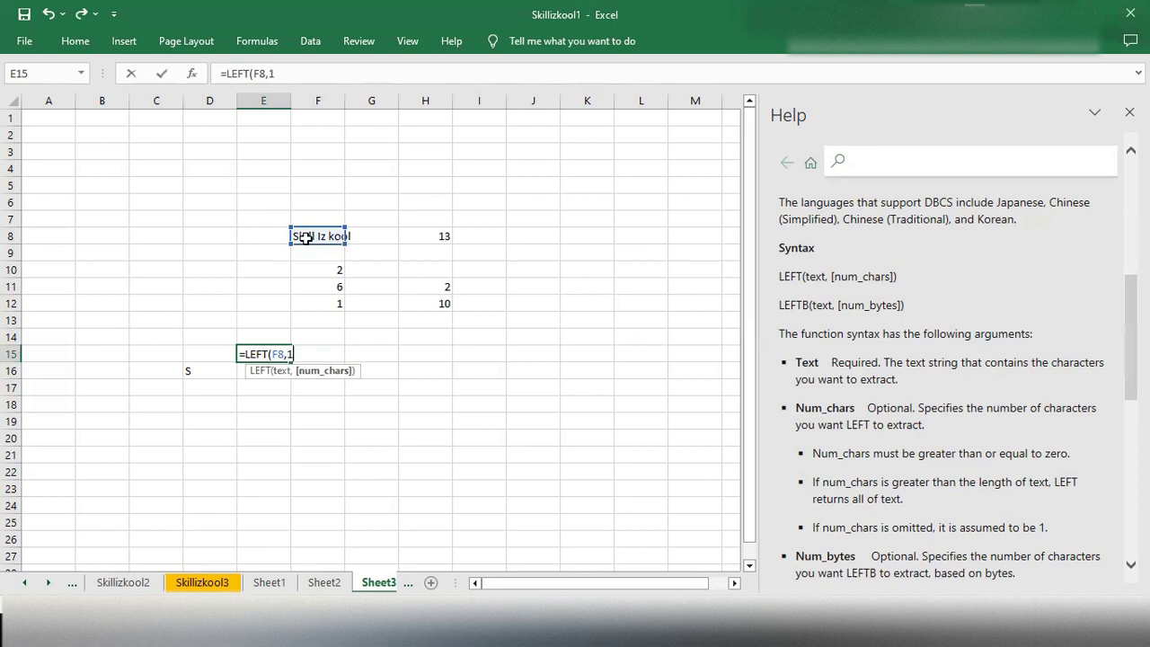
pyautogui.write('4)')
pyautogui.press('Return')
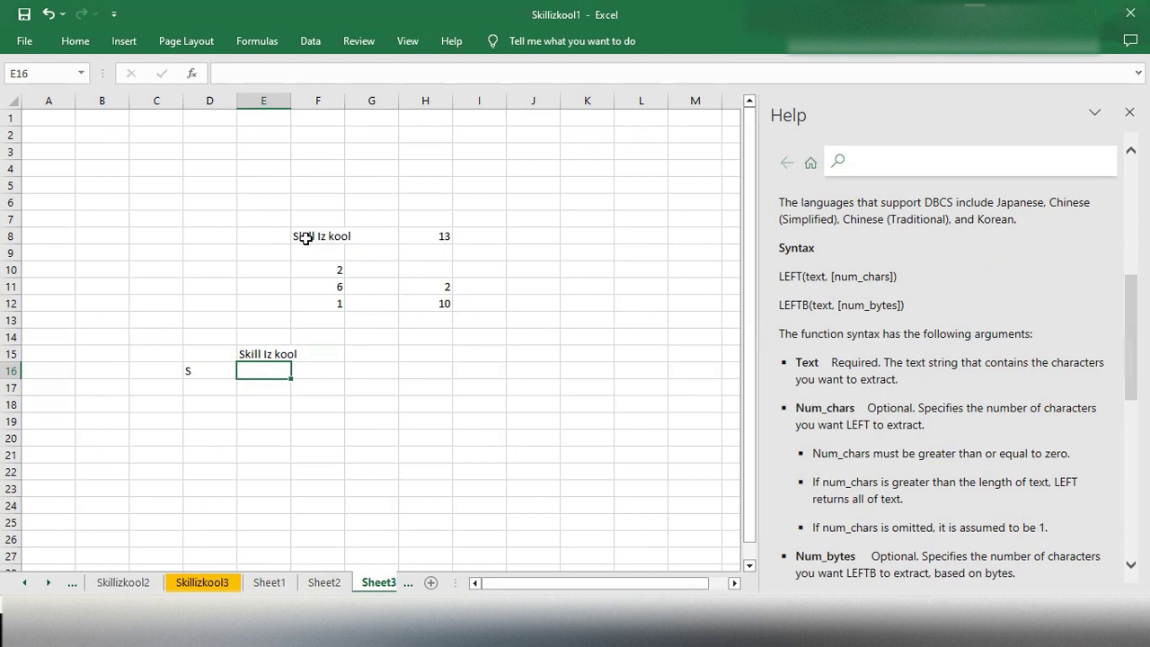
pyautogui.scroll(-3, 856, 384)
pyautogui.scroll(3, 856, 383)
pyautogui.scroll(1, 855, 383)
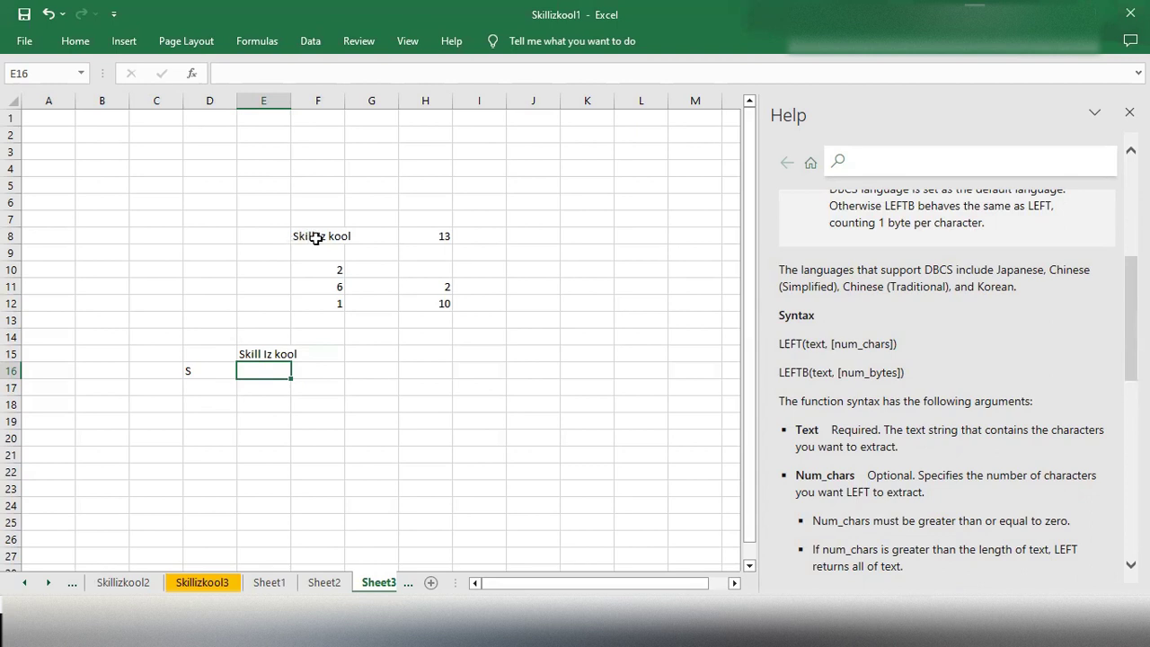
pyautogui.doubleClick(372, 335)
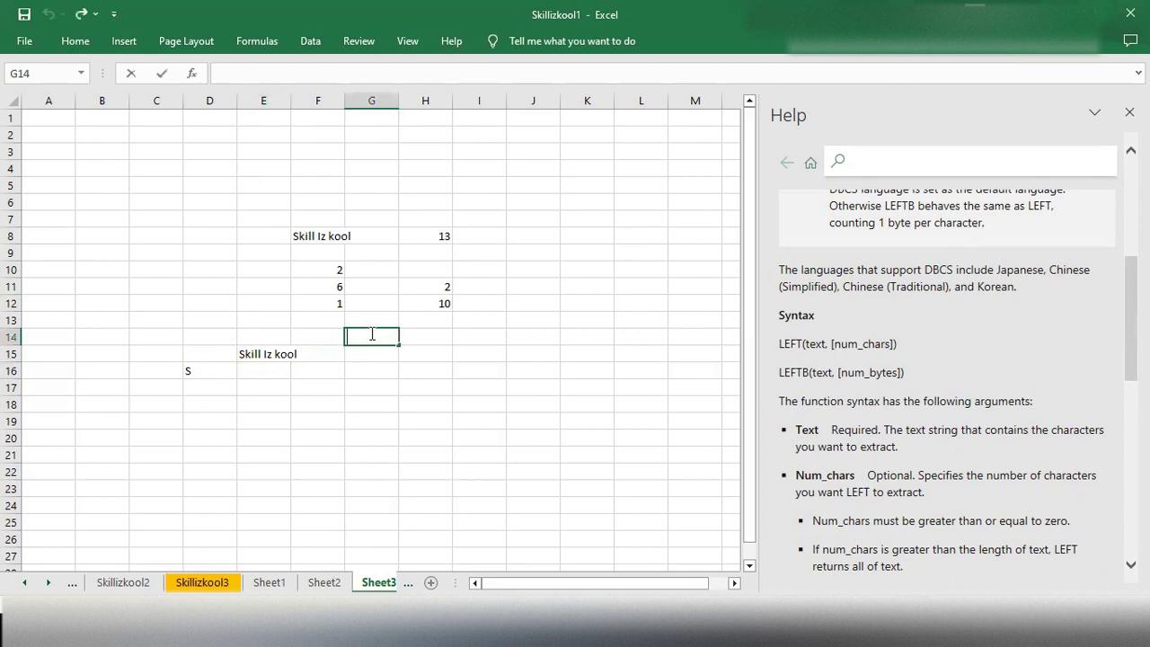
pyautogui.write('Left')
pyautogui.press('BackSpace')
pyautogui.press('BackSpace')
pyautogui.press('BackSpace')
pyautogui.press('BackSpace')
pyautogui.write('=Left')
pyautogui.press('Tab')
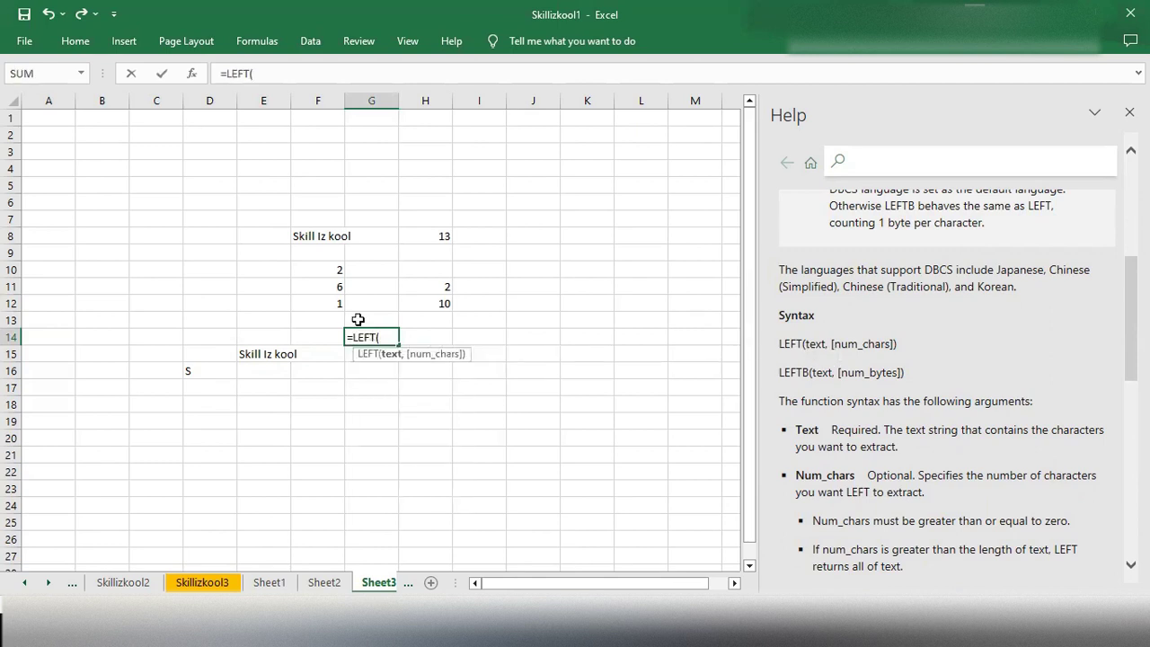
pyautogui.click(325, 235)
pyautogui.write(',')
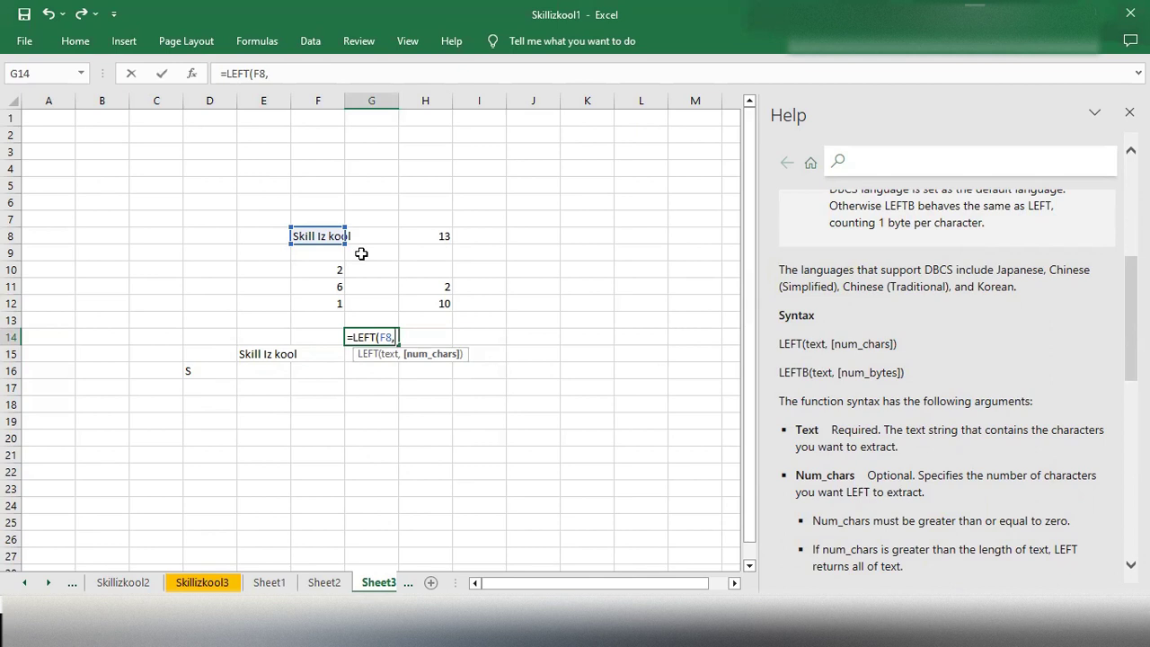
pyautogui.write('Len')
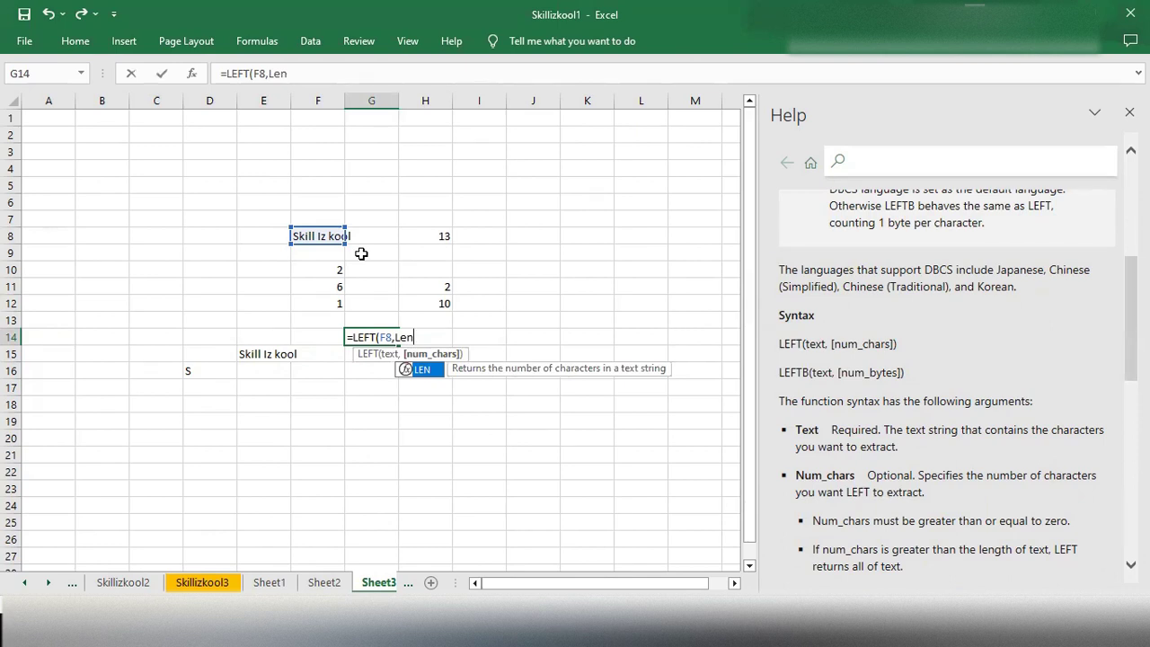
pyautogui.click(321, 233)
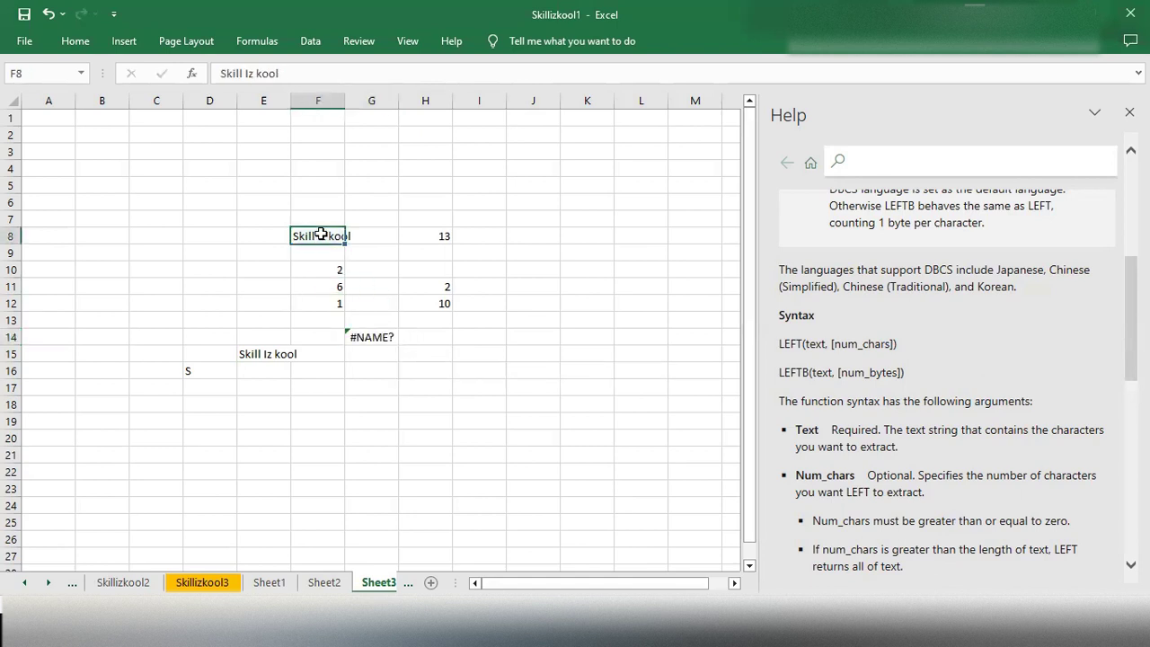
pyautogui.hotkey('ctrl', 'z')
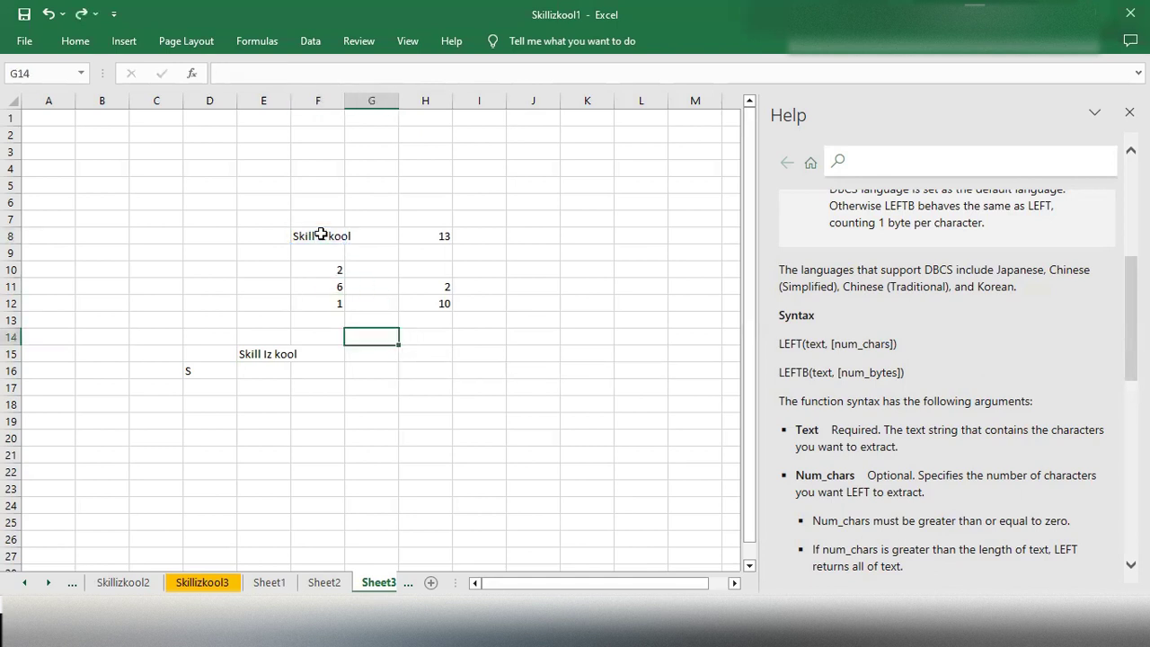
# - Enter a LEFT formula in cell G14 with F8 as the text and 5 as the number of characters
pyautogui.doubleClick(378, 337)
pyautogui.write('=Left')
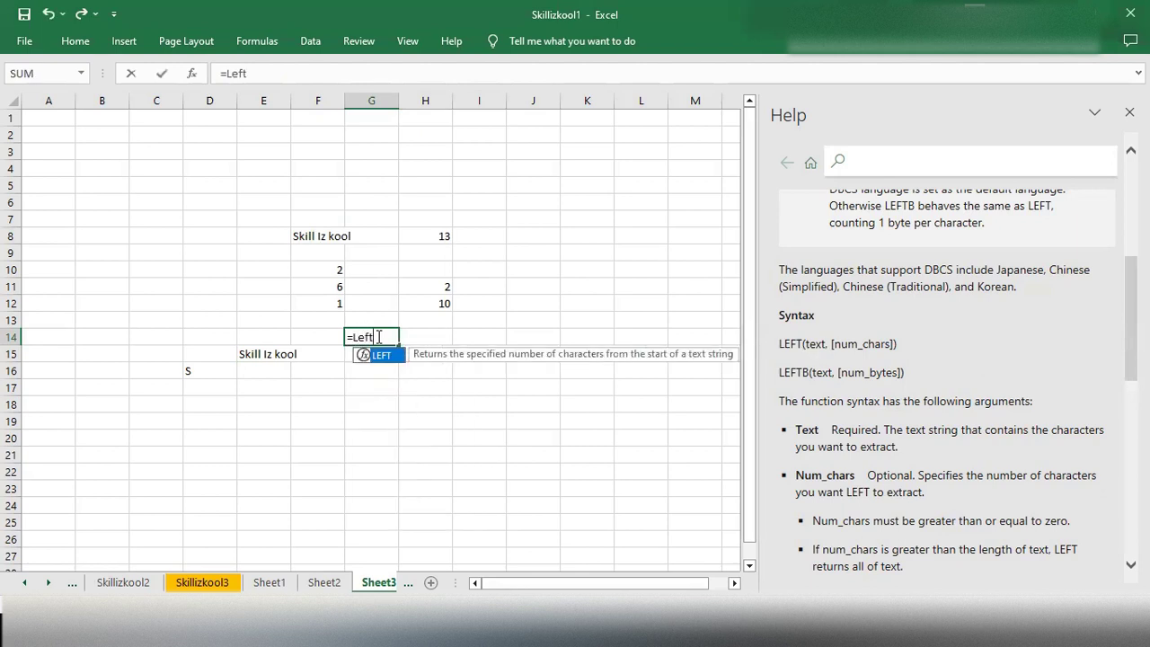
pyautogui.press('Tab')
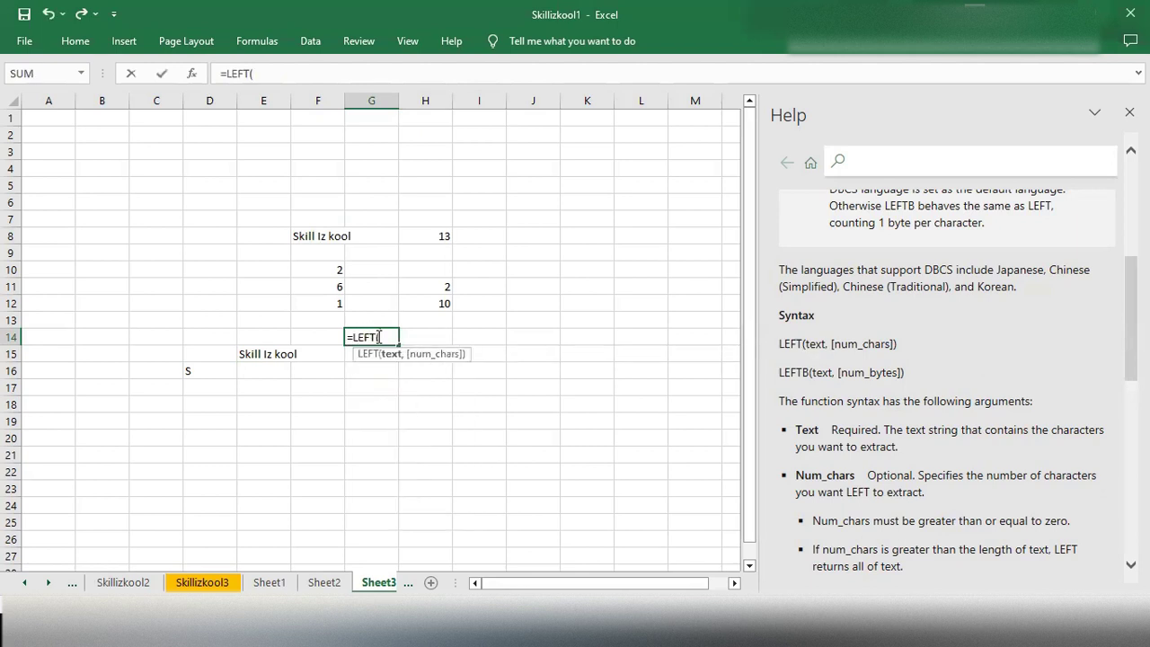
pyautogui.click(330, 236)
pyautogui.write(',')
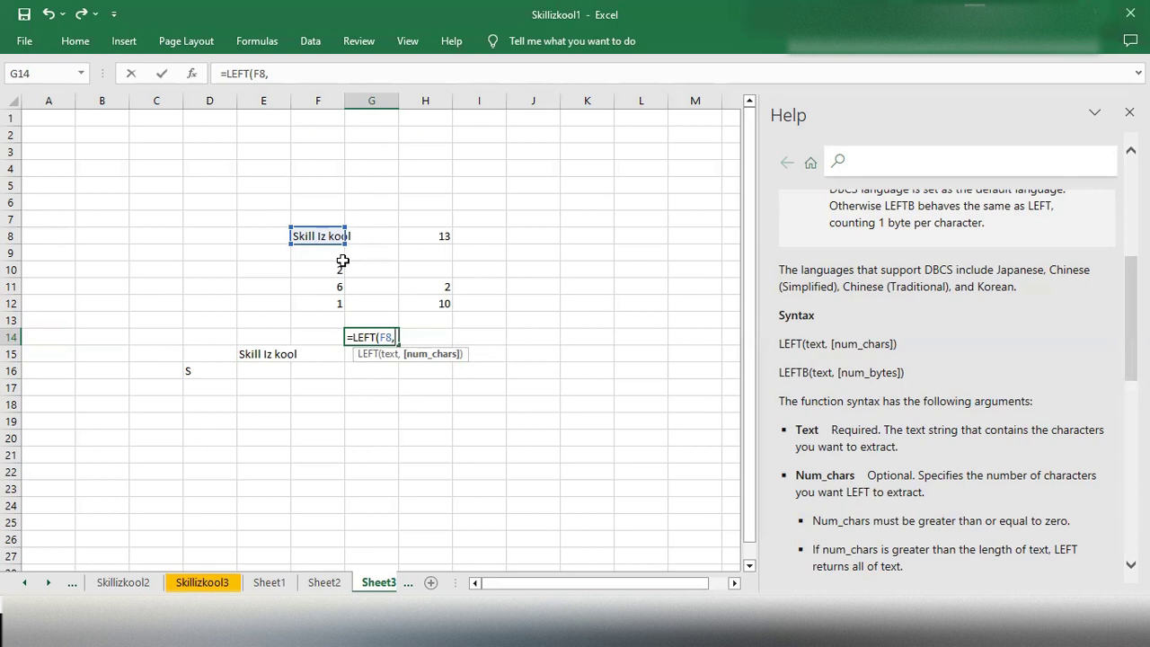
pyautogui.write('5)')
pyautogui.press('Return')
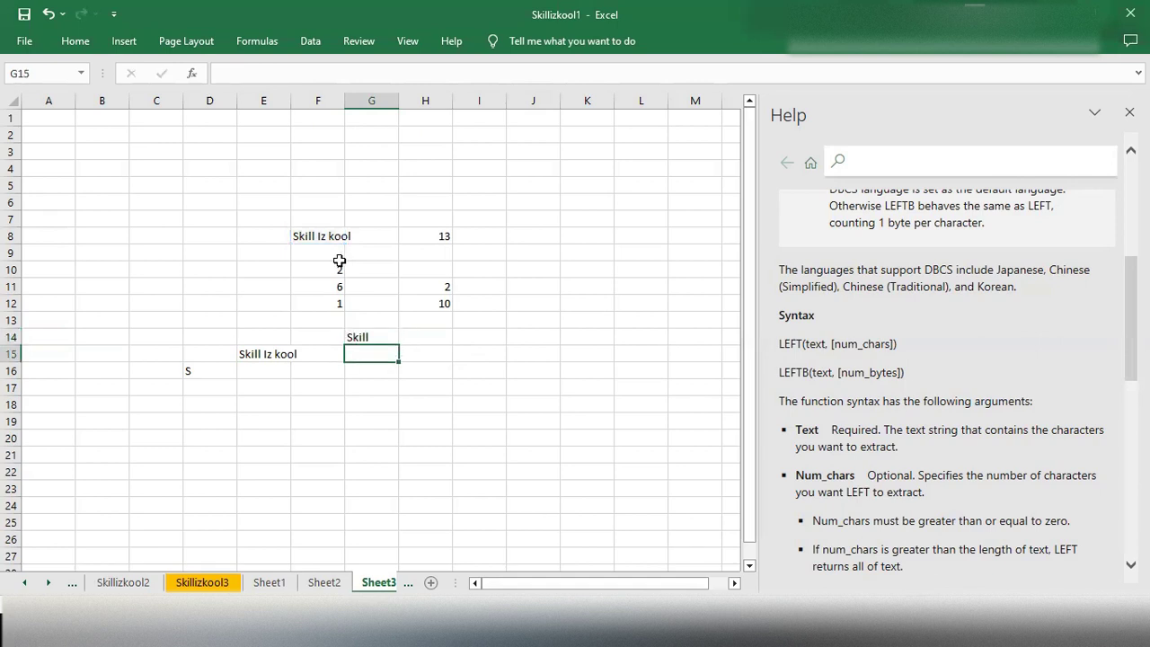
# - Replace the number of characters in G14's LEFT formula with a nested FIND that looks for a space in F8
pyautogui.doubleClick(384, 337)
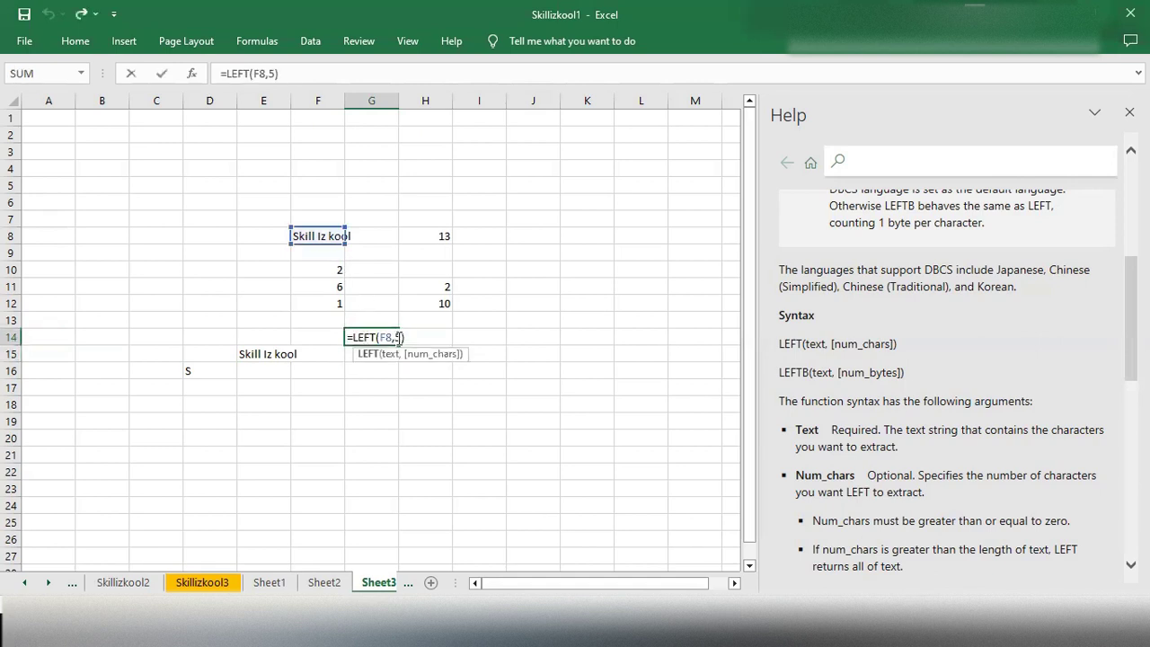
pyautogui.click(404, 337)
pyautogui.press('BackSpace')
pyautogui.write('find')
pyautogui.press('Tab')
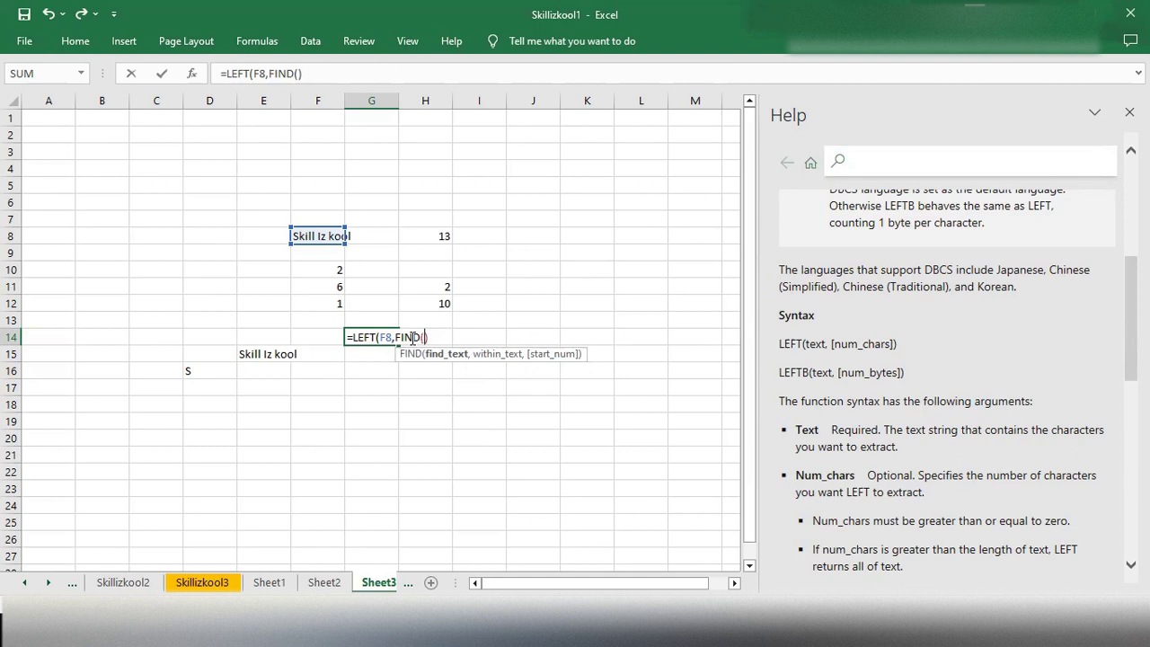
pyautogui.write('" ",')
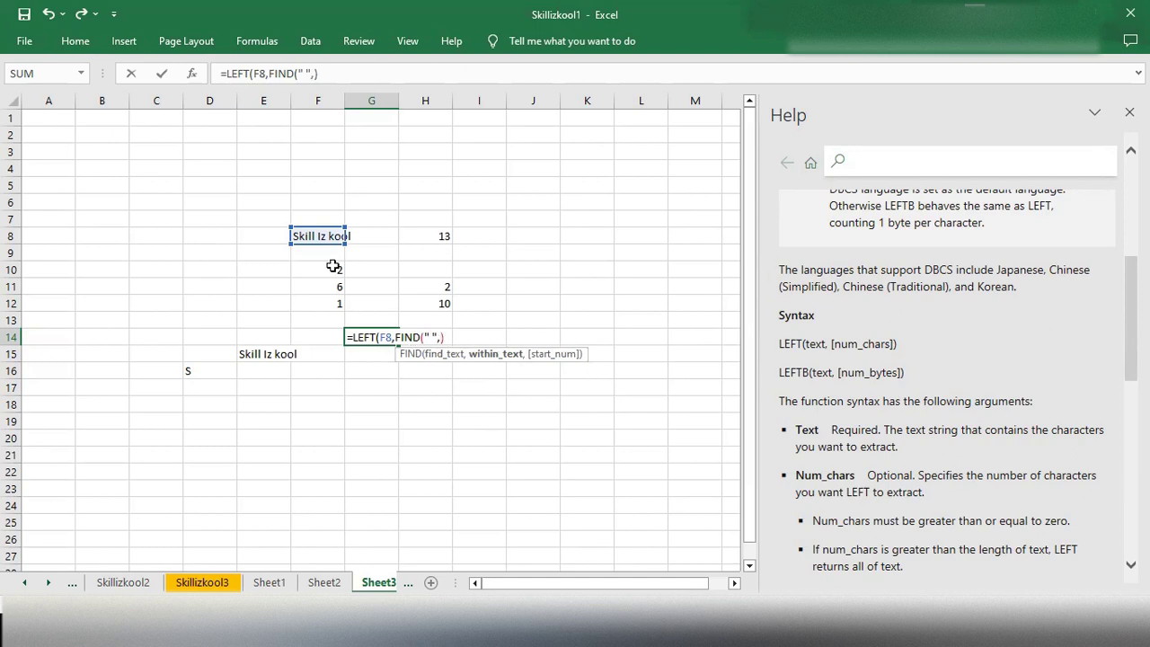
pyautogui.click(313, 233)
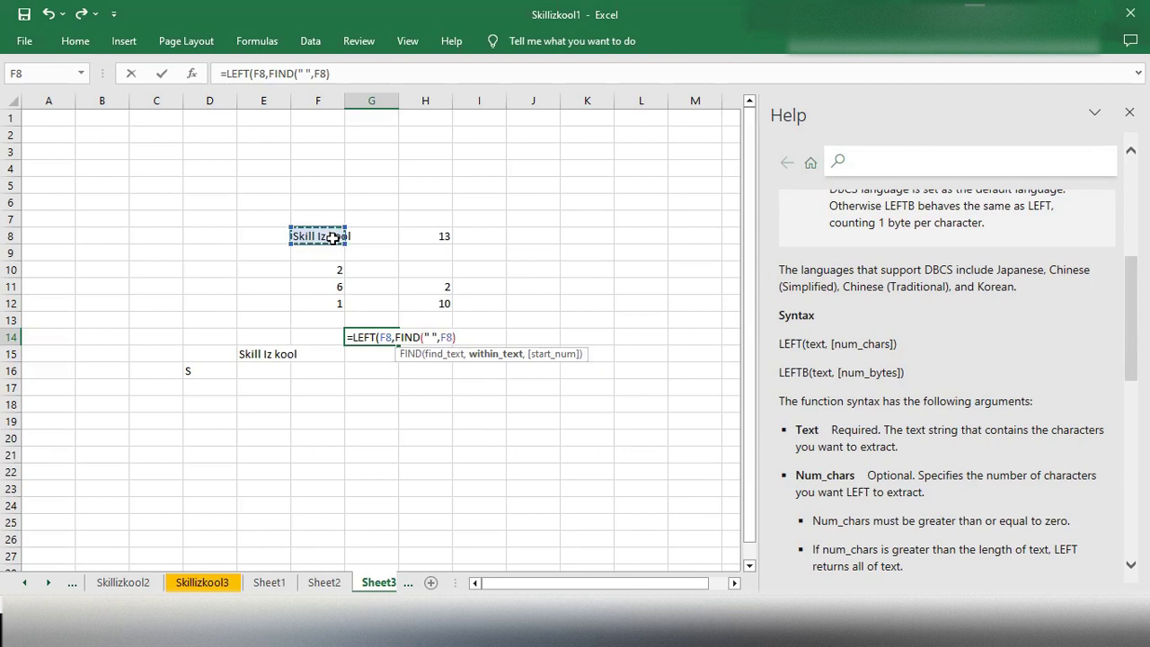
# - Evaluate the nested FIND portion of G14's formula in place and restore the original expression
pyautogui.moveTo(456, 337); pyautogui.dragTo(397, 337)
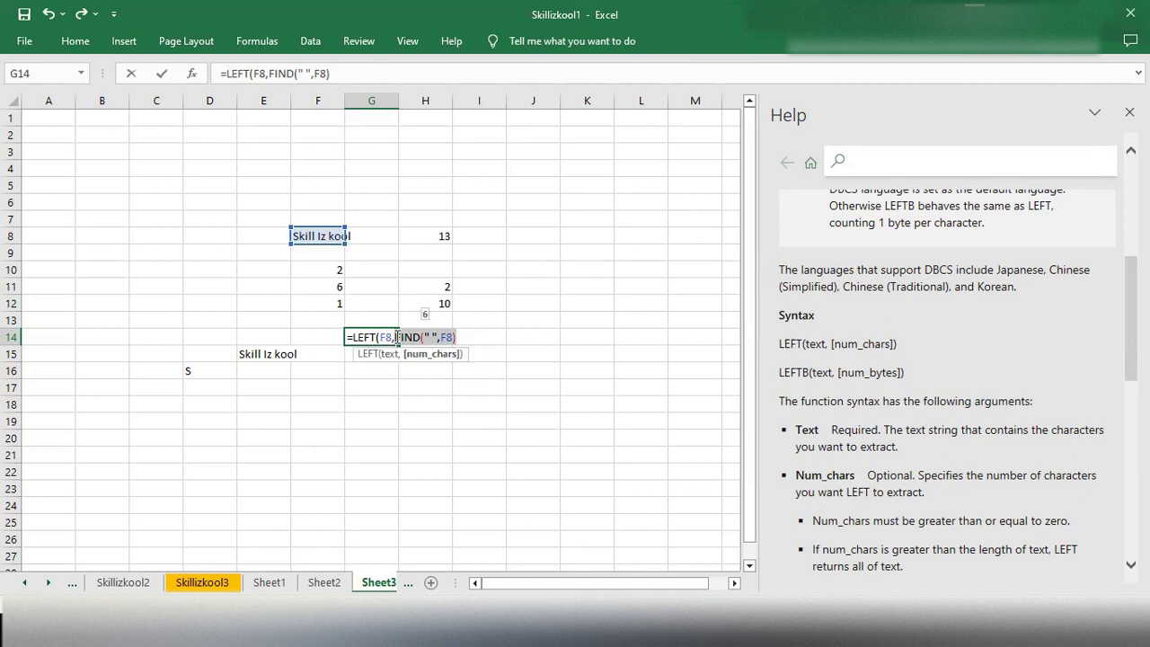
pyautogui.press('F9')
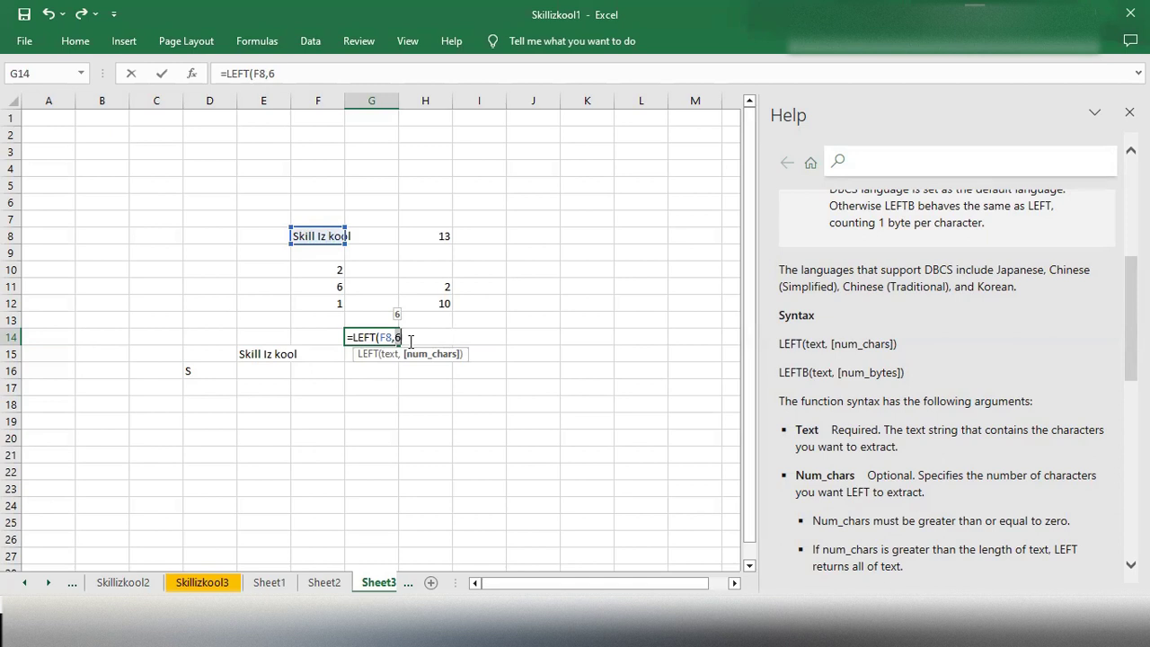
pyautogui.hotkey('ctrl', 'z')
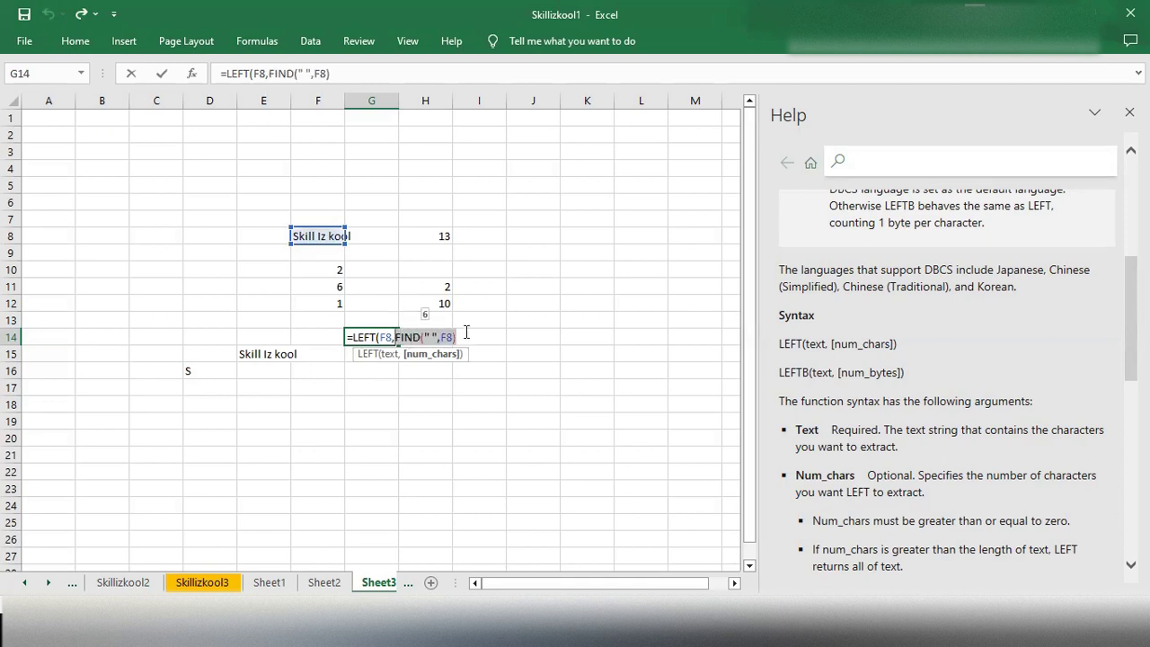
# - Subtract 1 from the FIND result in G14, complete the formula as =LEFT(F8,FIND(" ",F8)-1), and recheck it
pyautogui.click(467, 333)
pyautogui.write('-')
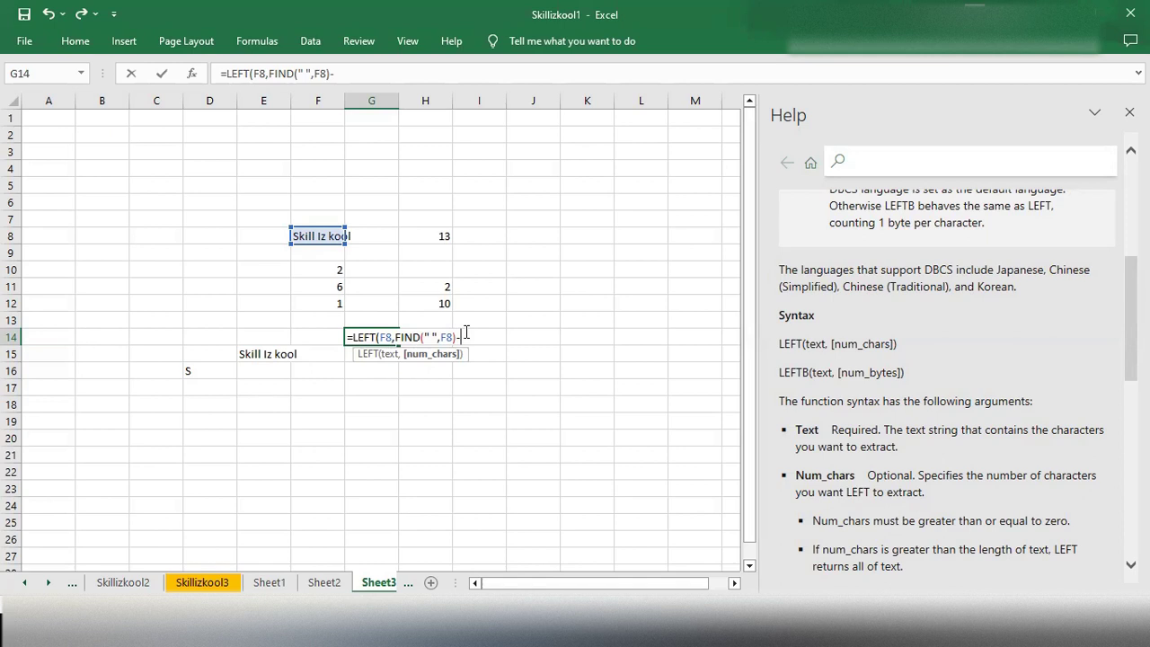
pyautogui.write('1')
pyautogui.write(')')
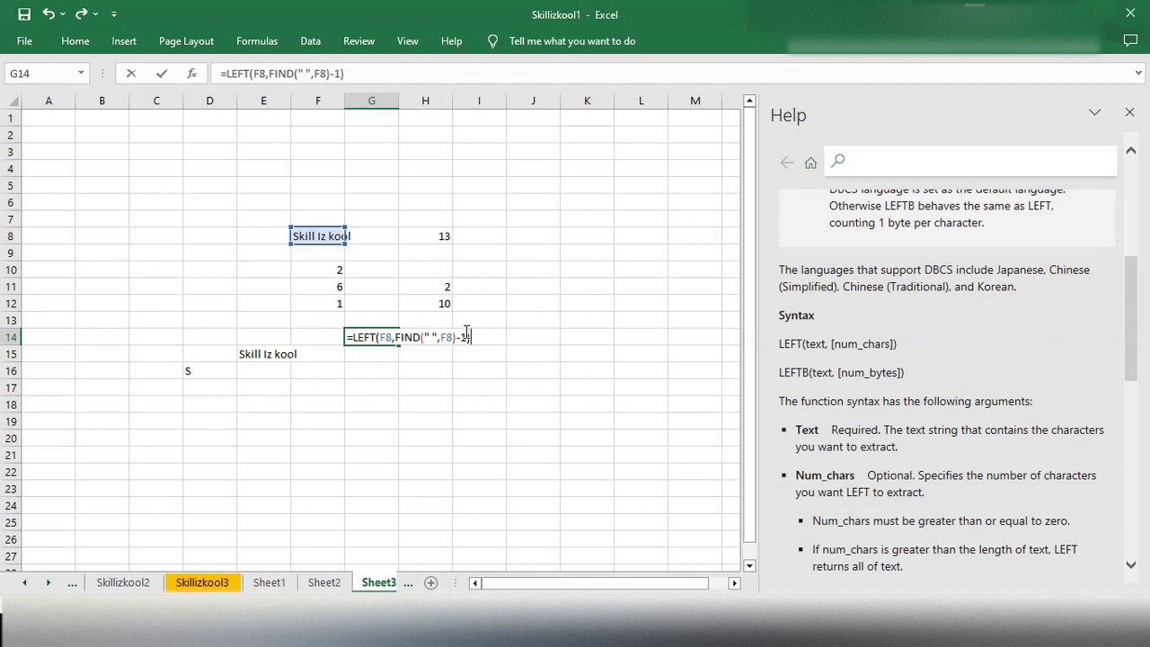
pyautogui.press('Return')
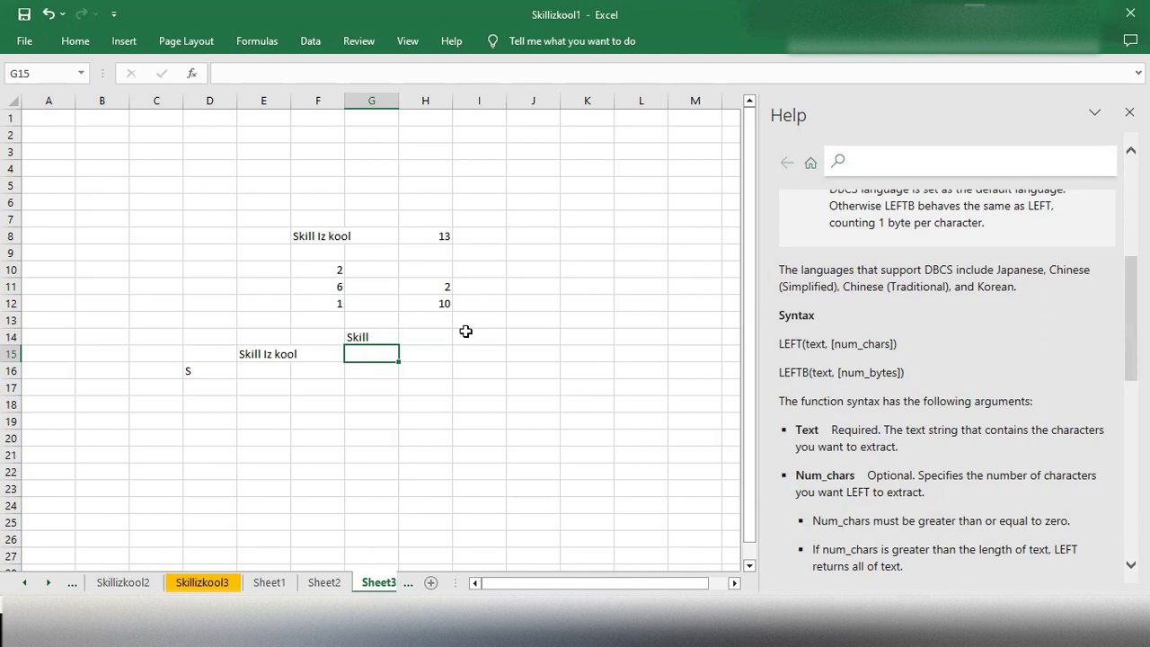
pyautogui.doubleClick(384, 337)
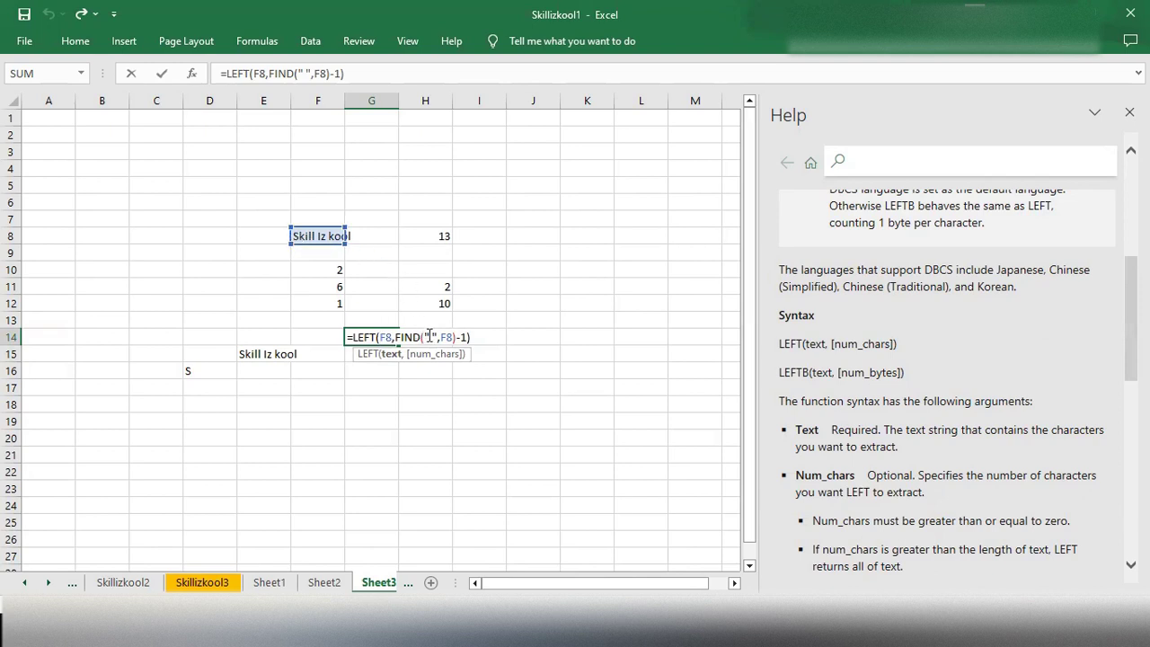
pyautogui.click(481, 338)
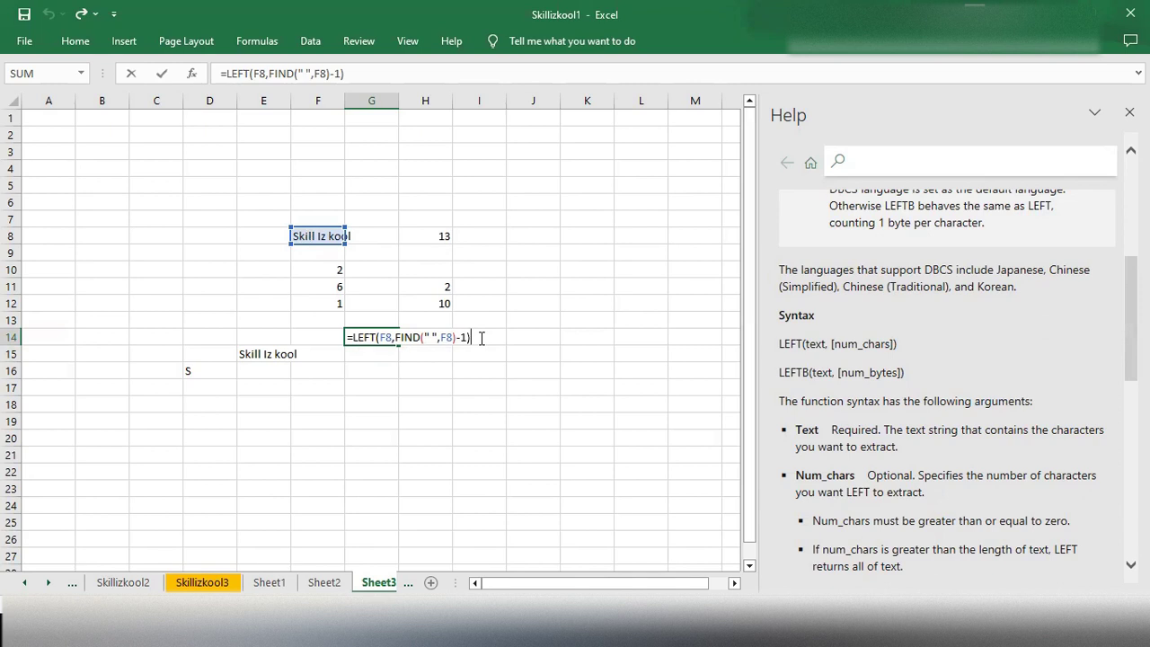
pyautogui.press('Return')
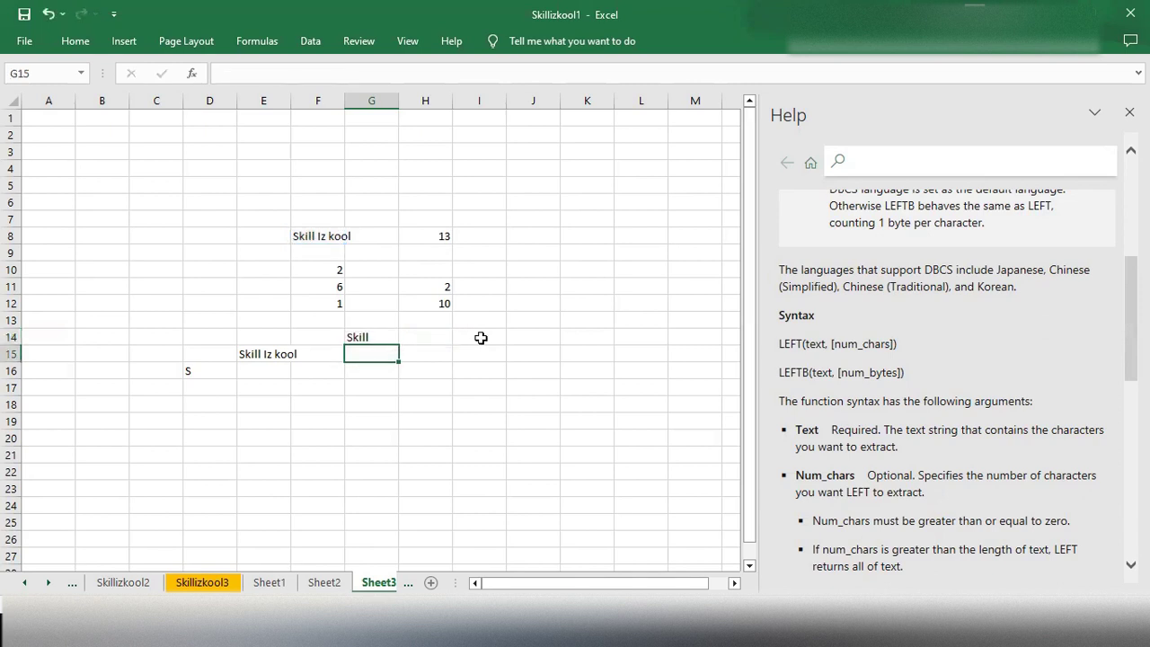
# - Start a RIGHT formula in cell G16 and review the syntax and arguments in the RIGHT function's help article
pyautogui.doubleClick(369, 371)
pyautogui.write('=Rig')
pyautogui.press('BackSpace')
pyautogui.write('ght')
pyautogui.press('Tab')
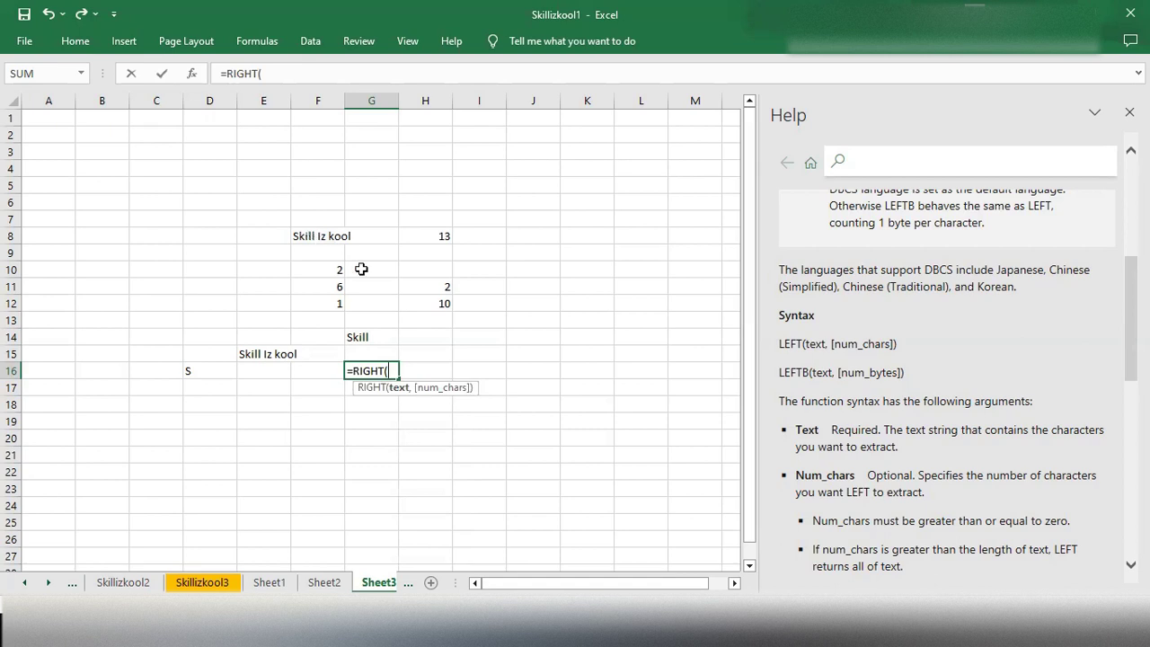
pyautogui.click(374, 389)
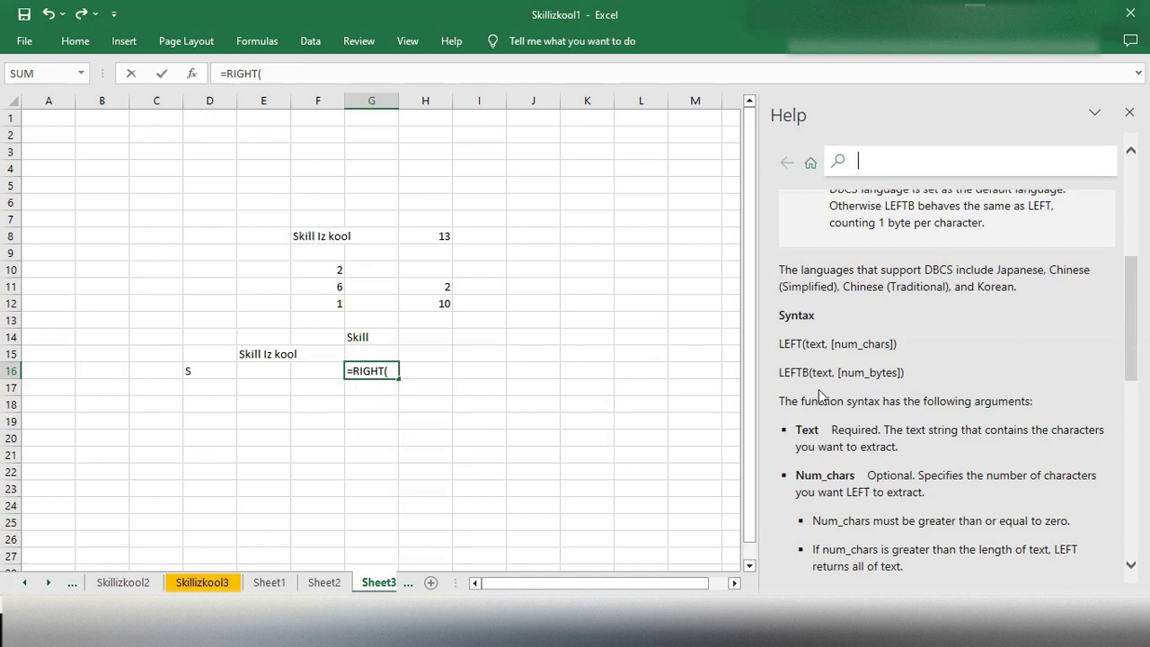
pyautogui.scroll(5, 820, 396)
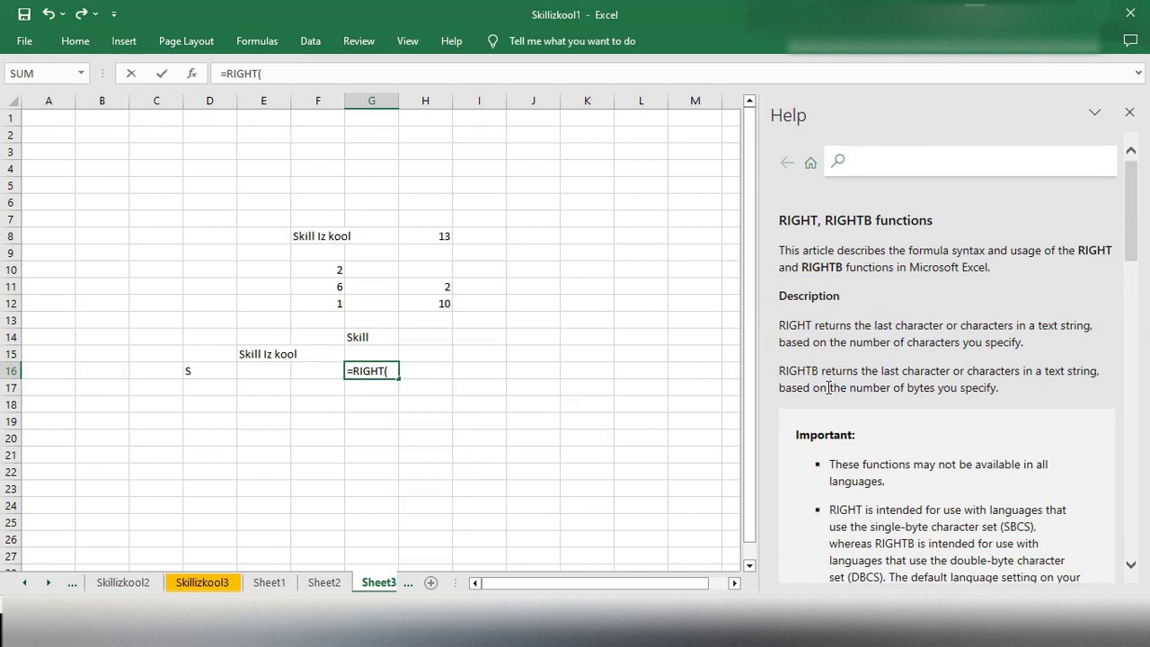
pyautogui.scroll(-3, 909, 469)
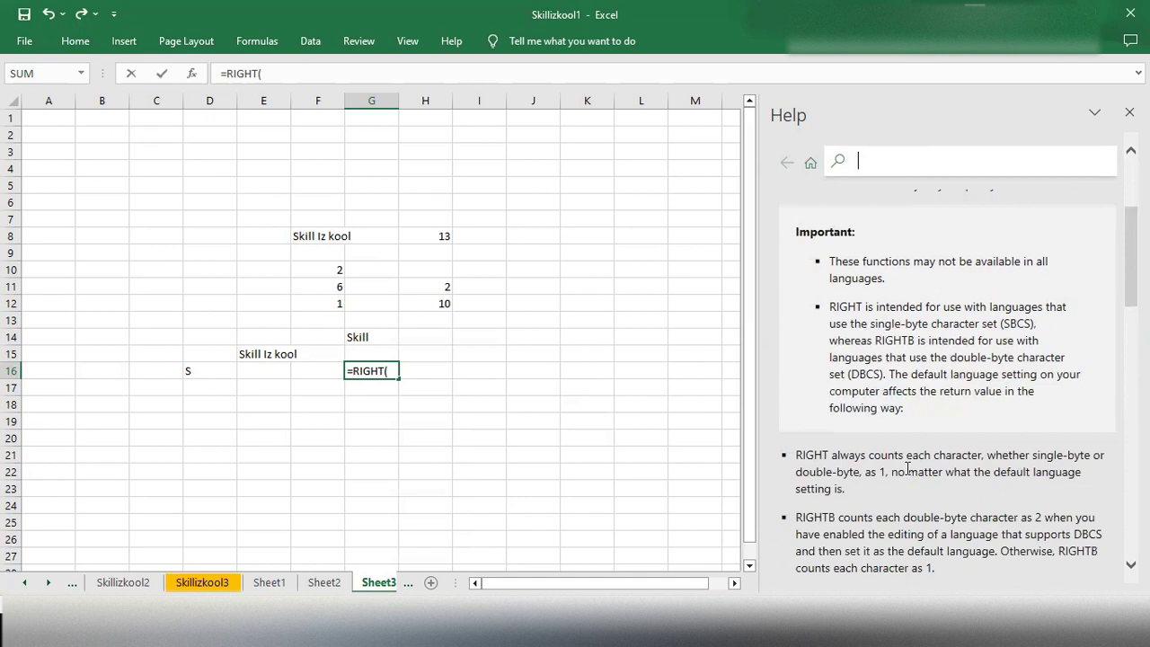
pyautogui.scroll(-1, 908, 469)
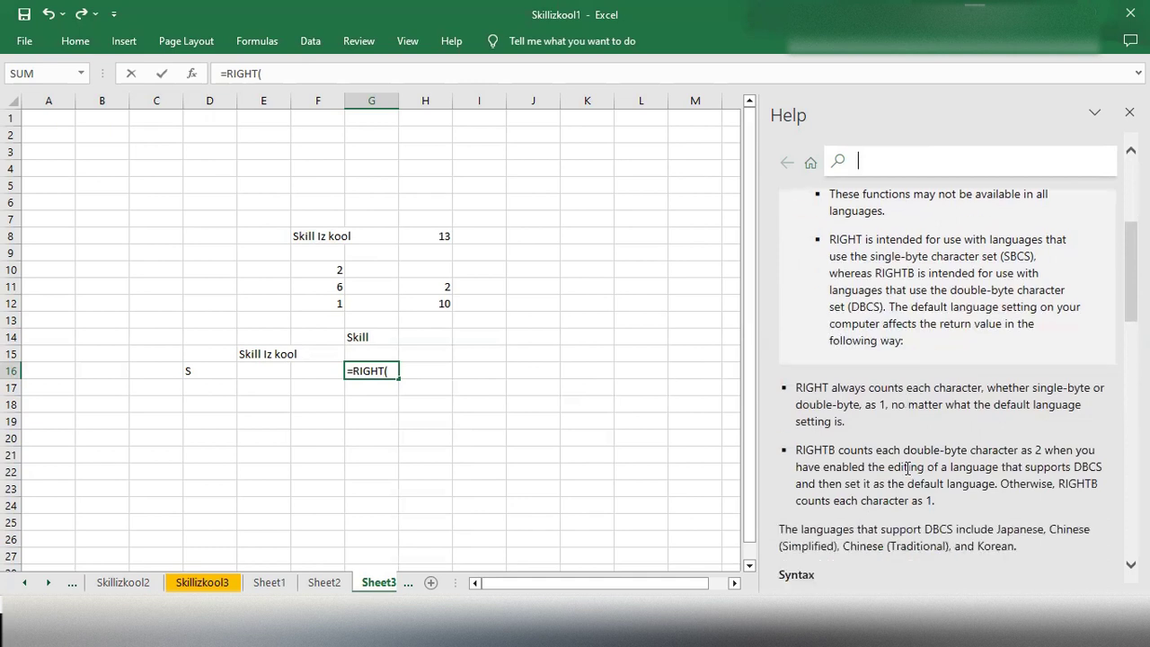
pyautogui.scroll(-3, 908, 468)
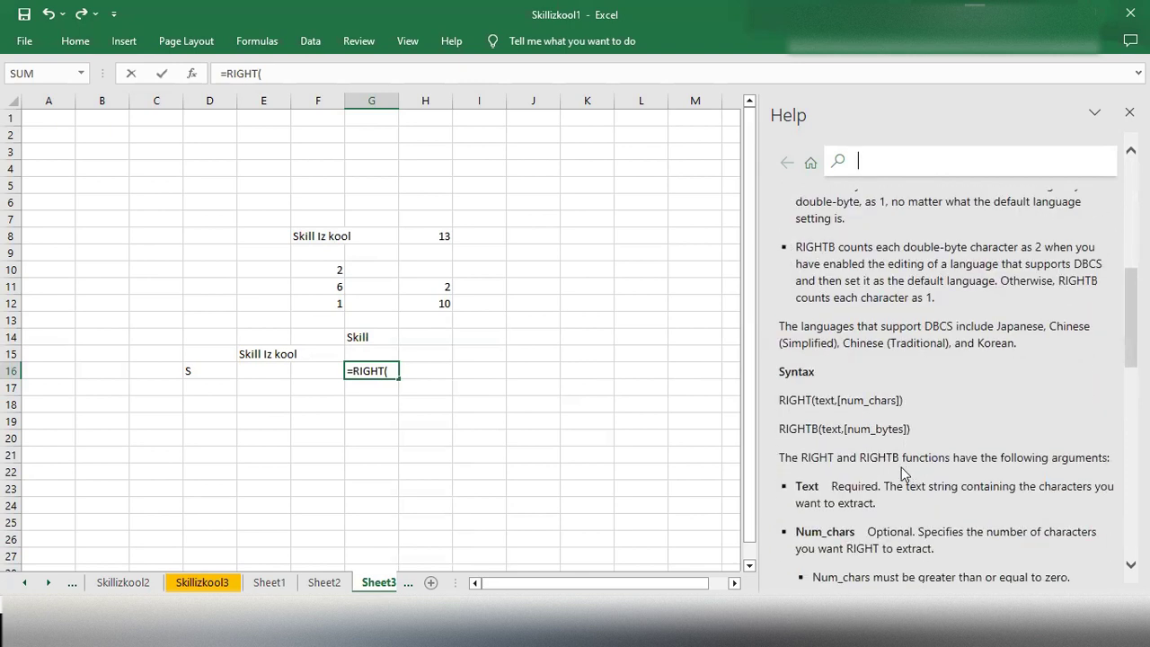
pyautogui.scroll(-1, 901, 467)
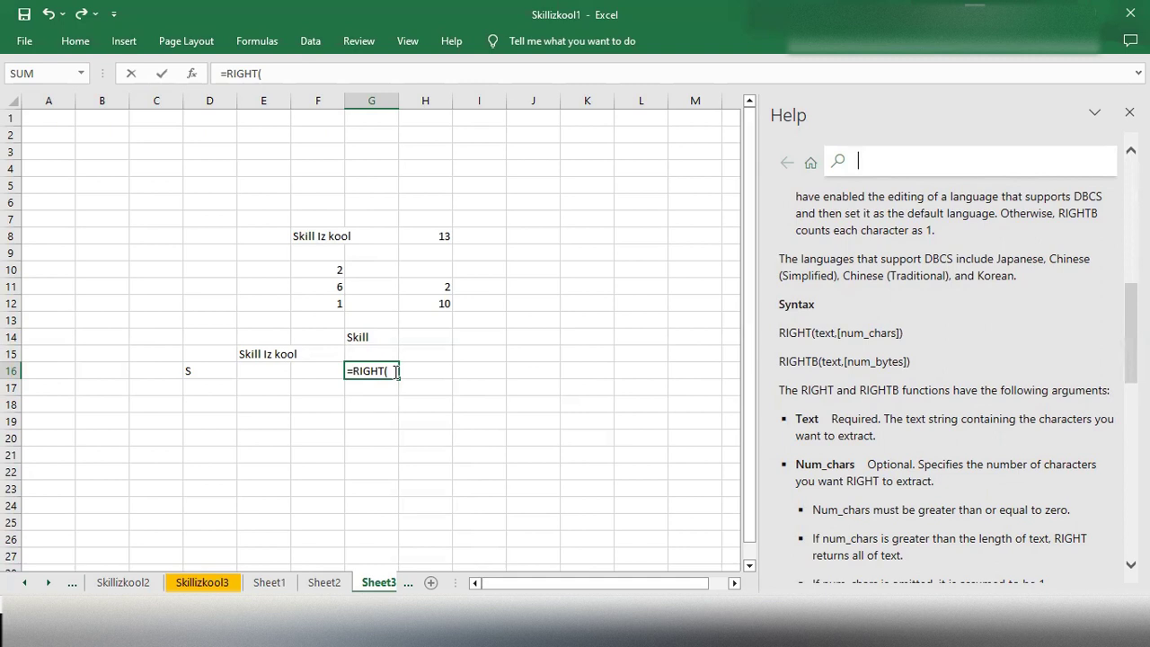
# - Complete G16's RIGHT formula with F8 as the text and 4 as the number of characters
pyautogui.click(326, 237)
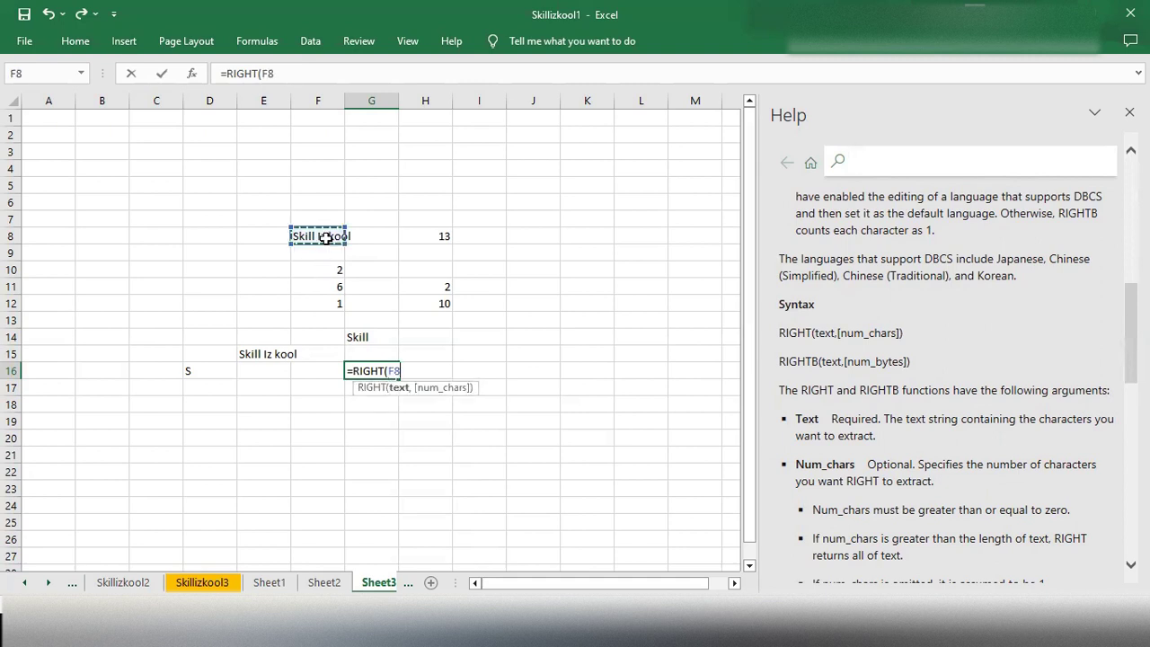
pyautogui.write(',')
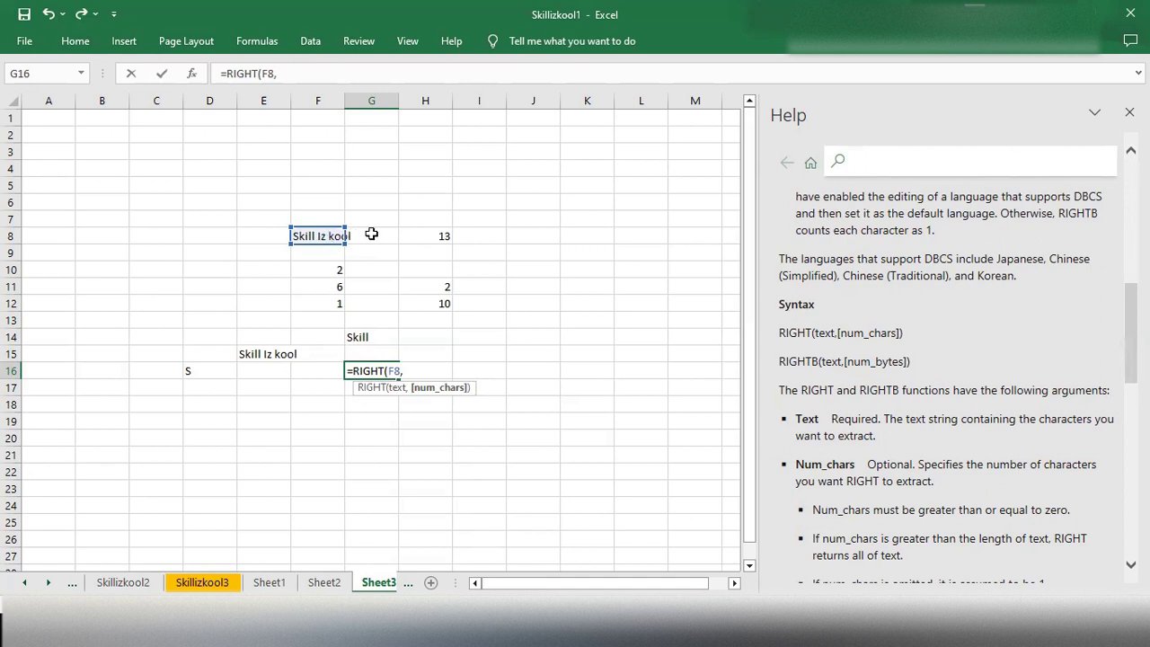
pyautogui.write('4)')
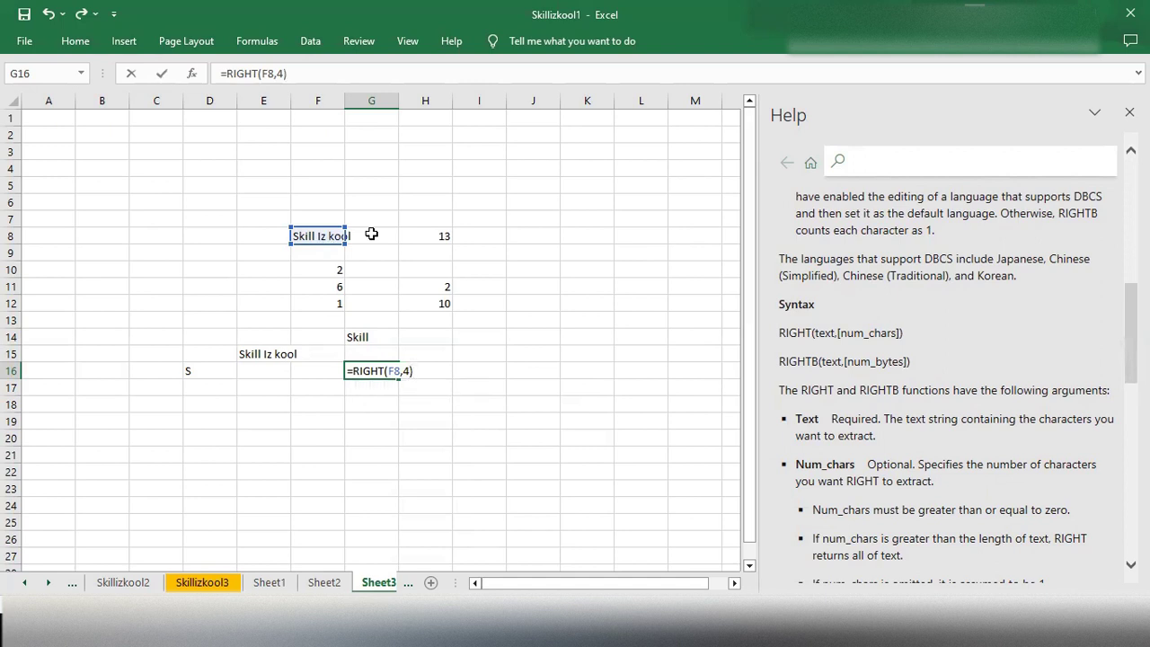
pyautogui.press('Return')
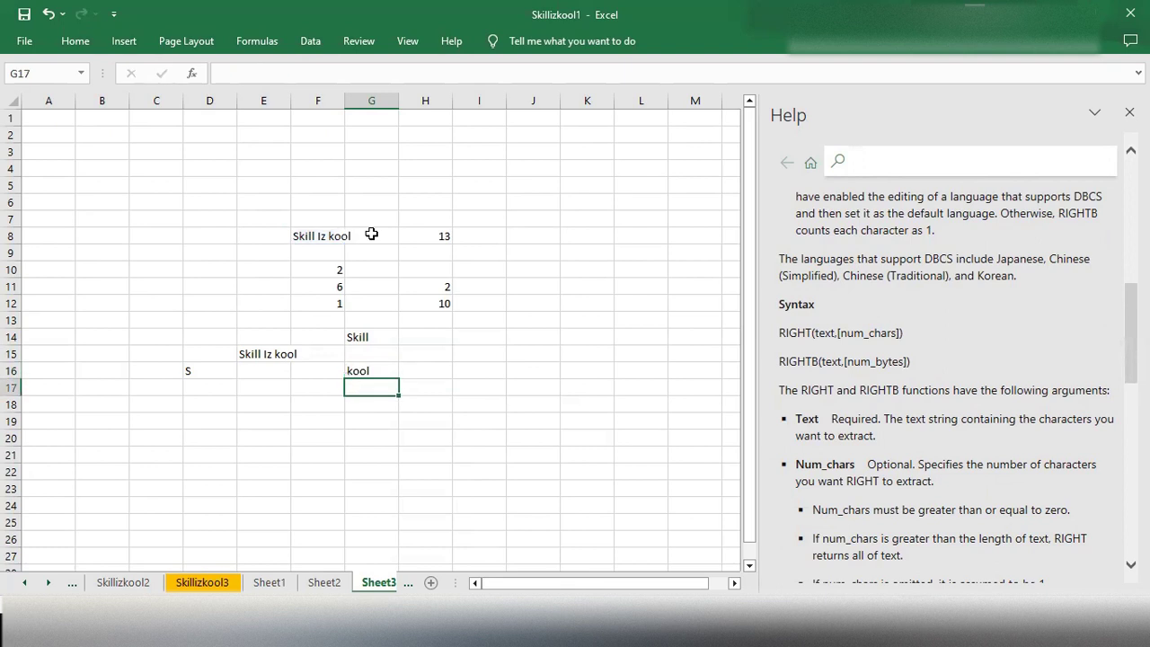
# - Examine the num_chars rules and the example table in the RIGHT function's help article
pyautogui.scroll(-7, 930, 394)
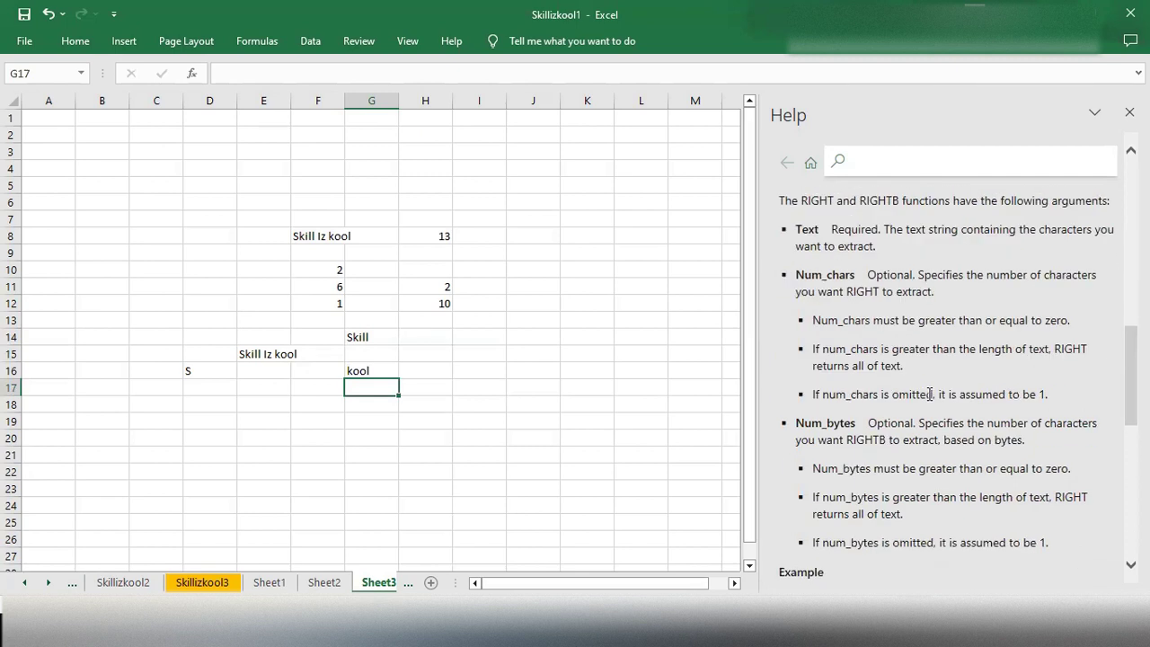
pyautogui.scroll(-3, 930, 394)
pyautogui.scroll(3, 930, 394)
pyautogui.scroll(-5, 929, 394)
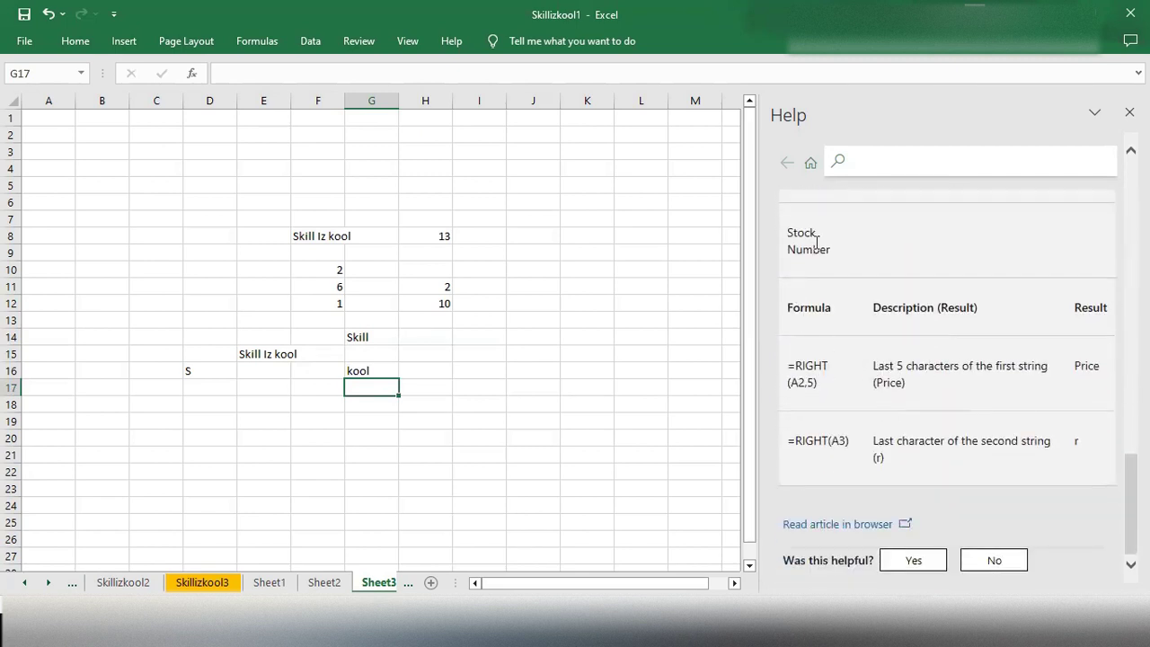
pyautogui.scroll(3, 840, 319)
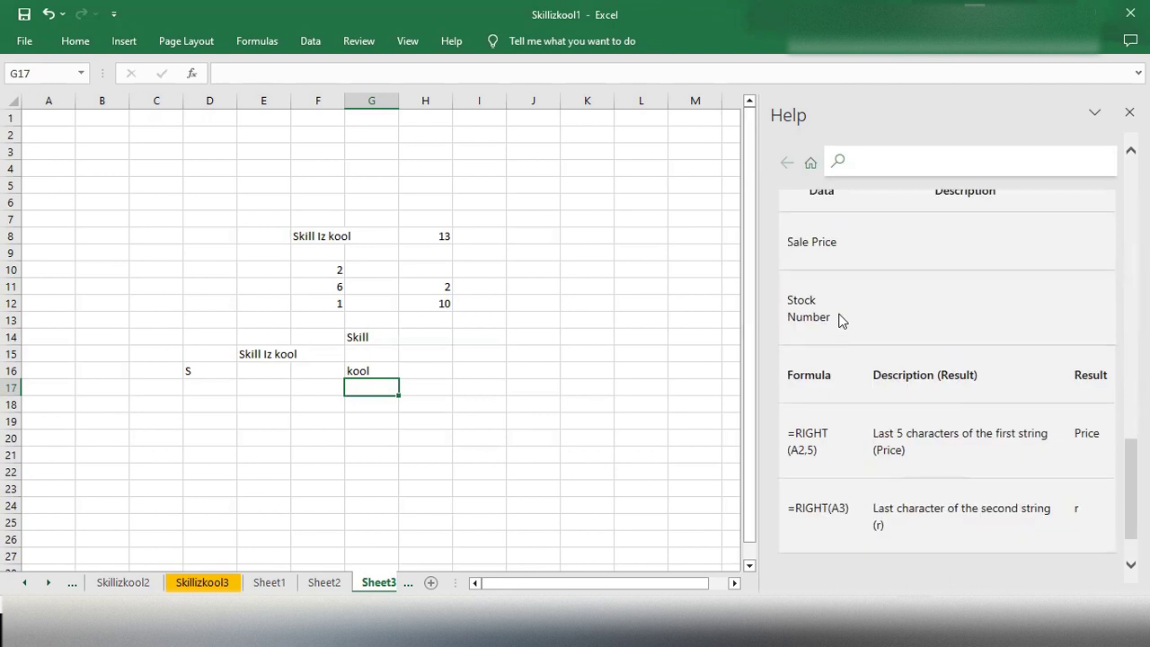
pyautogui.scroll(-3, 840, 319)
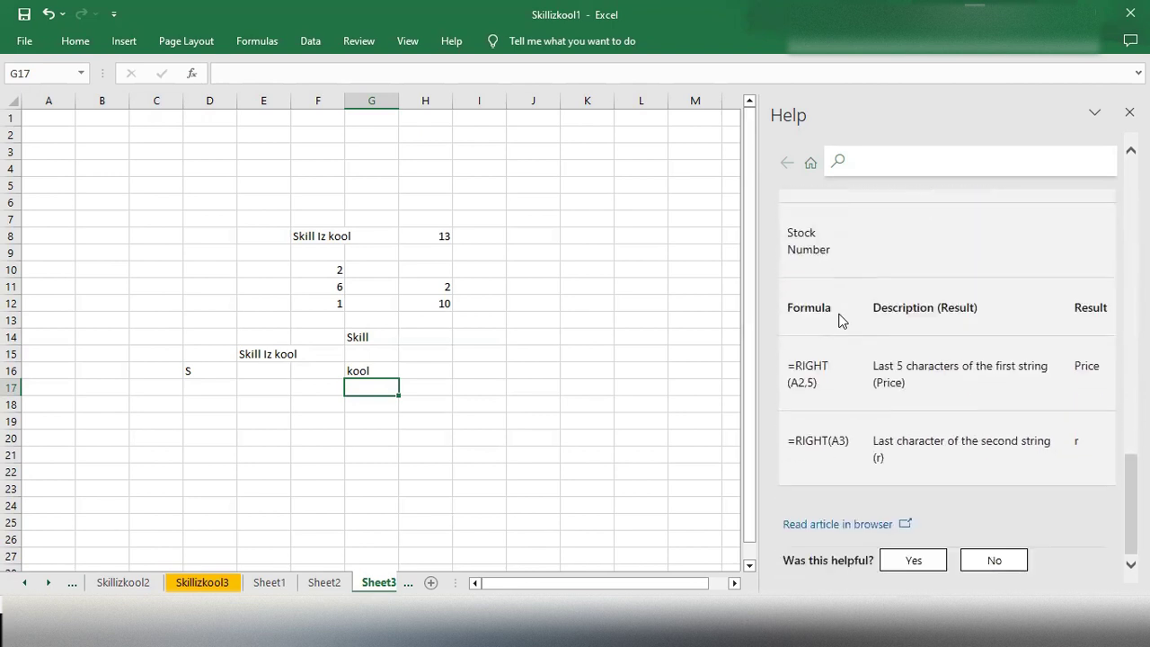
pyautogui.scroll(3, 840, 319)
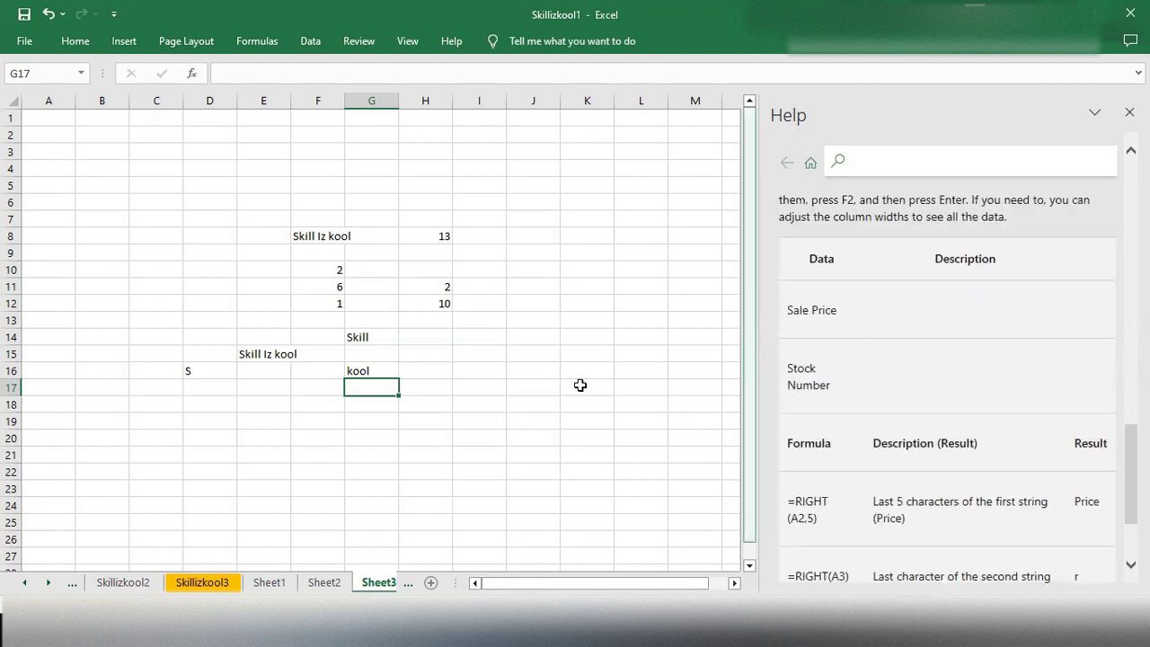
pyautogui.scroll(1, 876, 396)
pyautogui.scroll(15, 877, 396)
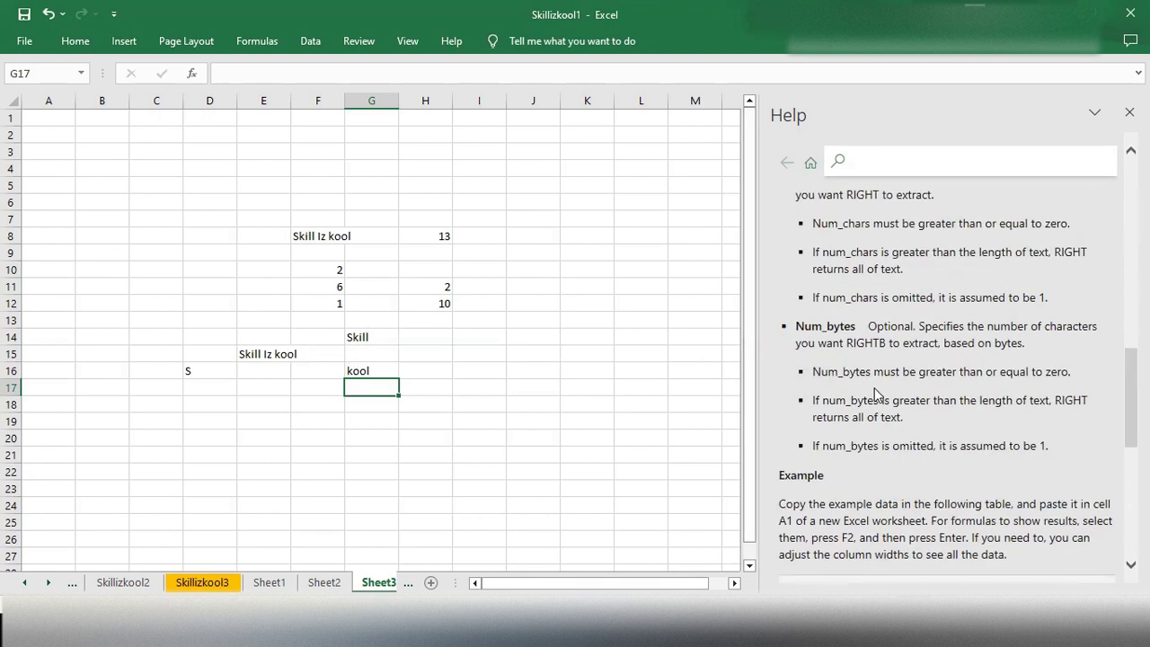
pyautogui.scroll(-6, 876, 395)
pyautogui.scroll(8, 876, 395)
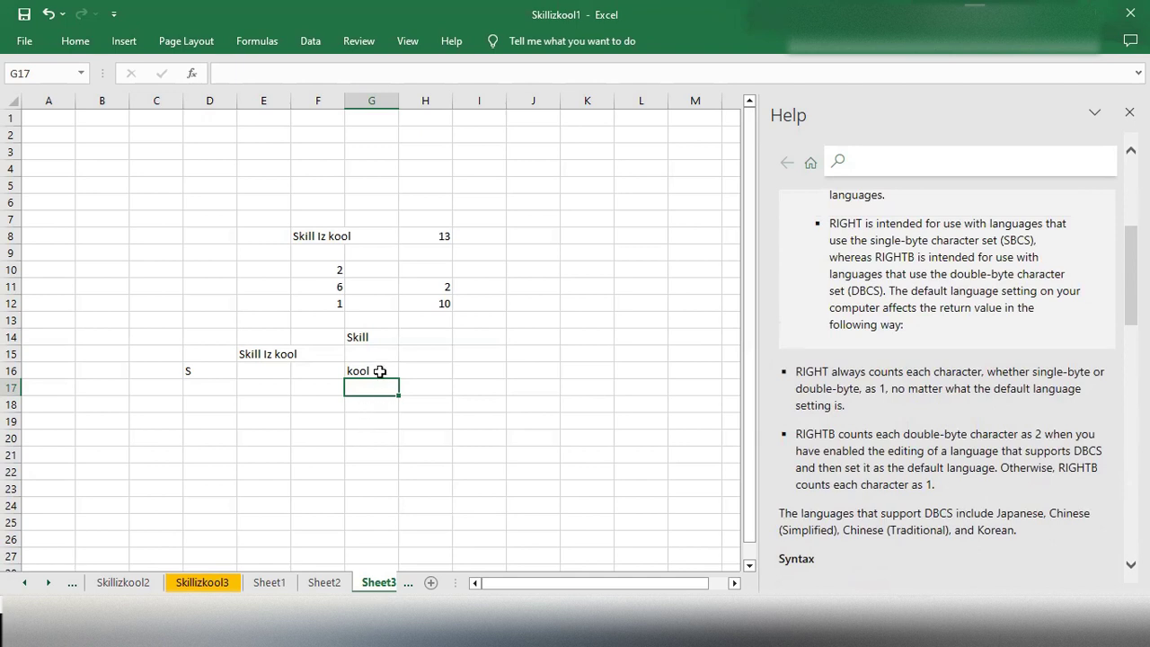
# - Start a MID formula in cell G18 and review the syntax and arguments in the MID function's help article
pyautogui.doubleClick(365, 404)
pyautogui.write('=MID')
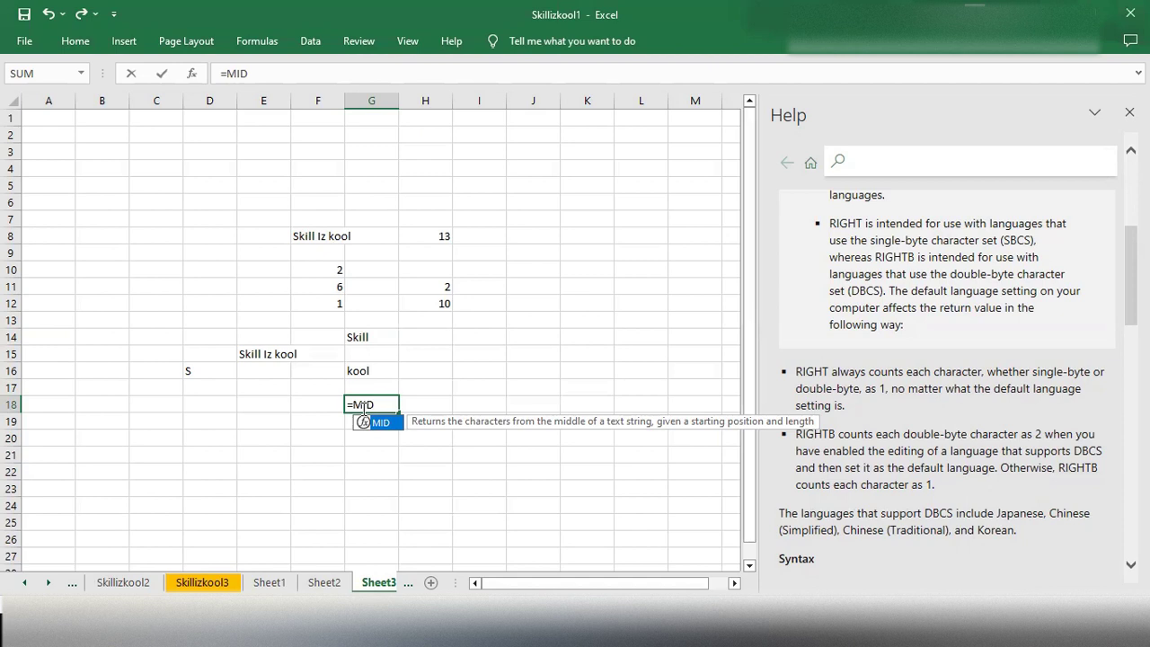
pyautogui.write('(')
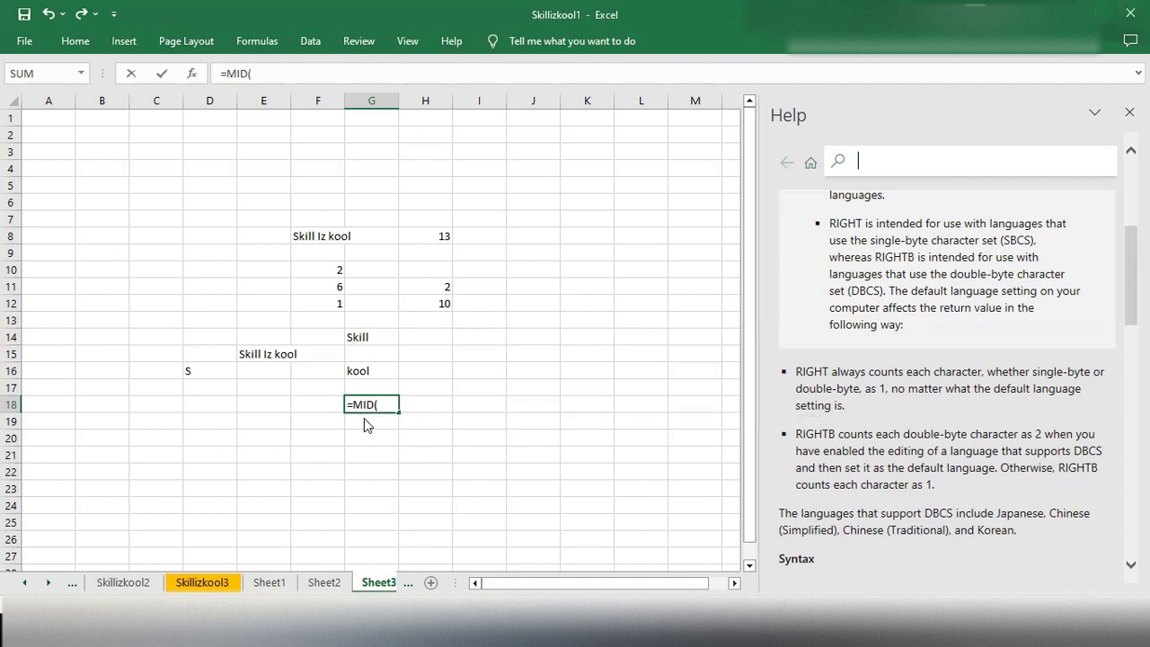
pyautogui.click(366, 422)
pyautogui.click(361, 454)
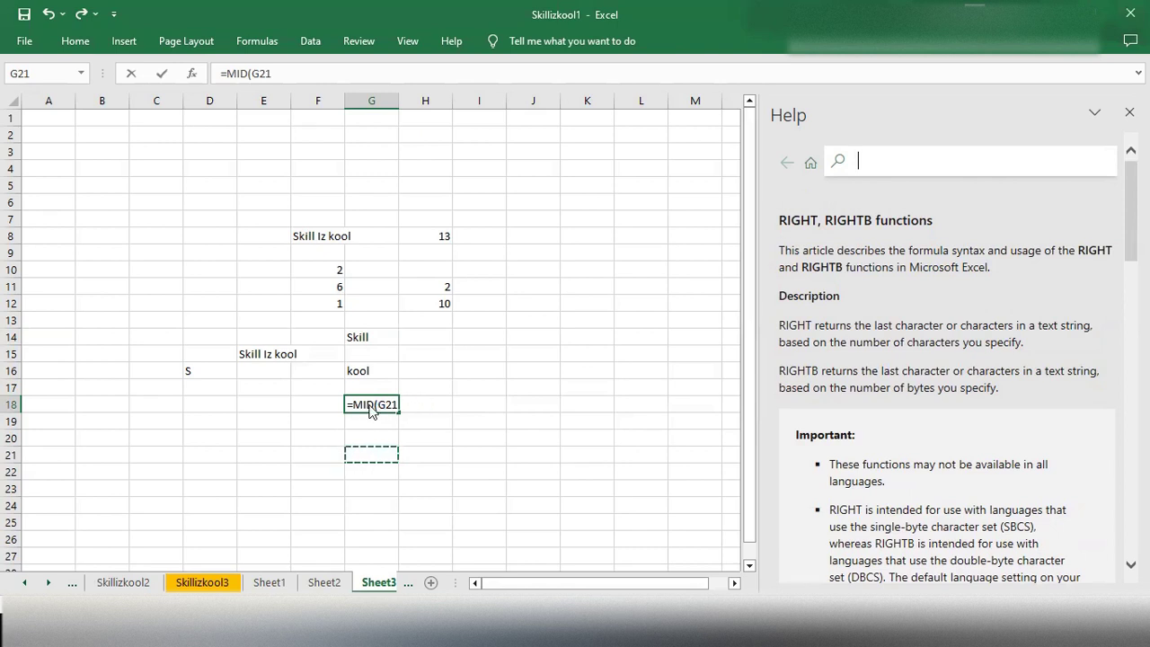
pyautogui.press('BackSpace')
pyautogui.press('BackSpace')
pyautogui.press('BackSpace')
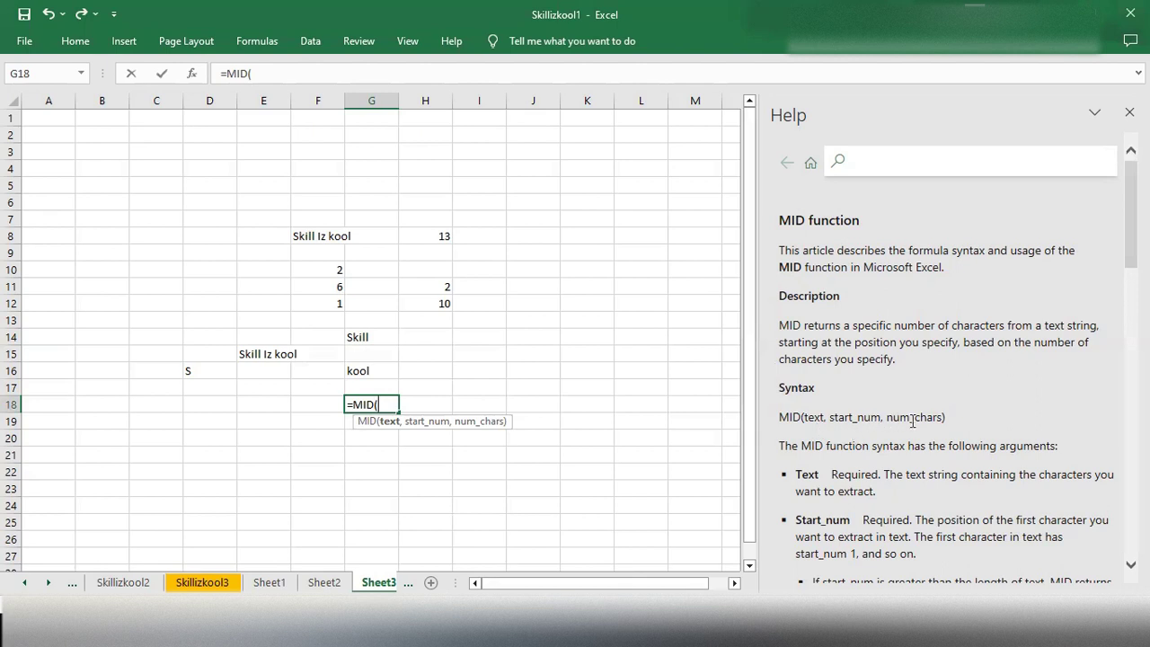
pyautogui.scroll(-1, 913, 421)
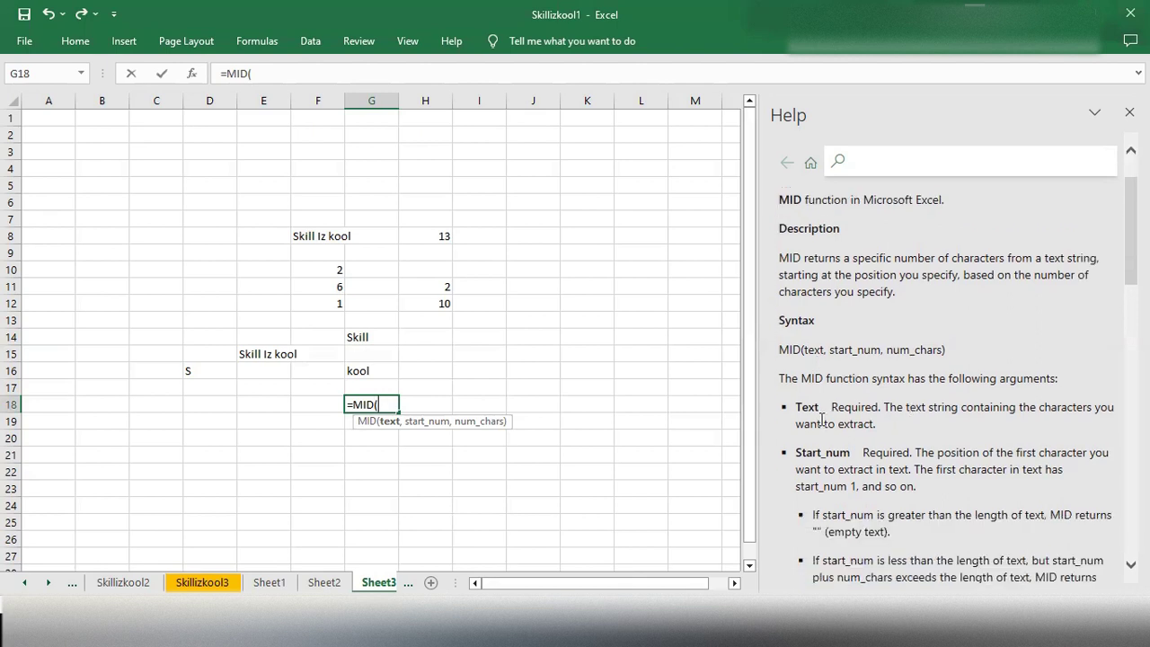
pyautogui.scroll(-1, 890, 449)
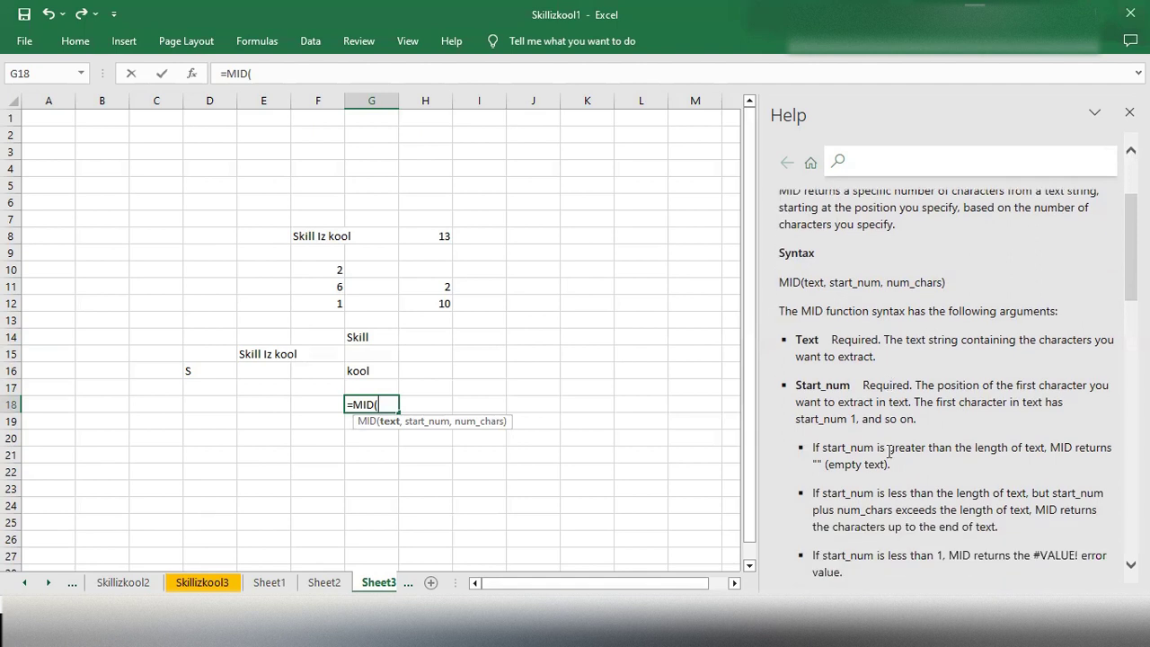
pyautogui.scroll(-1, 876, 482)
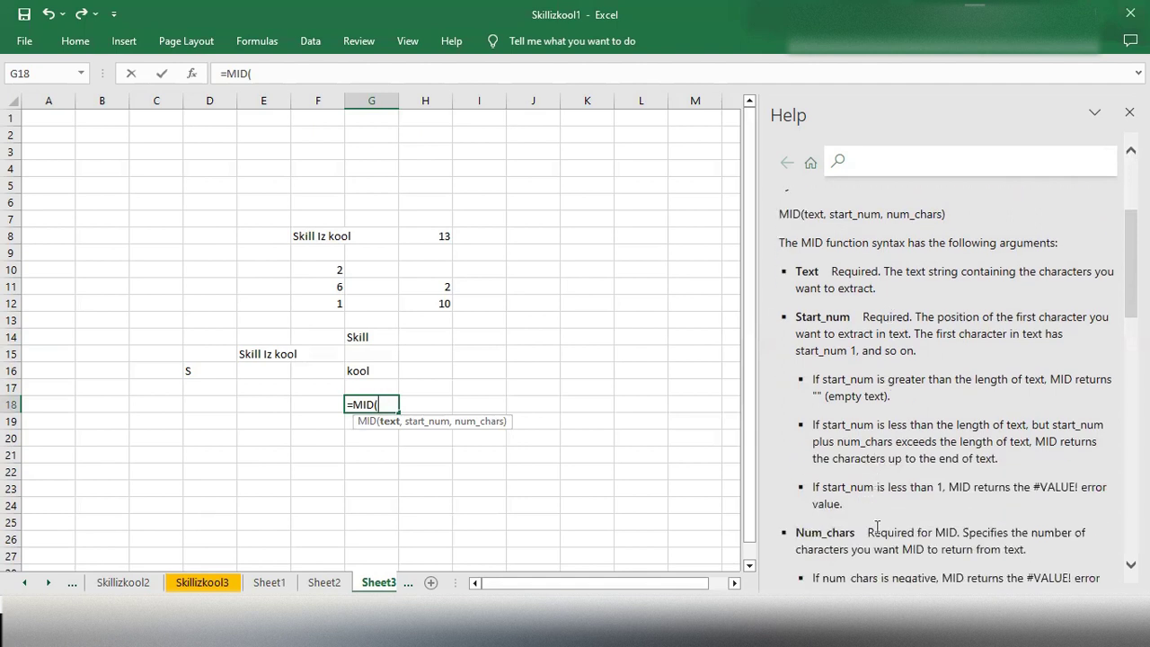
pyautogui.scroll(-3, 883, 528)
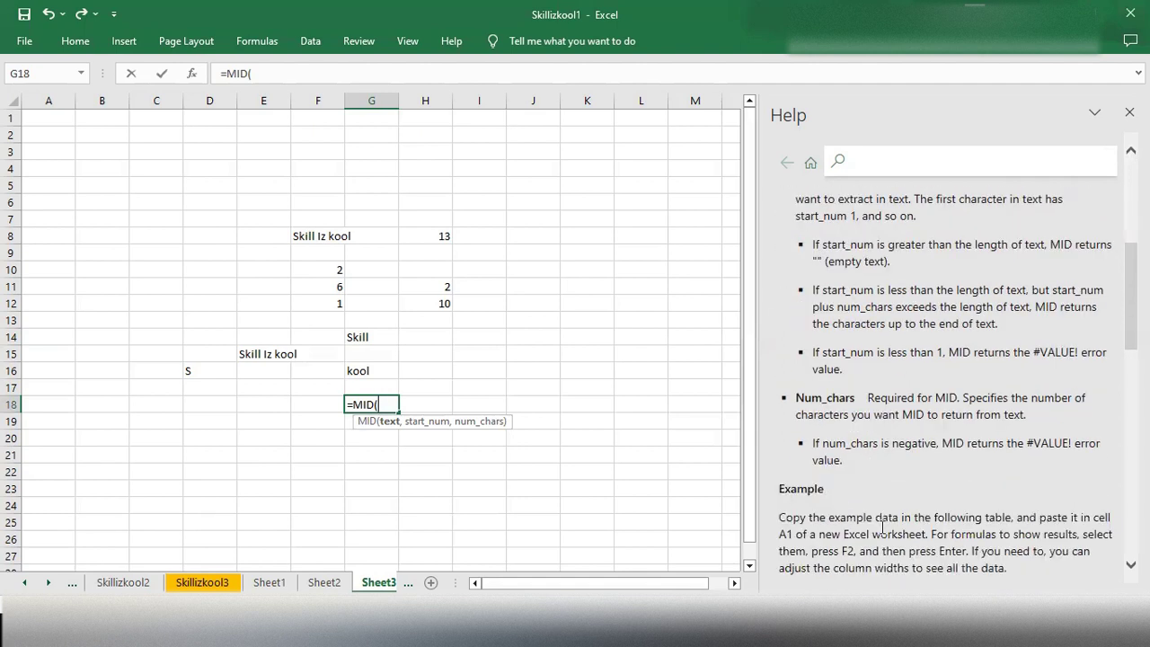
pyautogui.scroll(5, 882, 524)
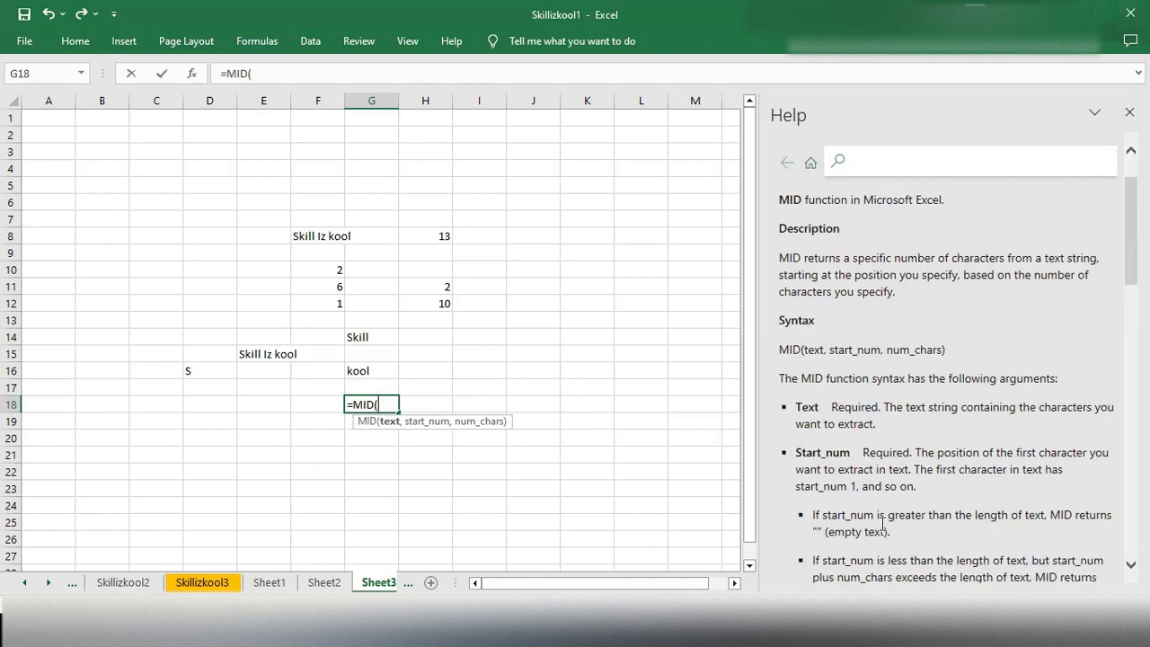
# - Complete G18's MID formula with F8 as the text, 6 as the start position and 4 as the number of characters
pyautogui.click(331, 233)
pyautogui.write(',')
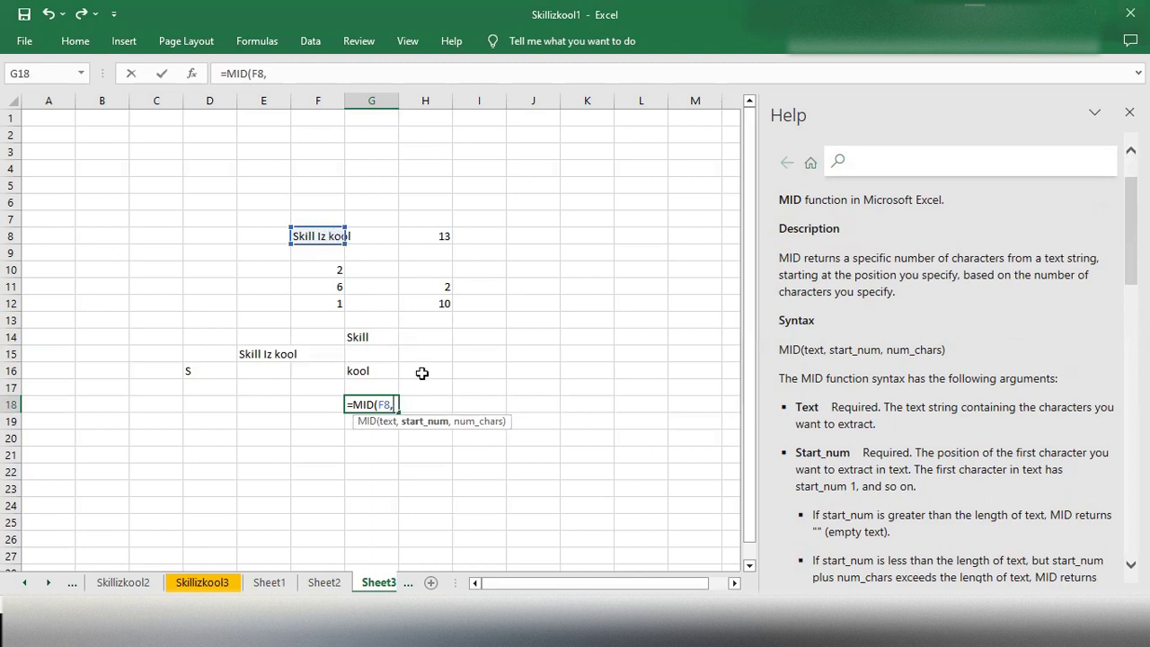
pyautogui.write('6,')
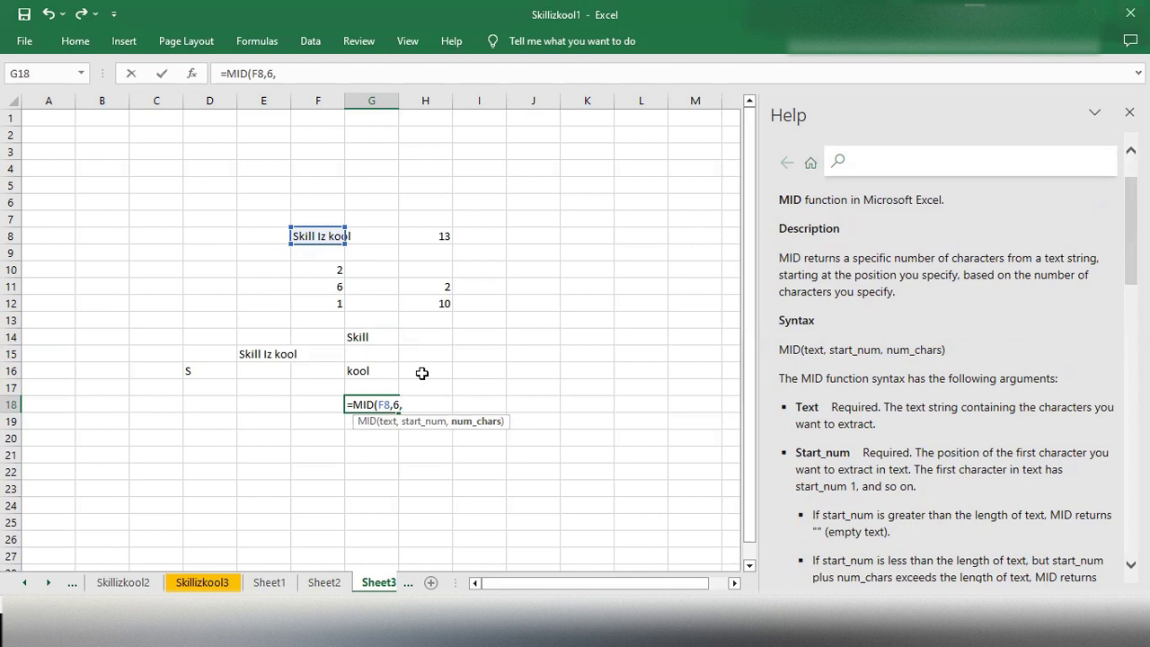
pyautogui.write('4)')
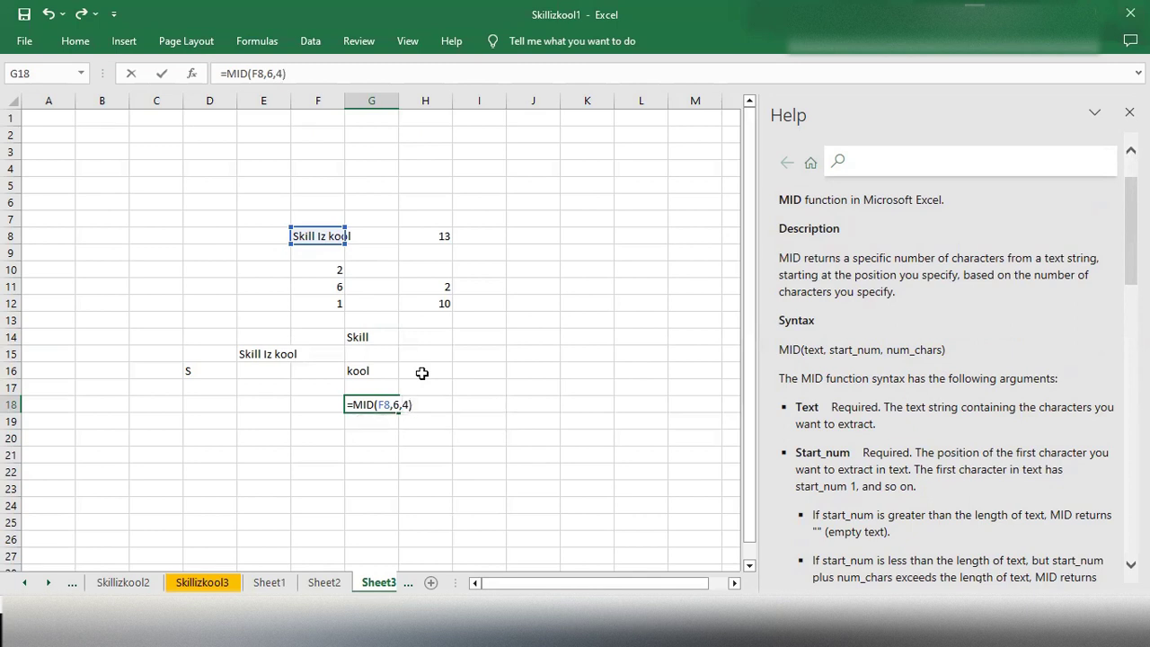
pyautogui.press('Return')
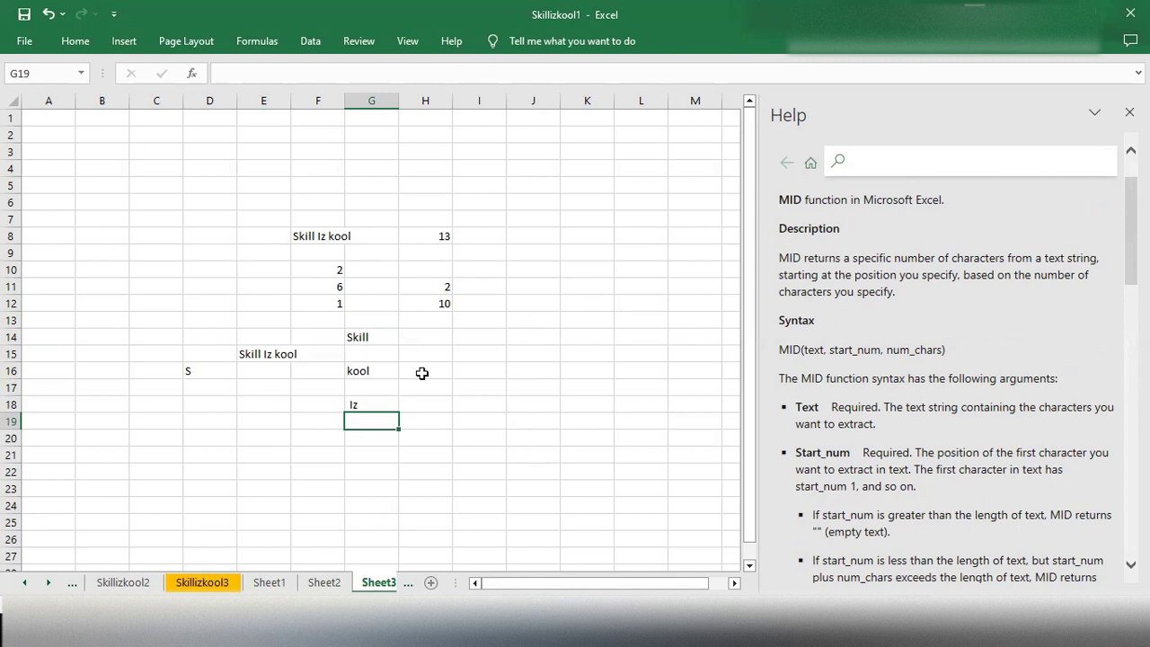
# - Change the start position in G18's MID formula to 8 and recheck the formula's arguments
pyautogui.doubleClick(359, 406)
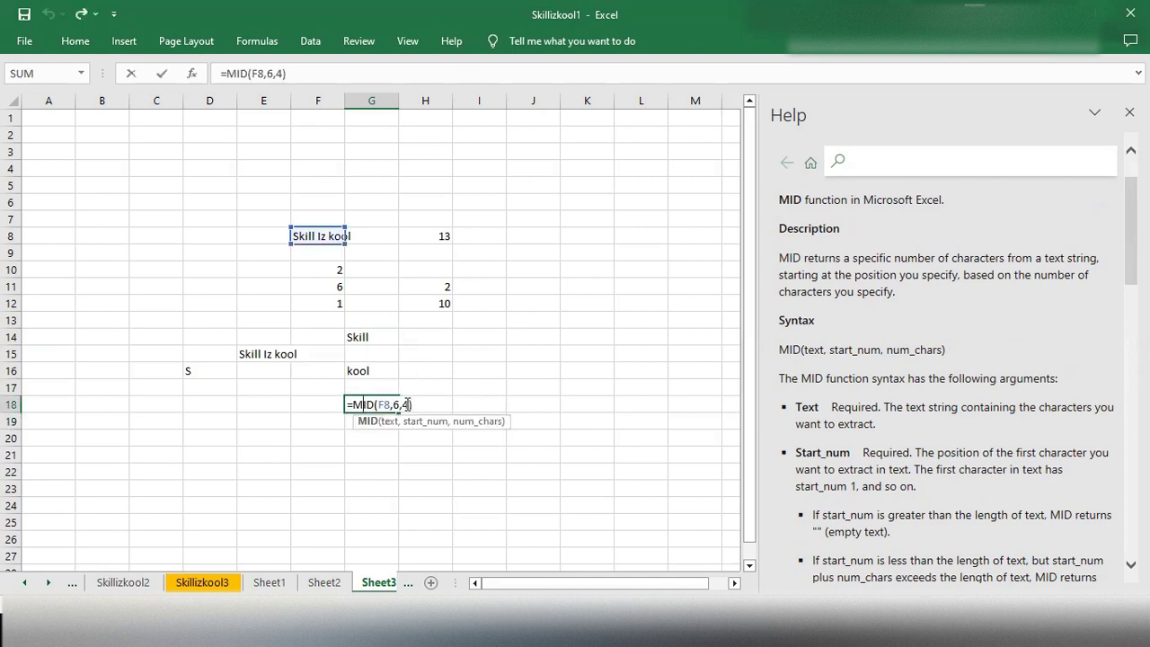
pyautogui.click(405, 406)
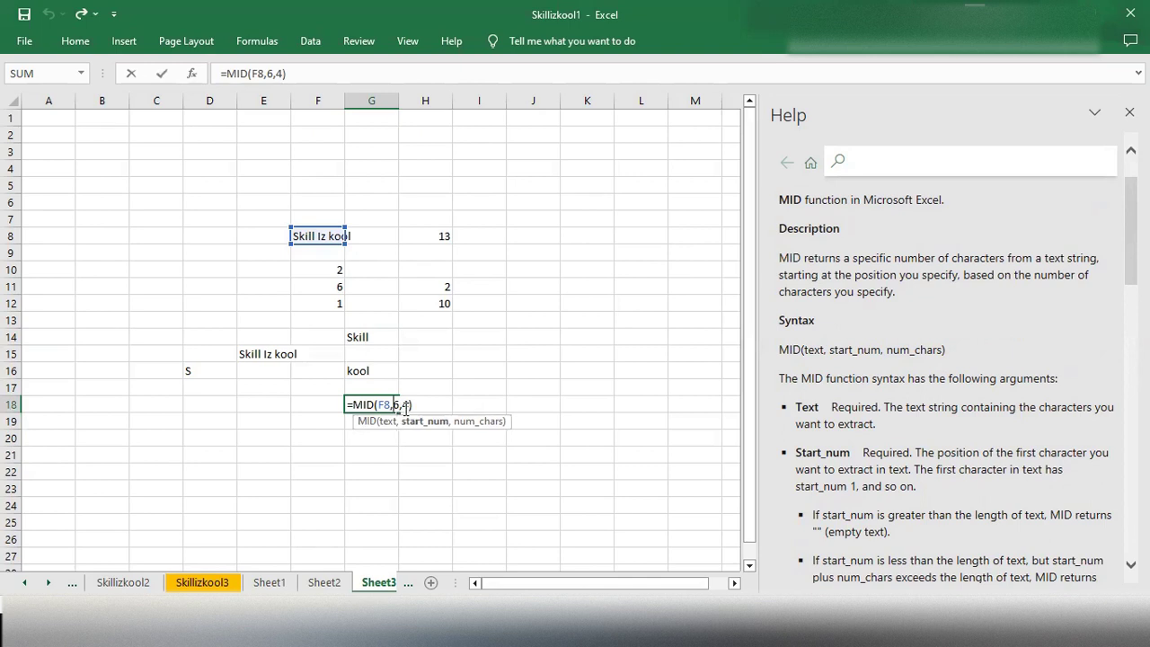
pyautogui.press('Delete')
pyautogui.write('8')
pyautogui.press('Right')
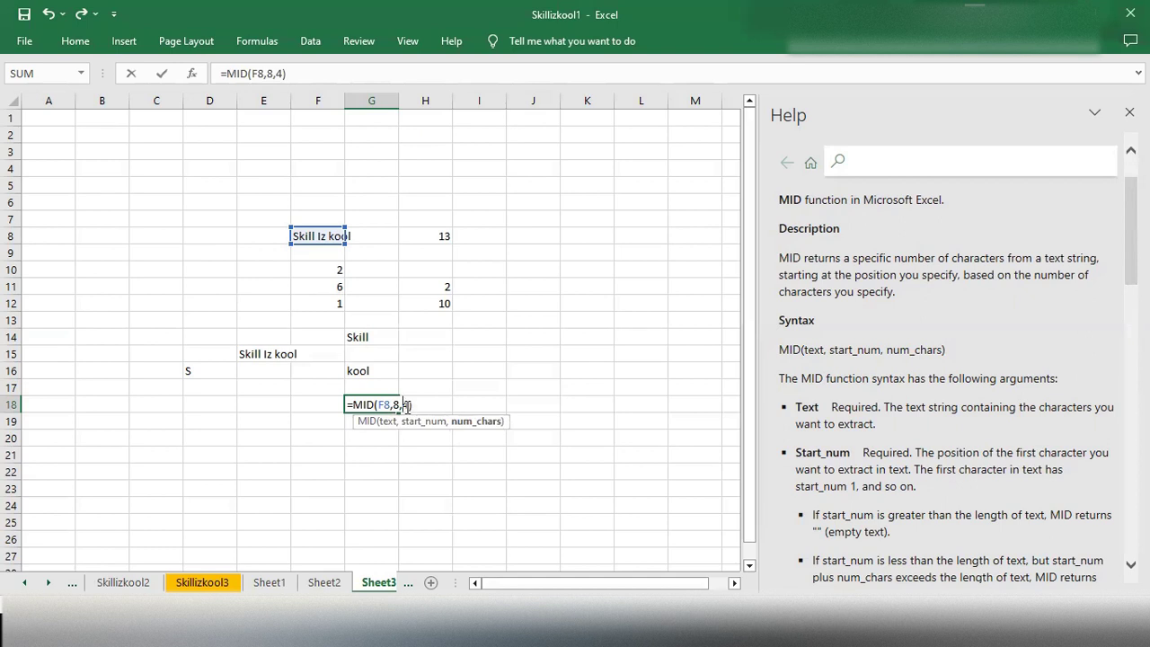
pyautogui.press('Return')
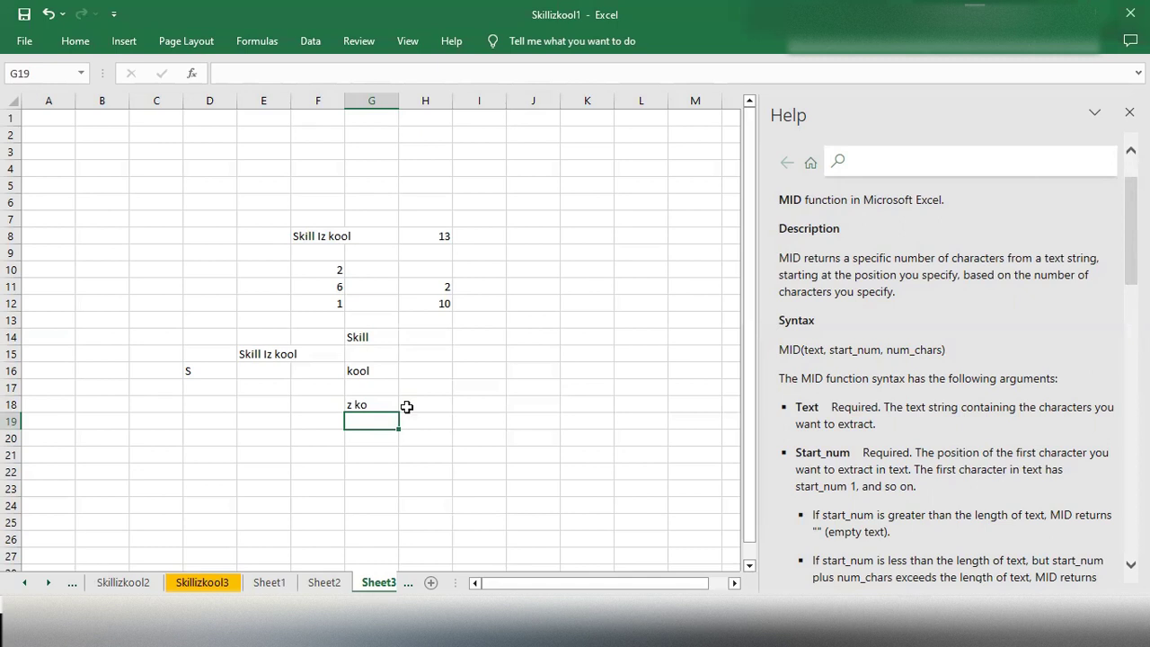
pyautogui.click(362, 405)
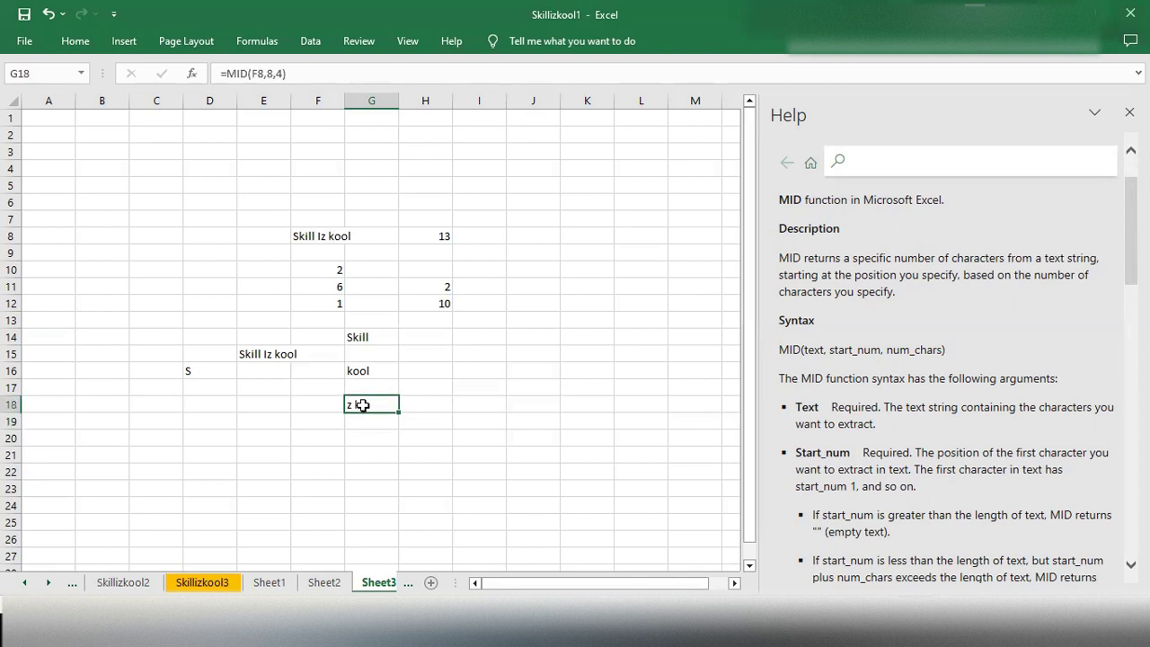
pyautogui.doubleClick(362, 405)
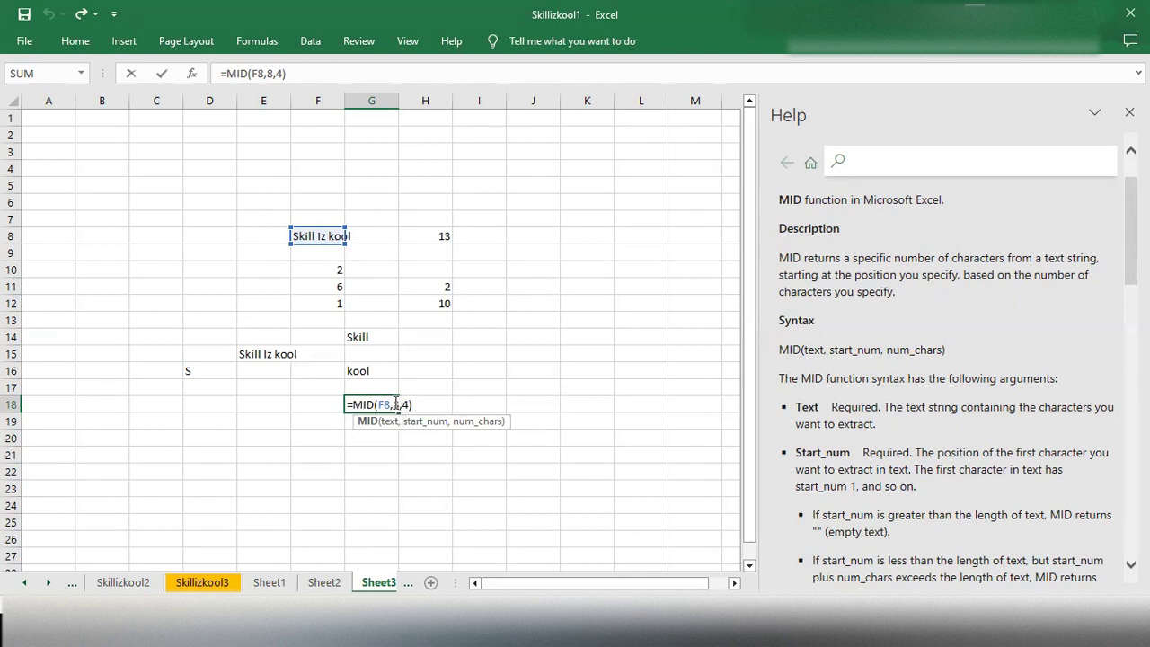
pyautogui.click(375, 462)
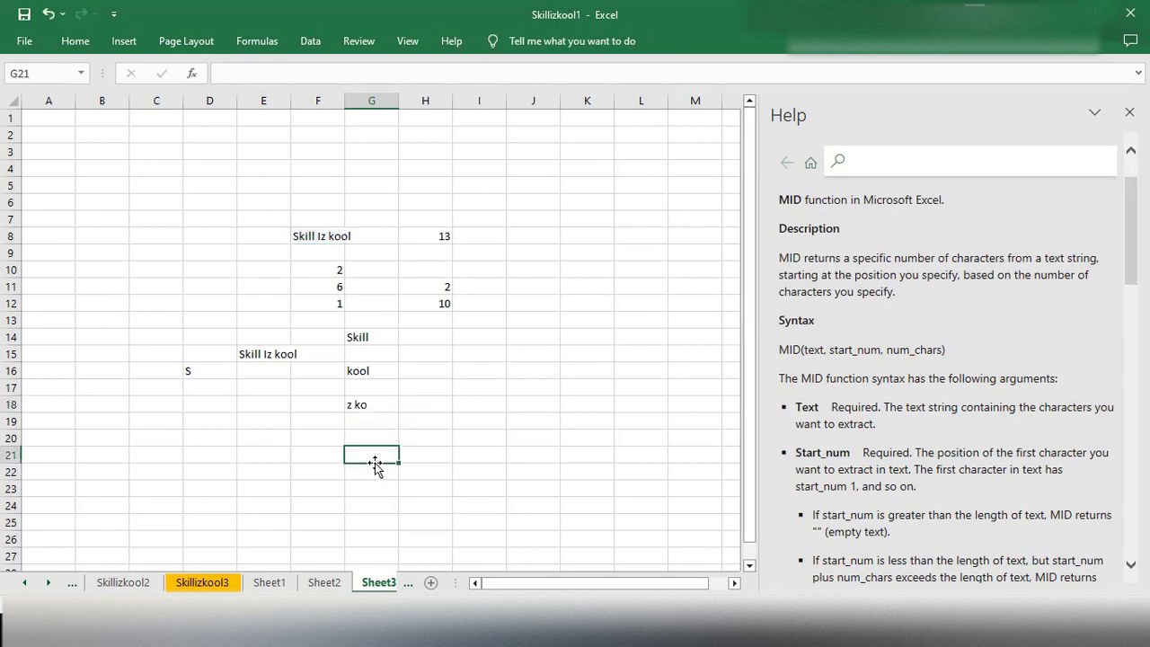
# - Edit the text reference in G18 so the formula reads =MID(JF8,8,4), and recheck the cell
pyautogui.doubleClick(380, 403)
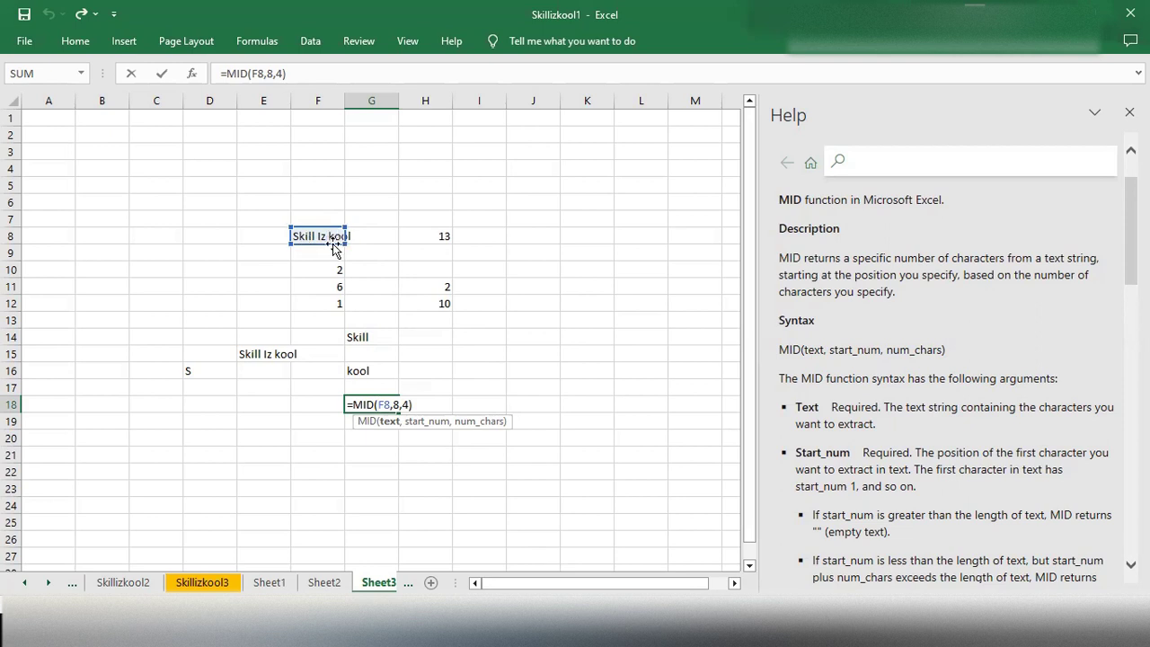
pyautogui.click(530, 418)
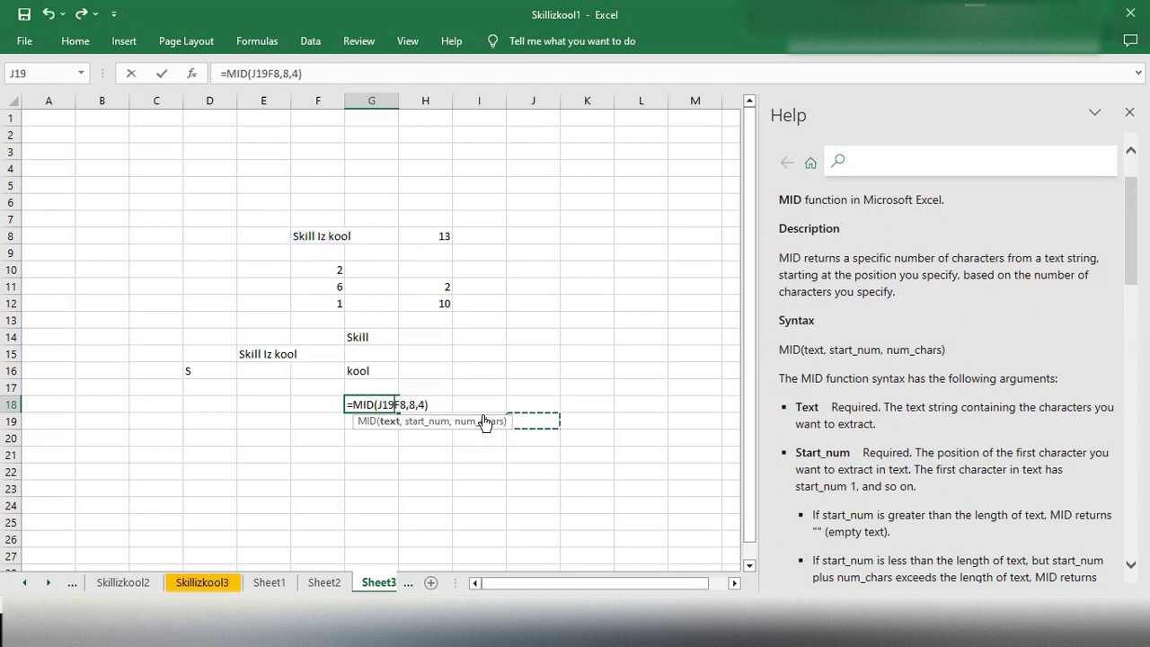
pyautogui.press('BackSpace')
pyautogui.press('BackSpace')
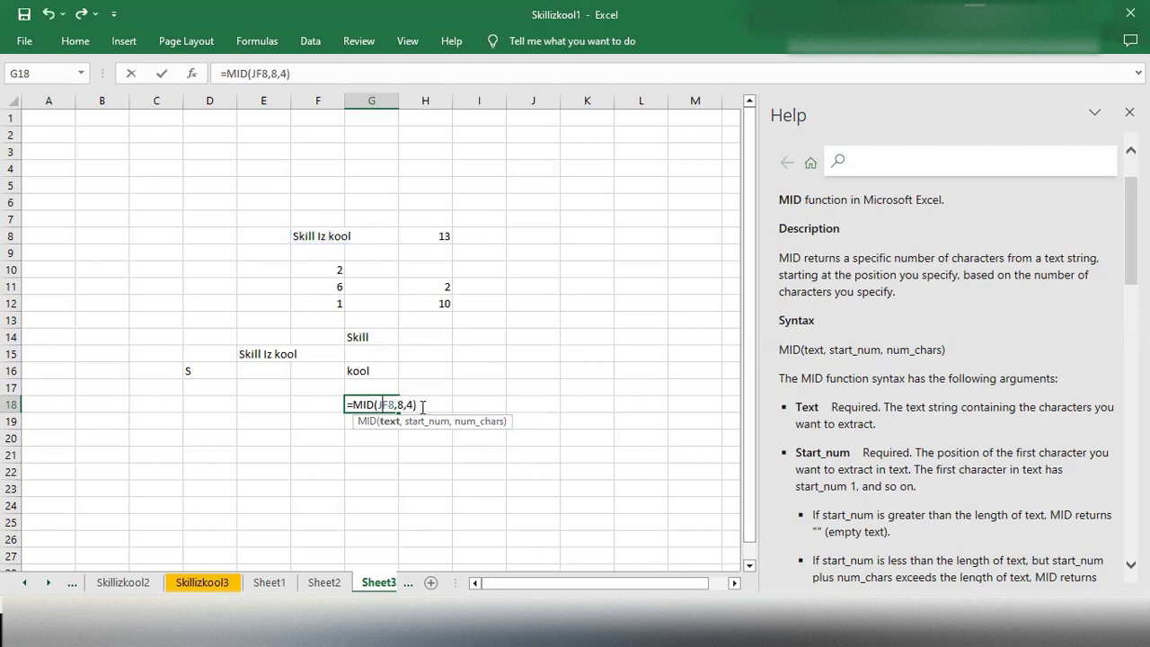
pyautogui.click(420, 406)
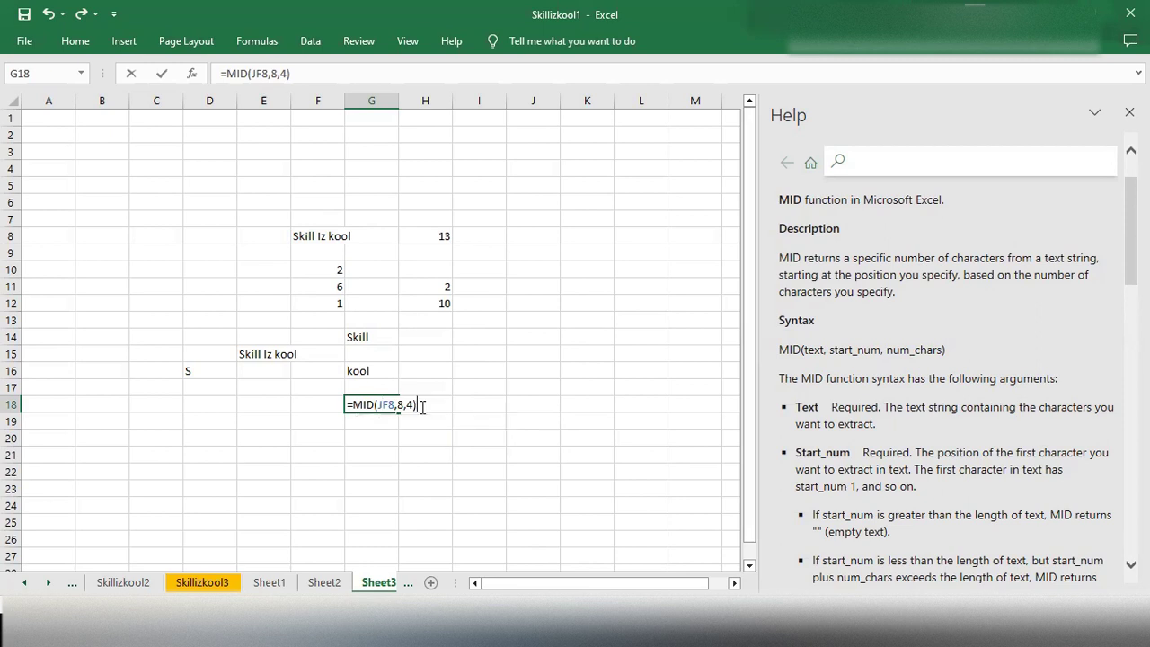
pyautogui.press('Return')
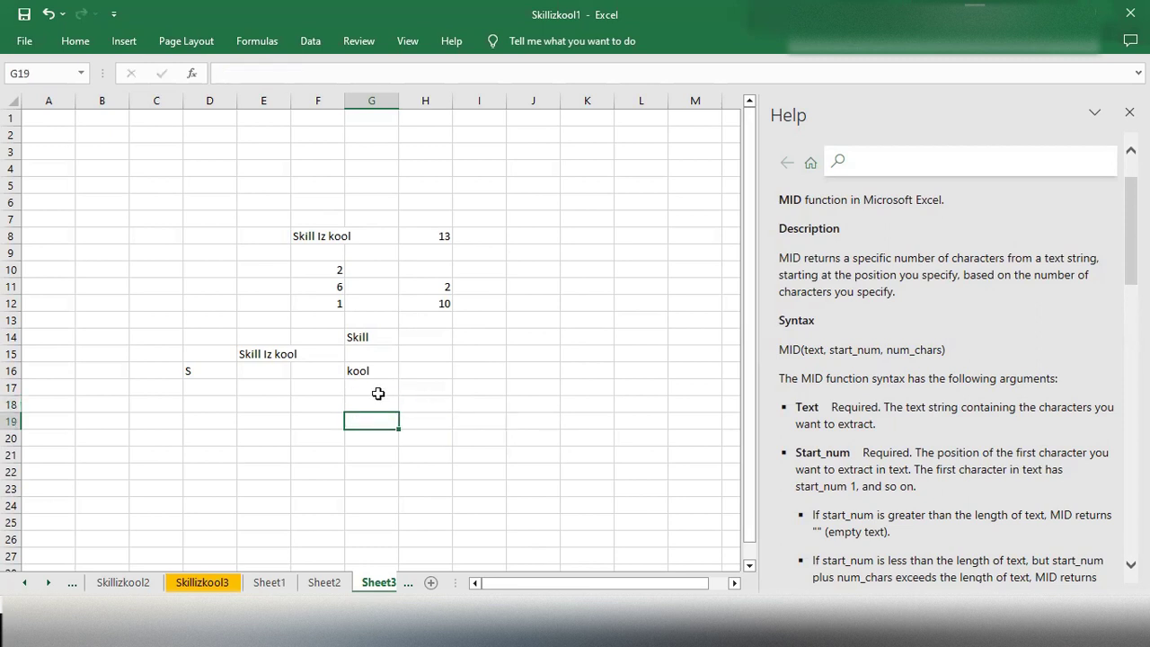
pyautogui.click(378, 404)
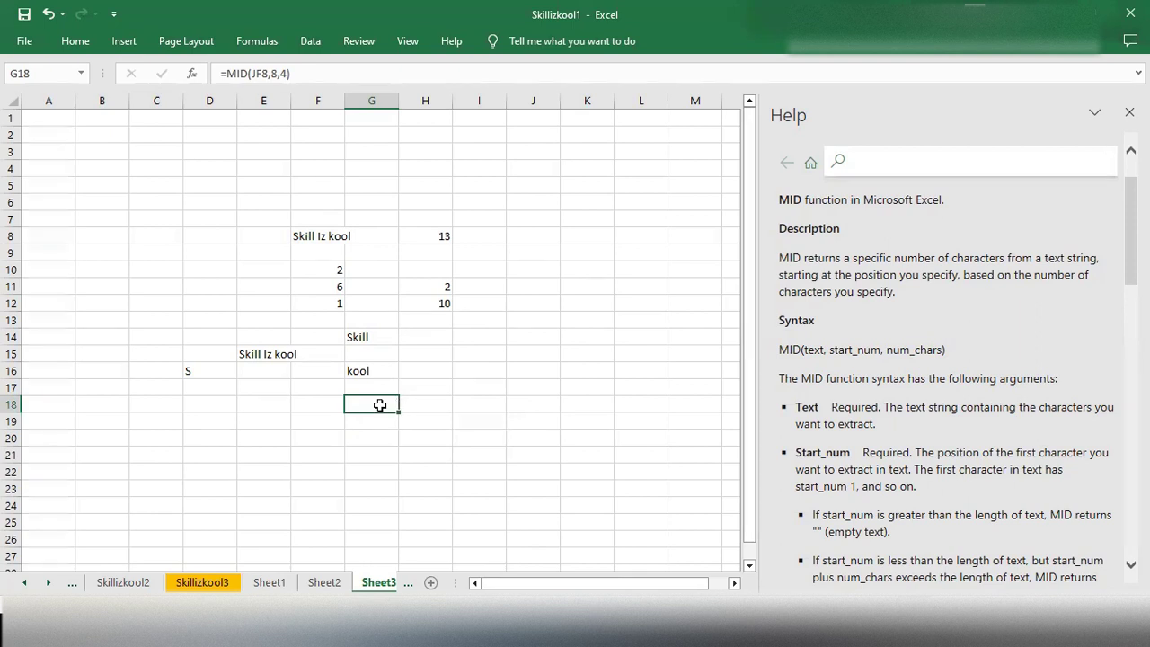
# - Examine the start_num and num_chars rules in the MID function's help article
pyautogui.doubleClick(459, 434)
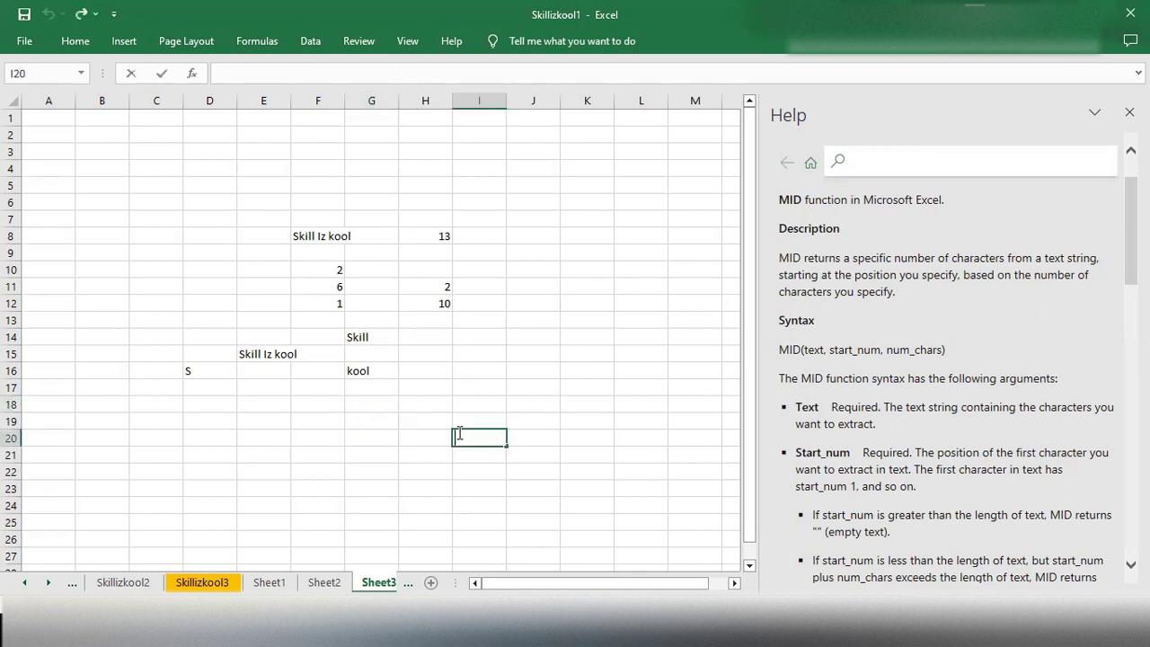
pyautogui.scroll(-3, 901, 410)
pyautogui.scroll(-5, 901, 411)
pyautogui.scroll(4, 901, 410)
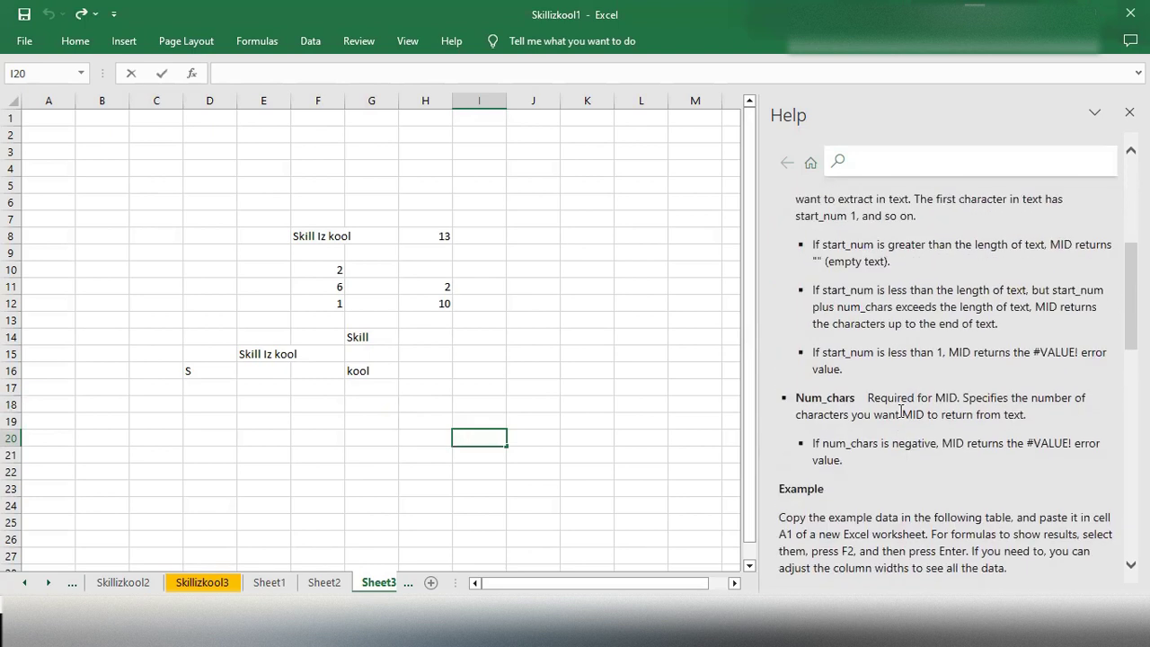
pyautogui.scroll(1, 902, 410)
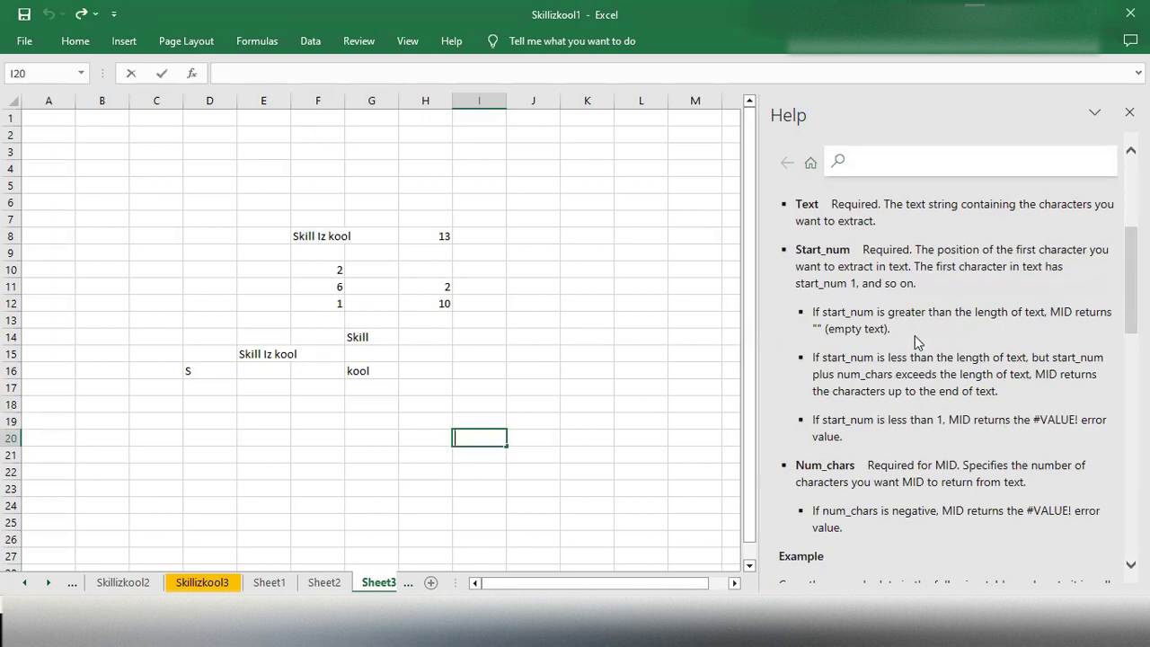
# - Enter =MID(F8,14,3) in cell I18 to test a start position beyond the text's length
pyautogui.doubleClick(475, 398)
pyautogui.click(475, 398)
pyautogui.write('=Mid')
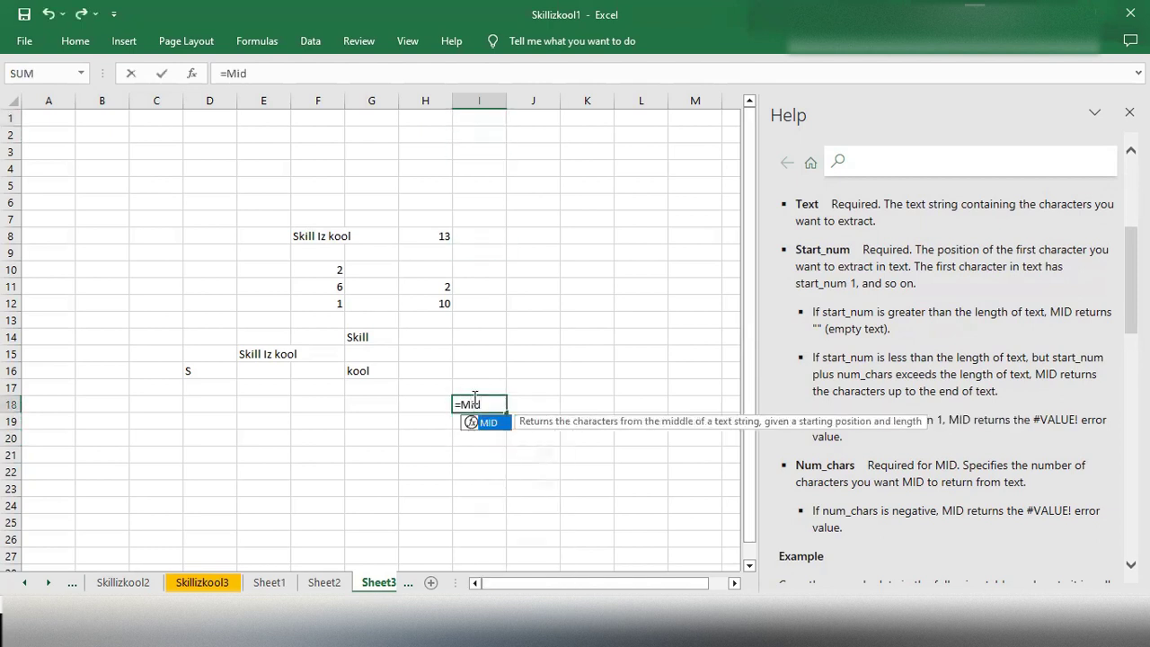
pyautogui.press('Tab')
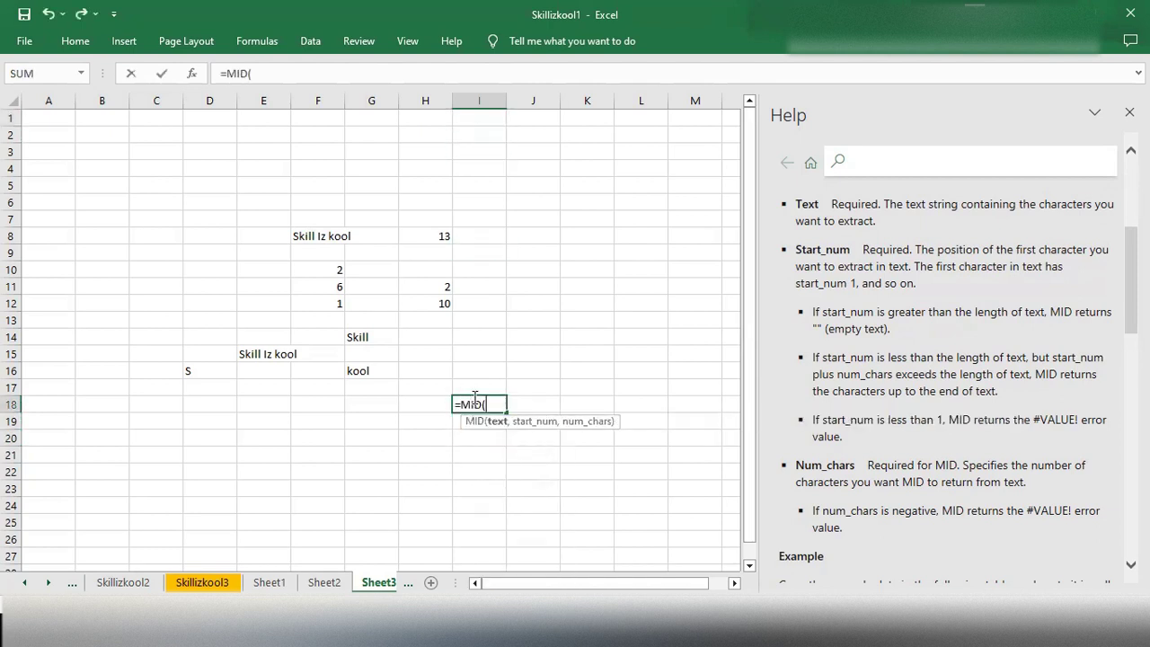
pyautogui.click(318, 235)
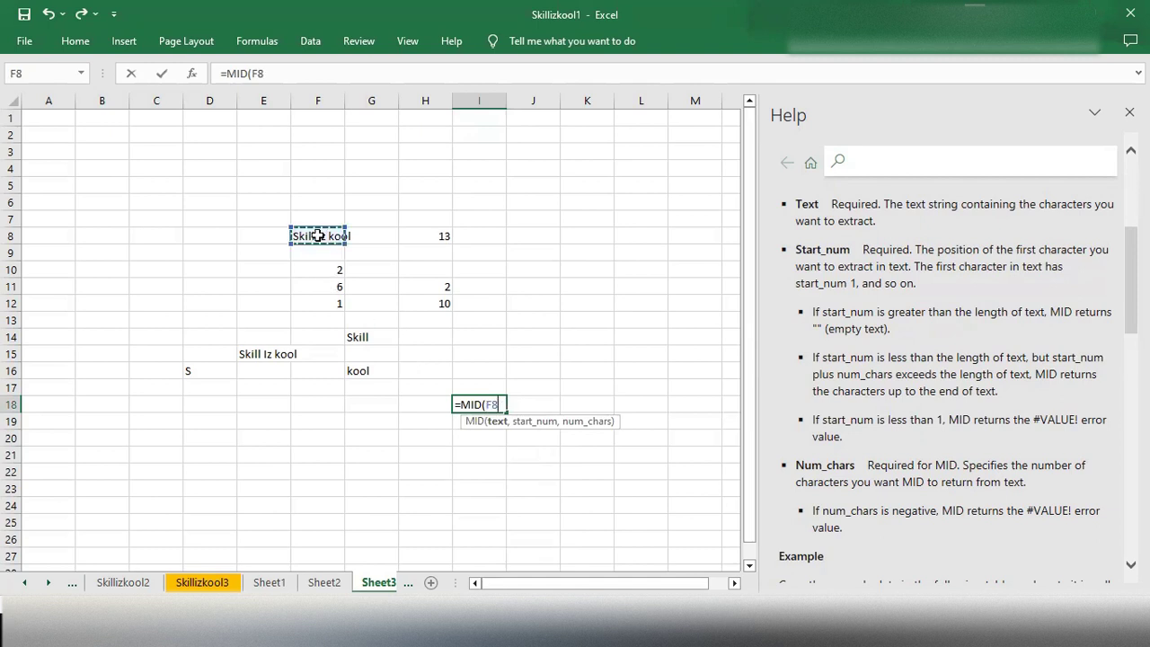
pyautogui.write(',14')
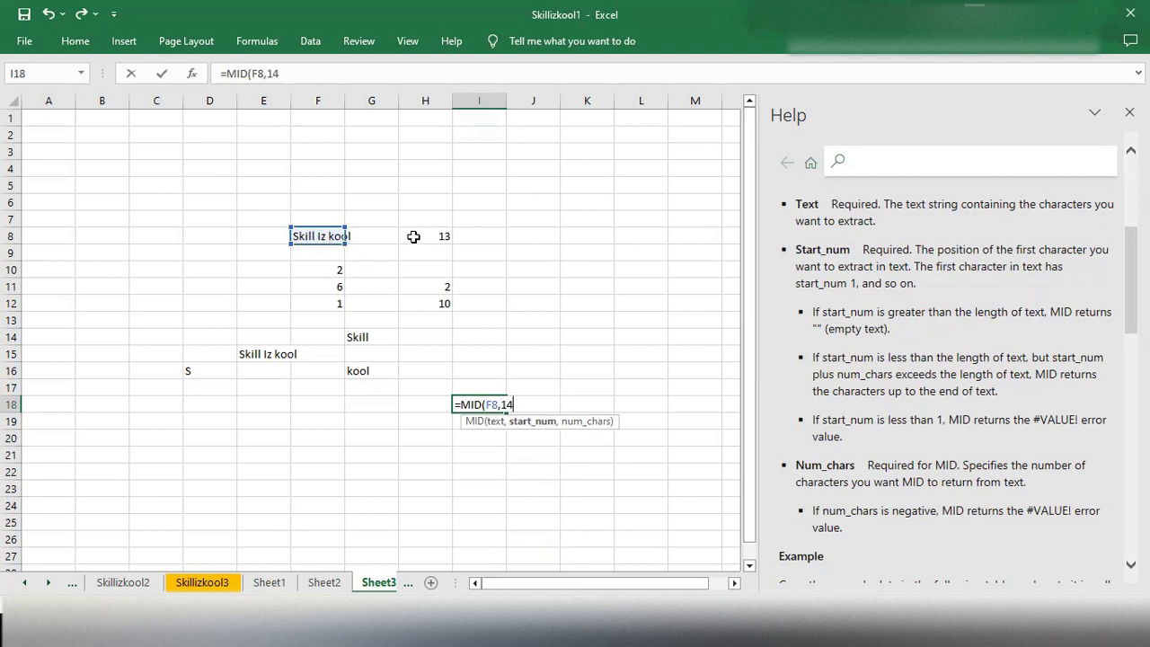
pyautogui.write(',')
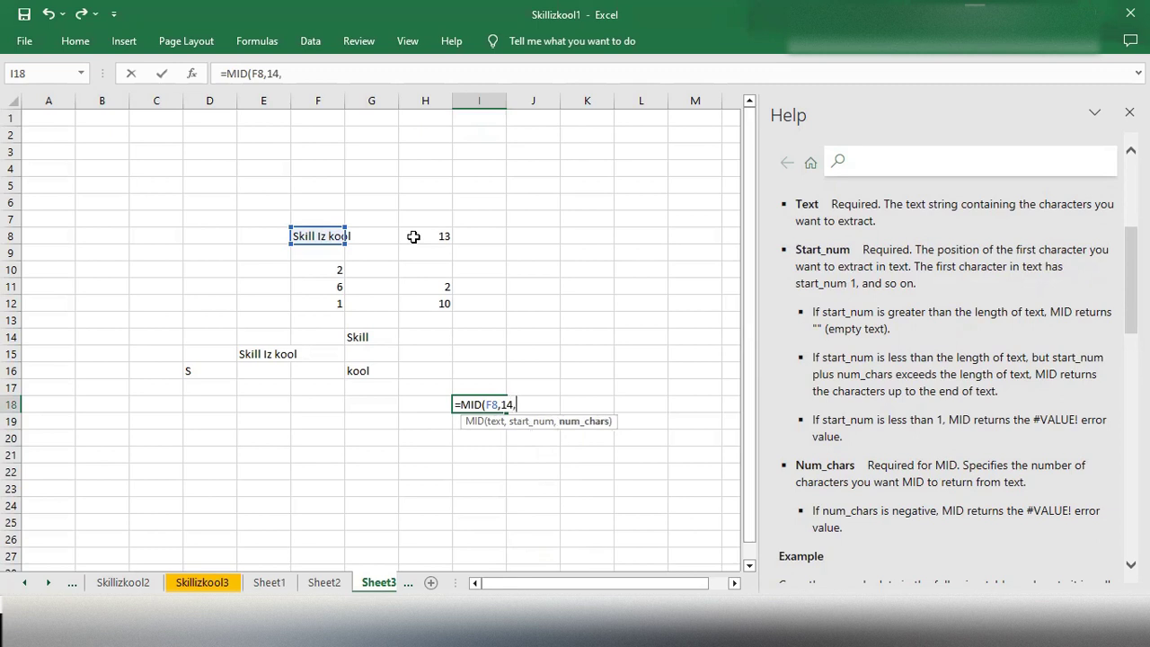
pyautogui.write('3)')
pyautogui.press('Return')
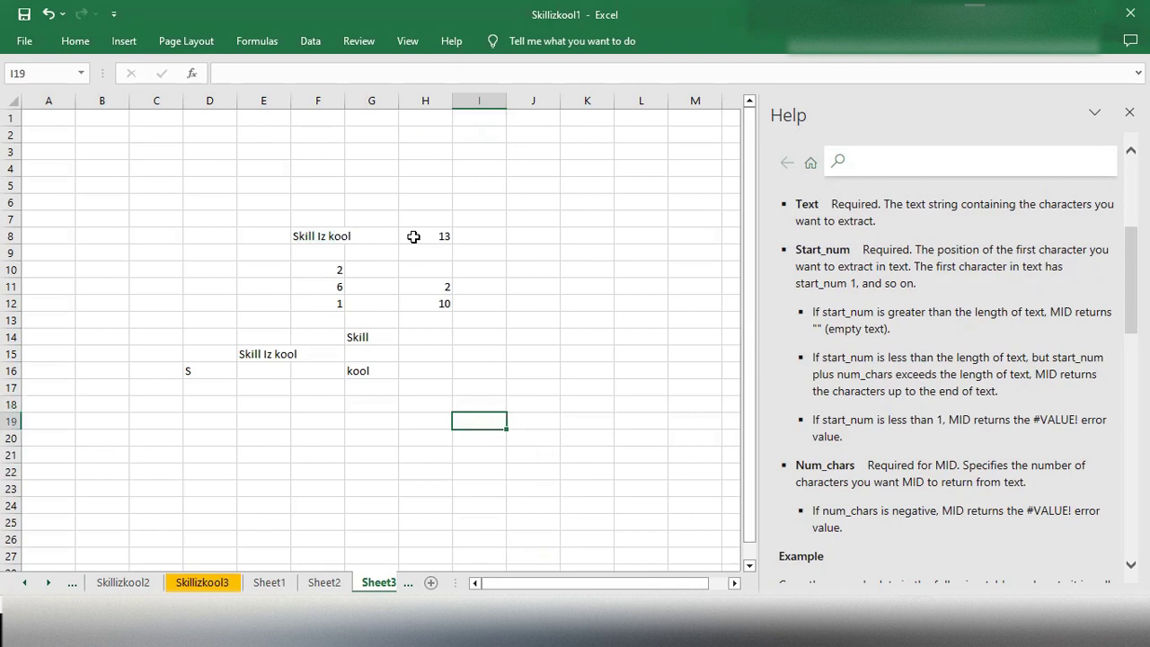
# - Change the start position in I18's MID formula to 11, so it reads =MID(F8,11,3)
pyautogui.doubleClick(482, 404)
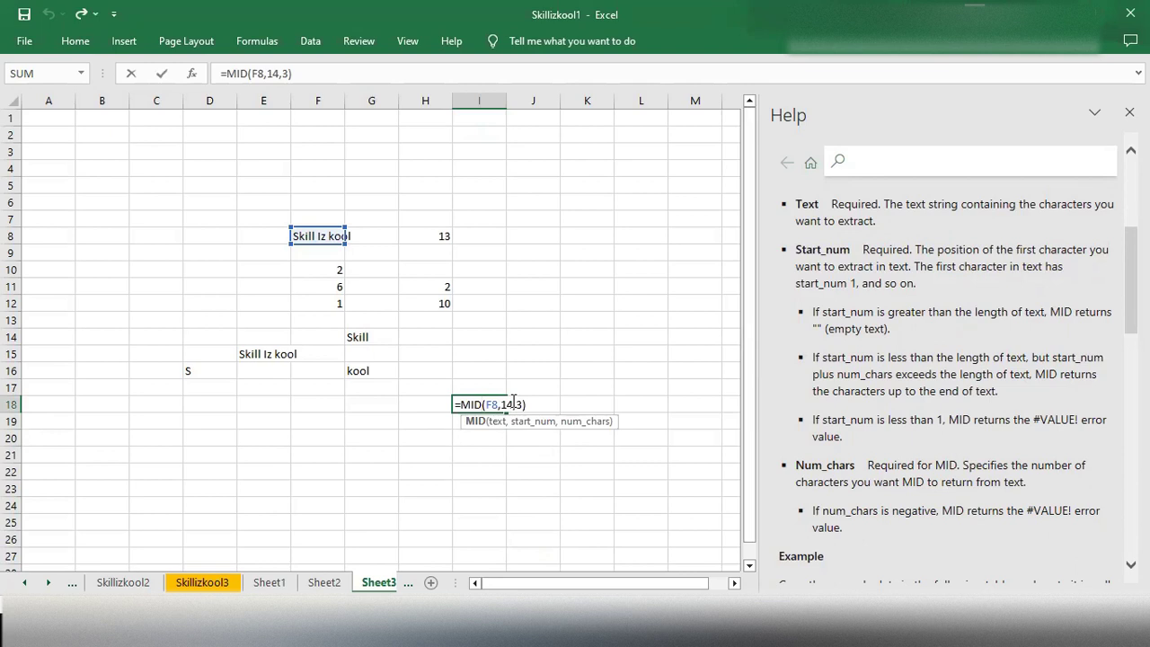
pyautogui.click(510, 405)
pyautogui.press('BackSpace')
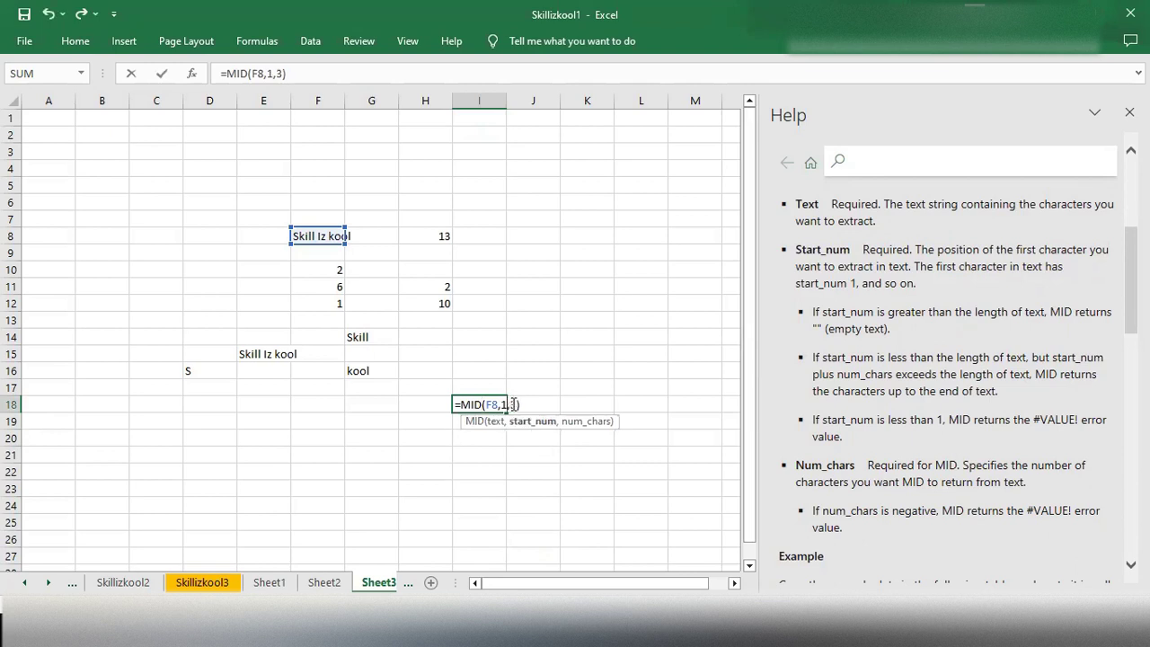
pyautogui.write('1')
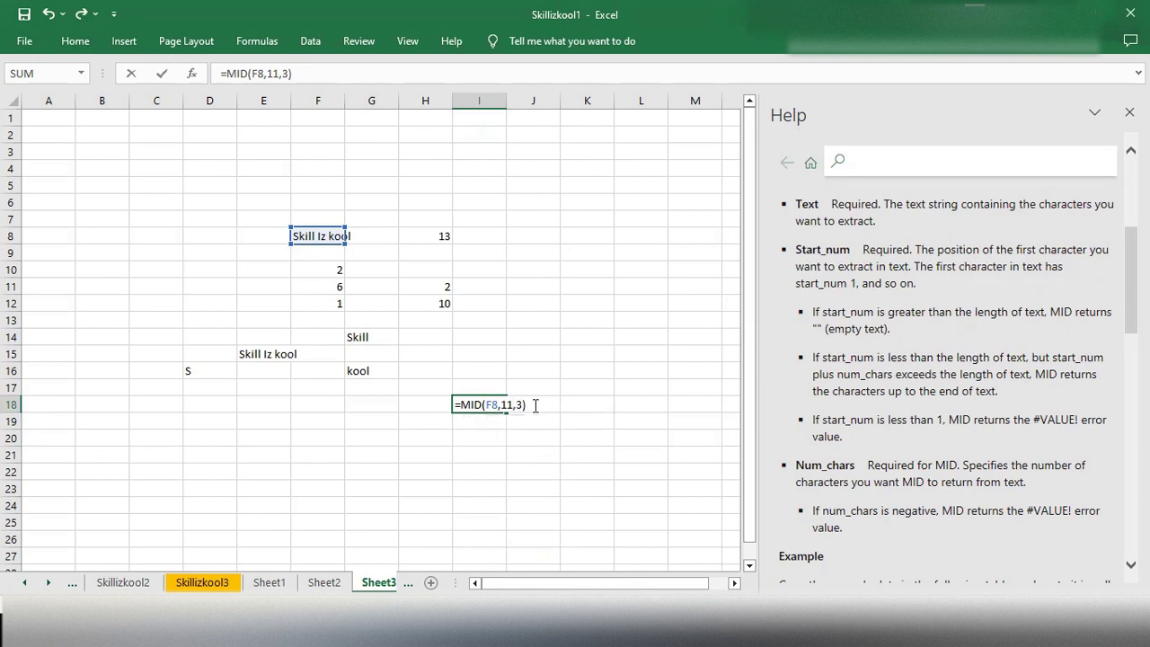
pyautogui.press('Return')
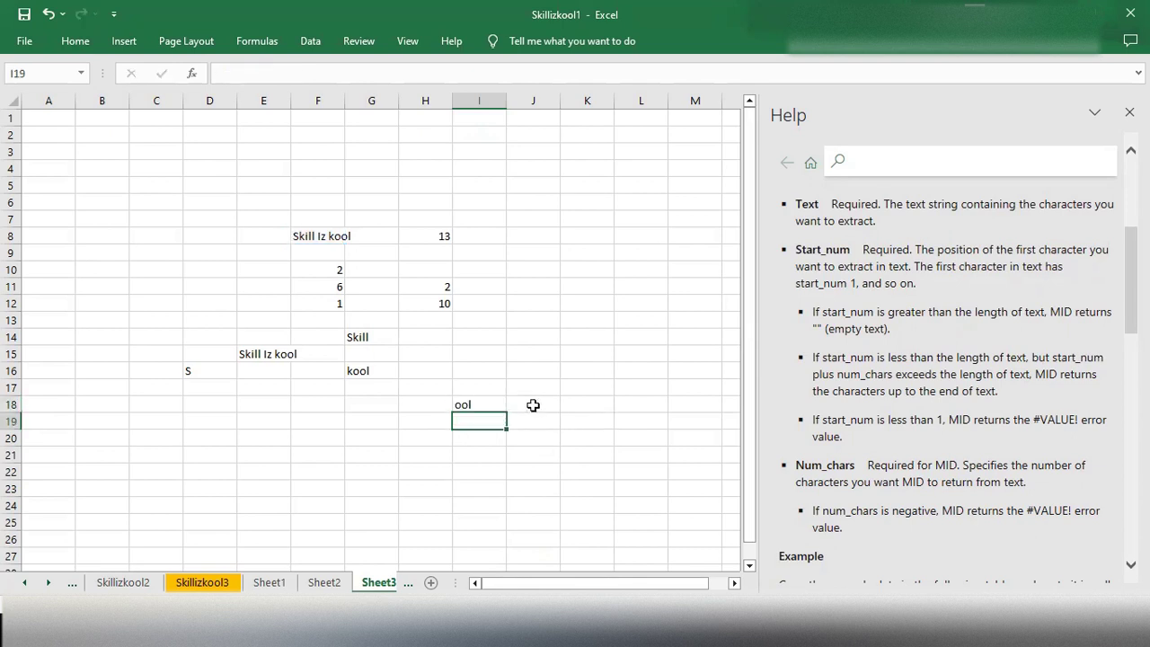
# - Set the number of characters in I18's MID formula to 4, exceeding the text remaining from position 11
pyautogui.doubleClick(481, 405)
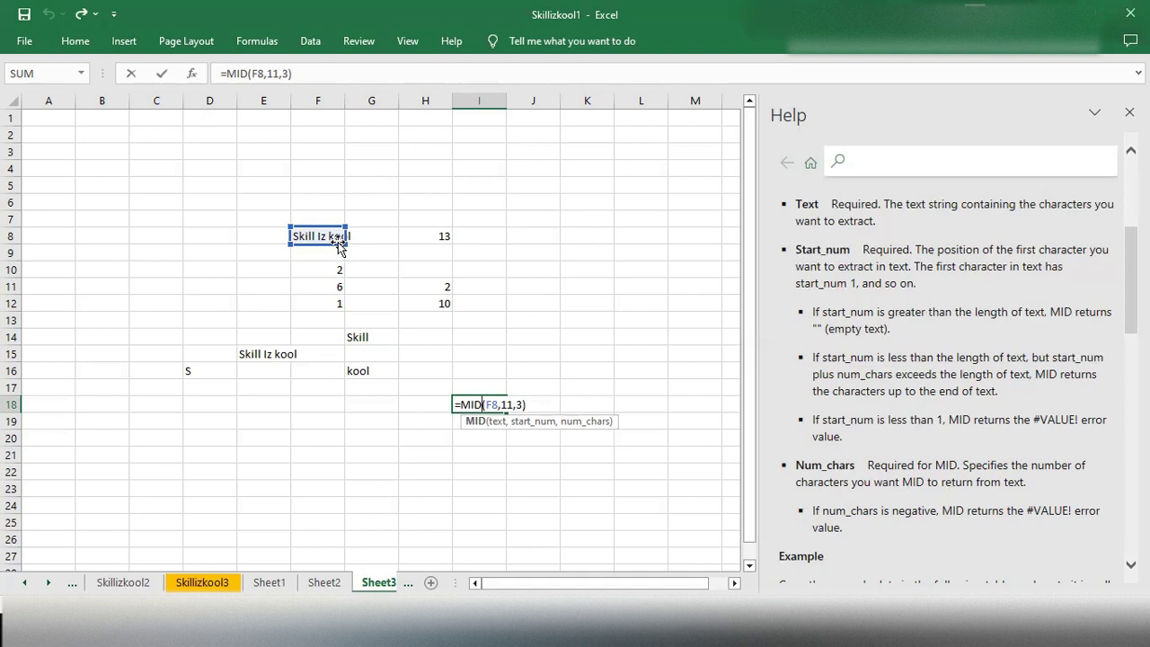
pyautogui.click(522, 407)
pyautogui.press('BackSpace')
pyautogui.write('4')
pyautogui.press('Return')
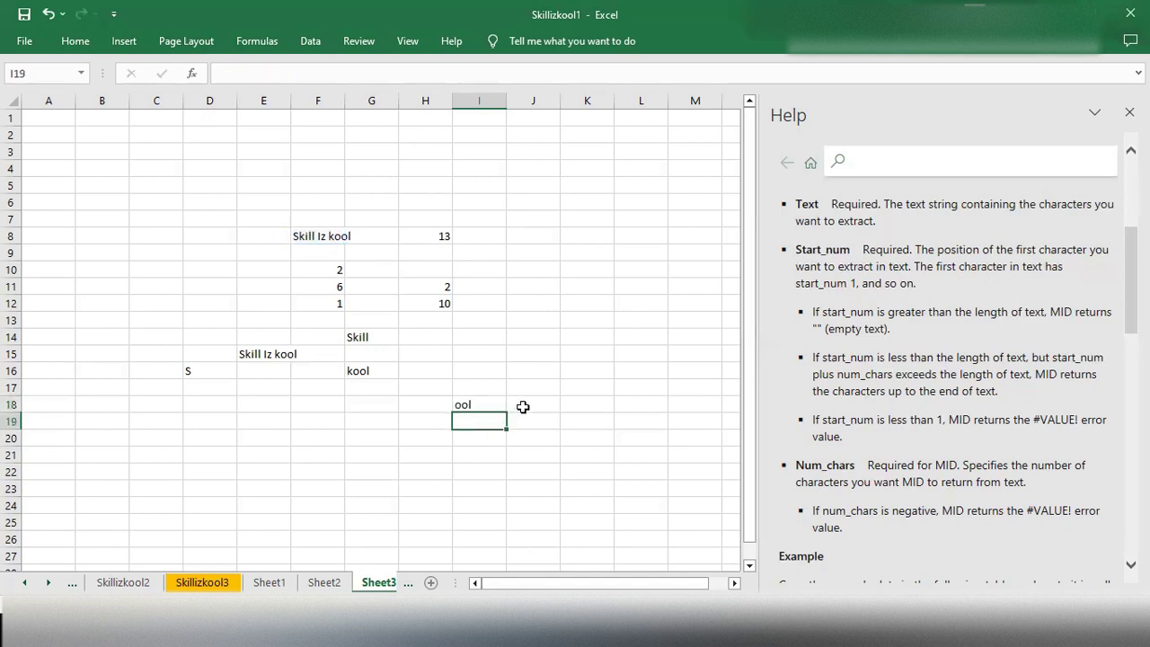
# - Set the start position in I18's MID formula to -1 to test a start number below 1
pyautogui.doubleClick(481, 405)
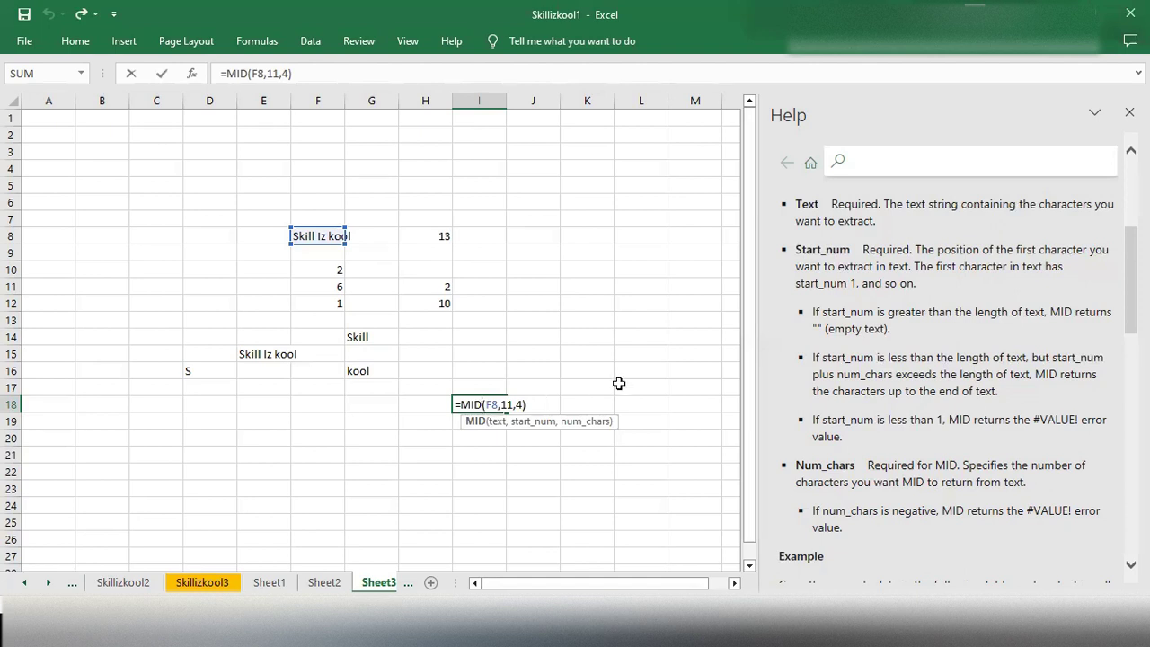
pyautogui.click(515, 404)
pyautogui.press('BackSpace')
pyautogui.press('BackSpace')
pyautogui.write('-1')
pyautogui.press('Return')
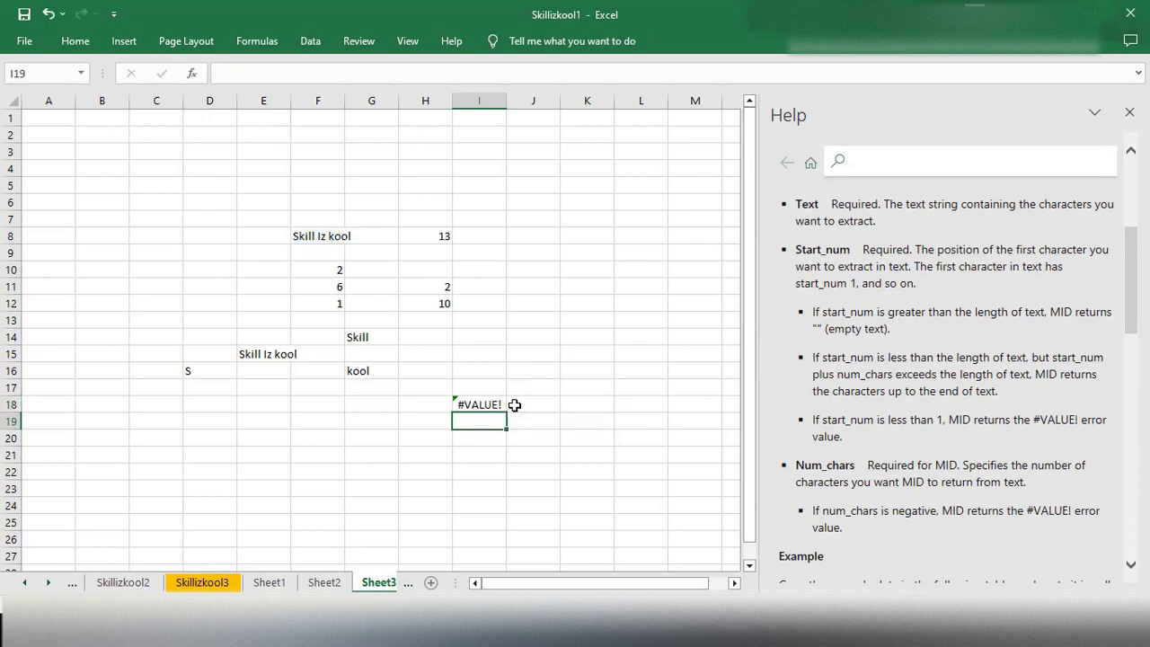
# - Look through the MID help article's examples and notes, and check the text function list on Sheet2 before returning to Sheet3
pyautogui.scroll(-3, 893, 341)
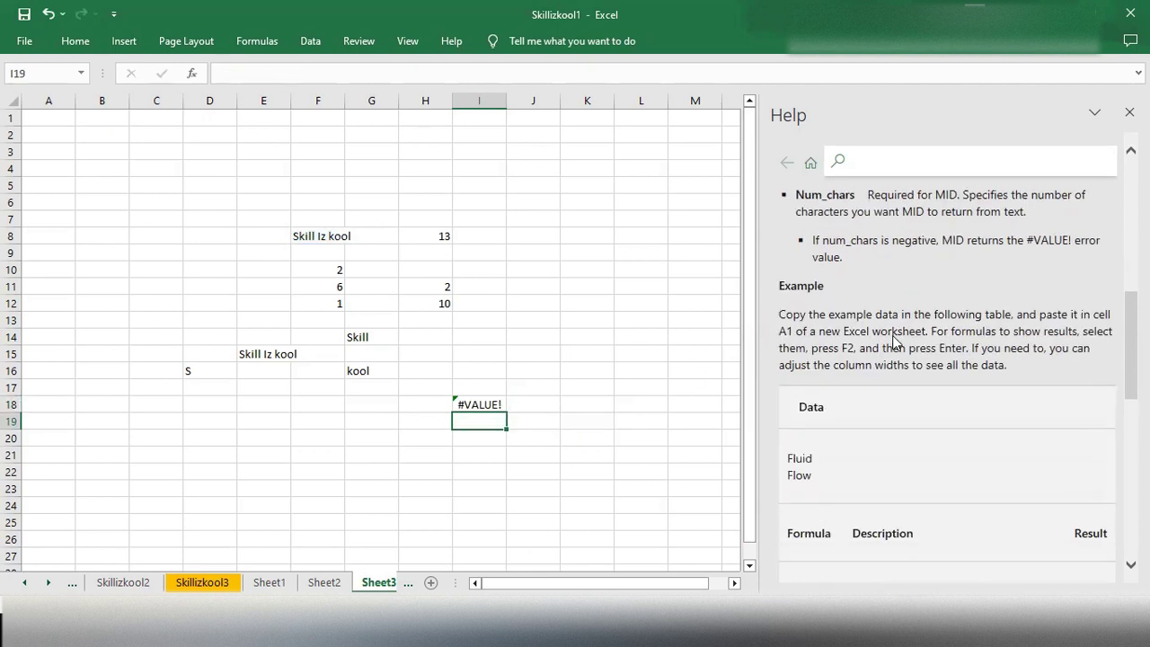
pyautogui.scroll(-4, 895, 339)
pyautogui.scroll(-3, 895, 340)
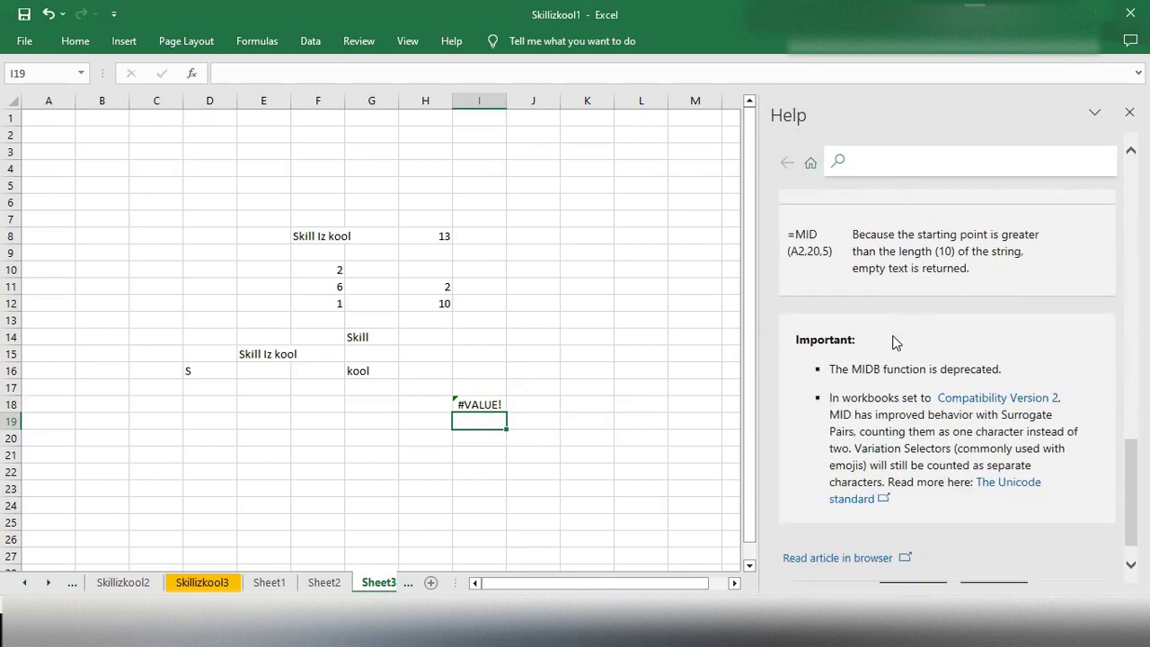
pyautogui.scroll(5, 895, 341)
pyautogui.scroll(10, 895, 341)
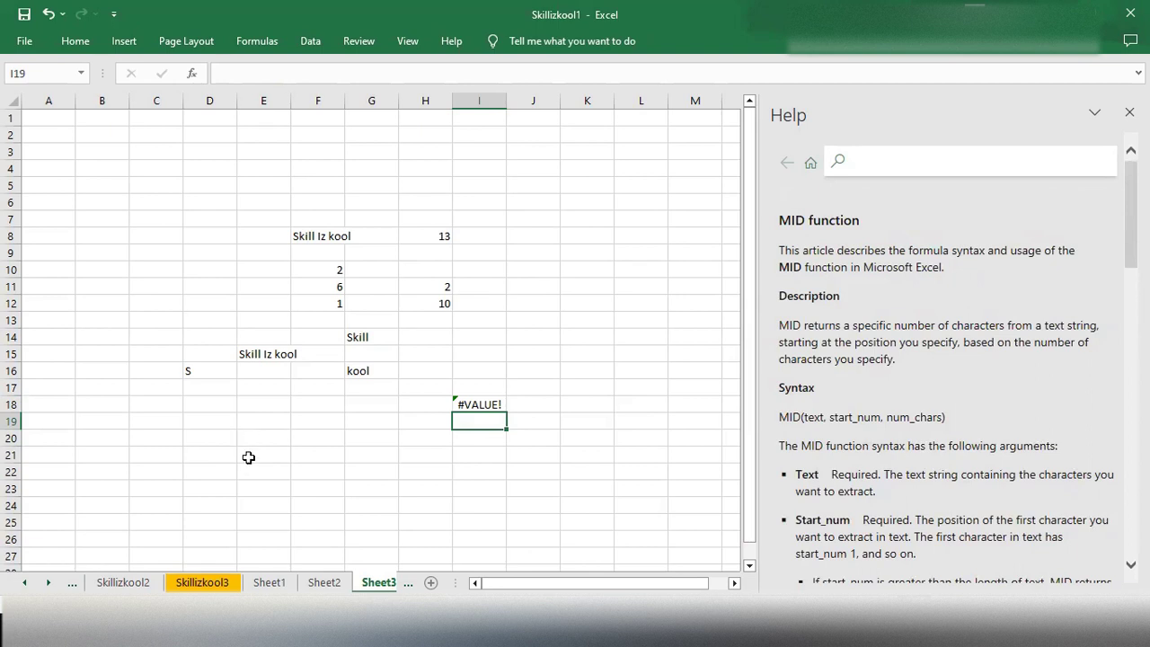
pyautogui.click(325, 583)
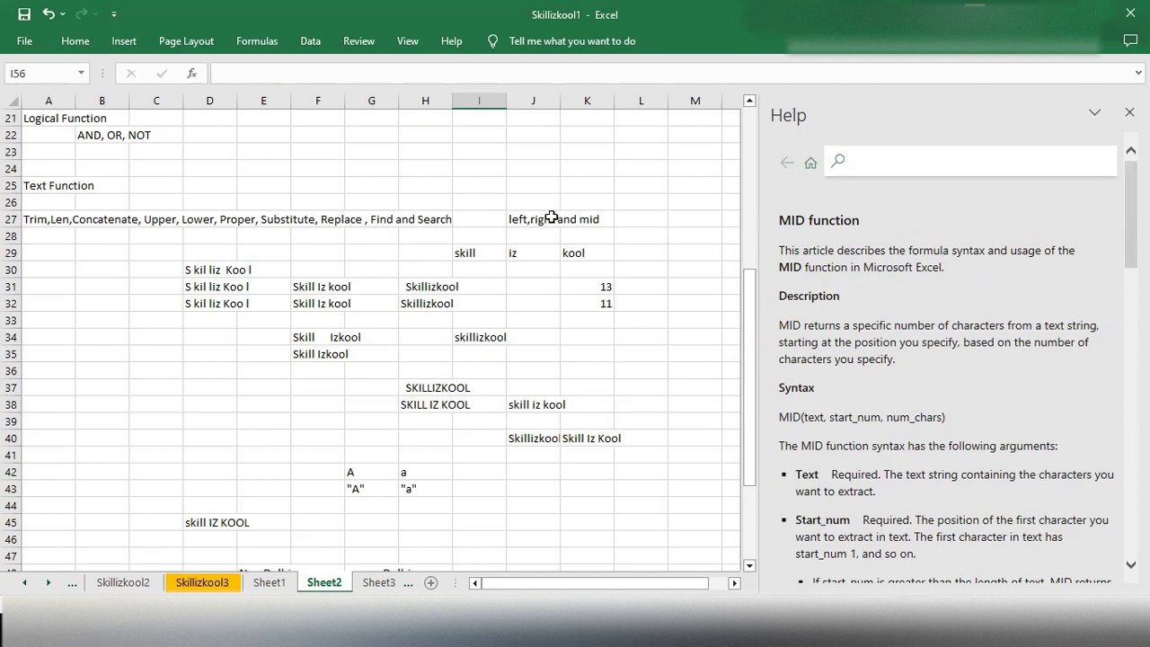
pyautogui.click(379, 584)
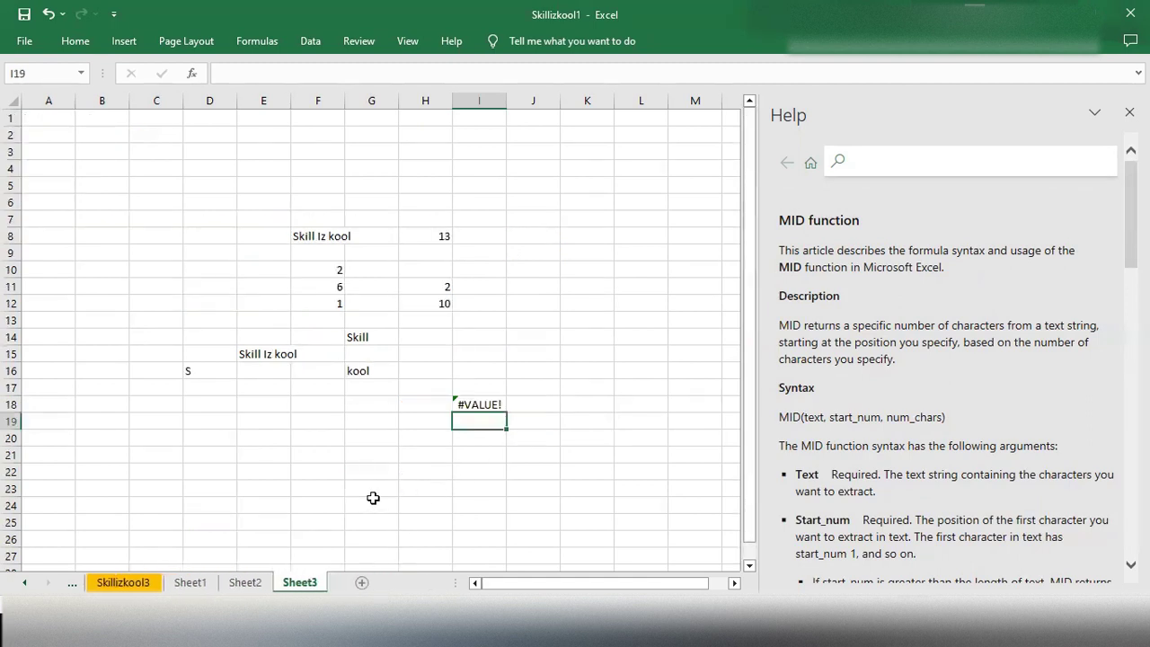